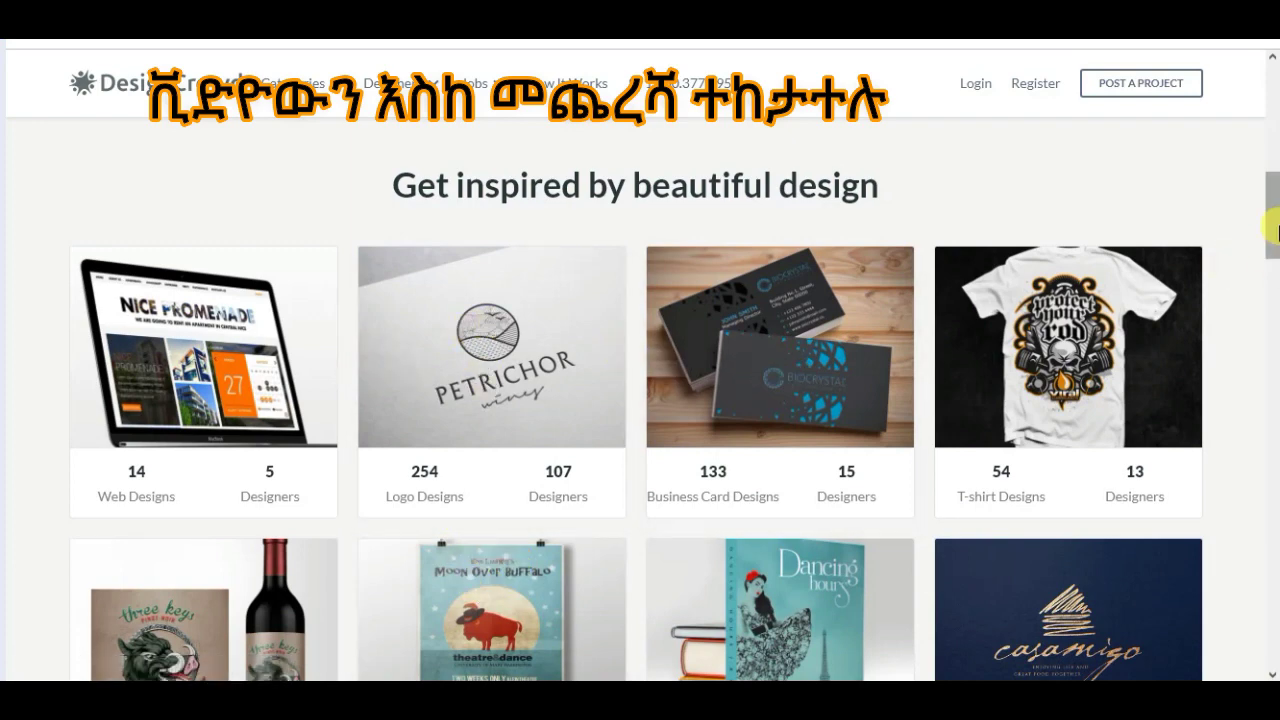
scroll(376, 303, "down", 4)
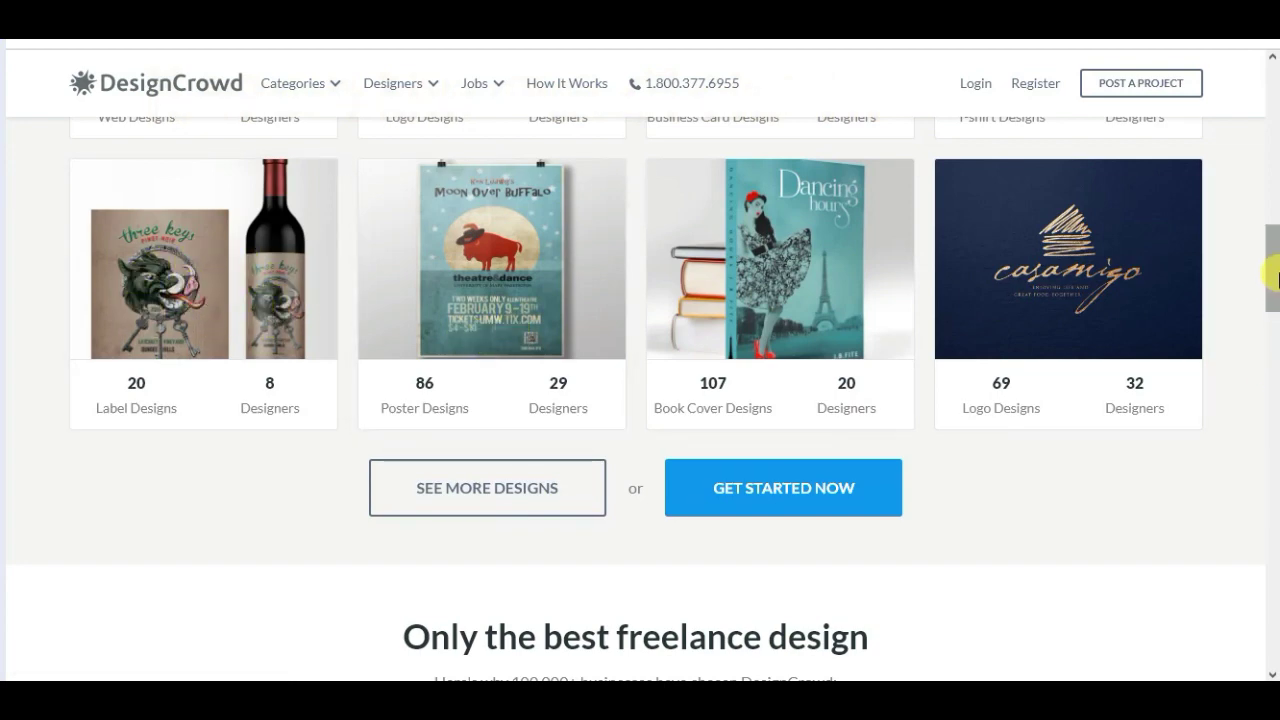
left_click_drag(1272, 280, 1270, 50)
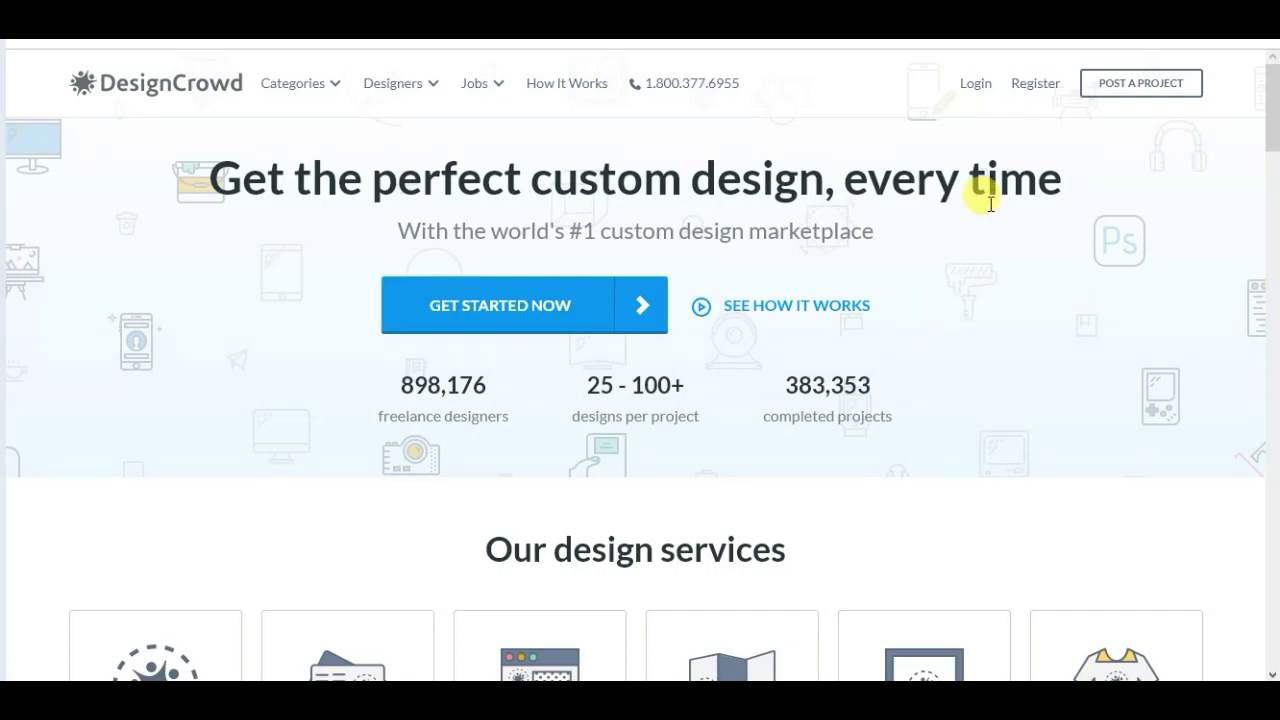
mouse_move(1273, 122)
left_mouse_down()
mouse_move(1270, 640)
mouse_move(1274, 100)
left_mouse_up()
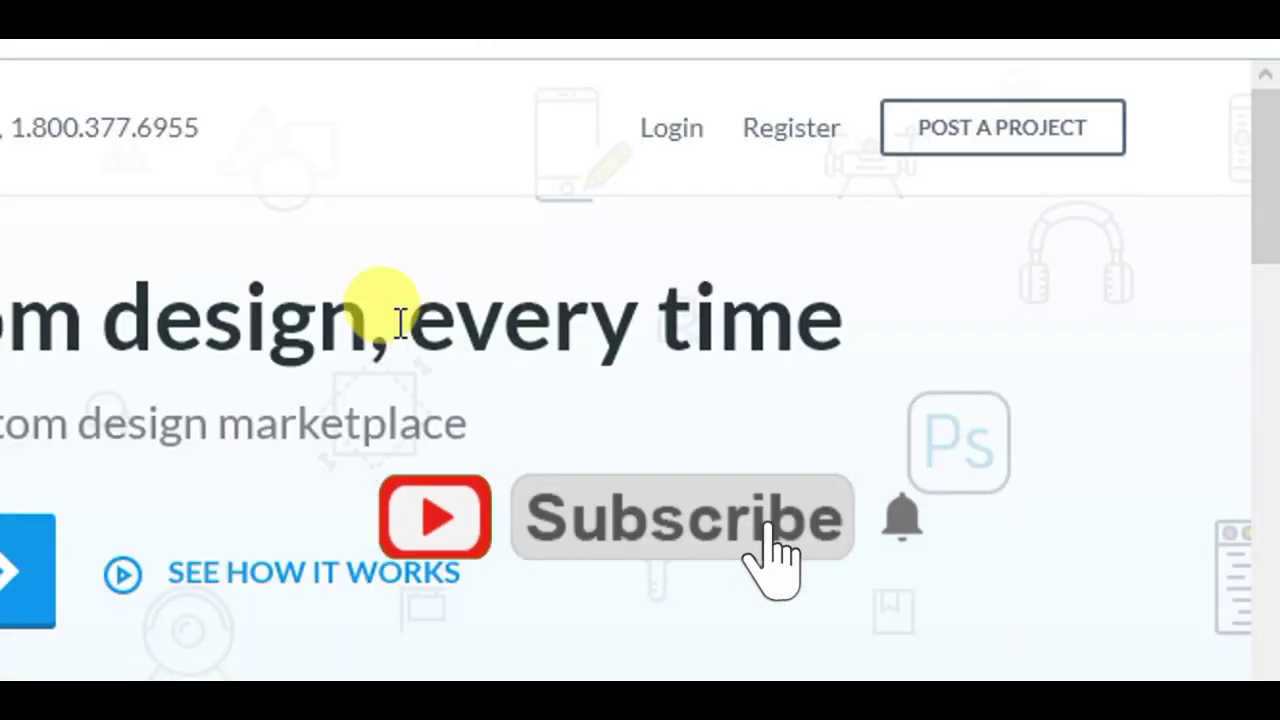
Step: Register with a first name, a saved email and a password, choose I'M A DESIGNER, and continue
left_click(790, 130)
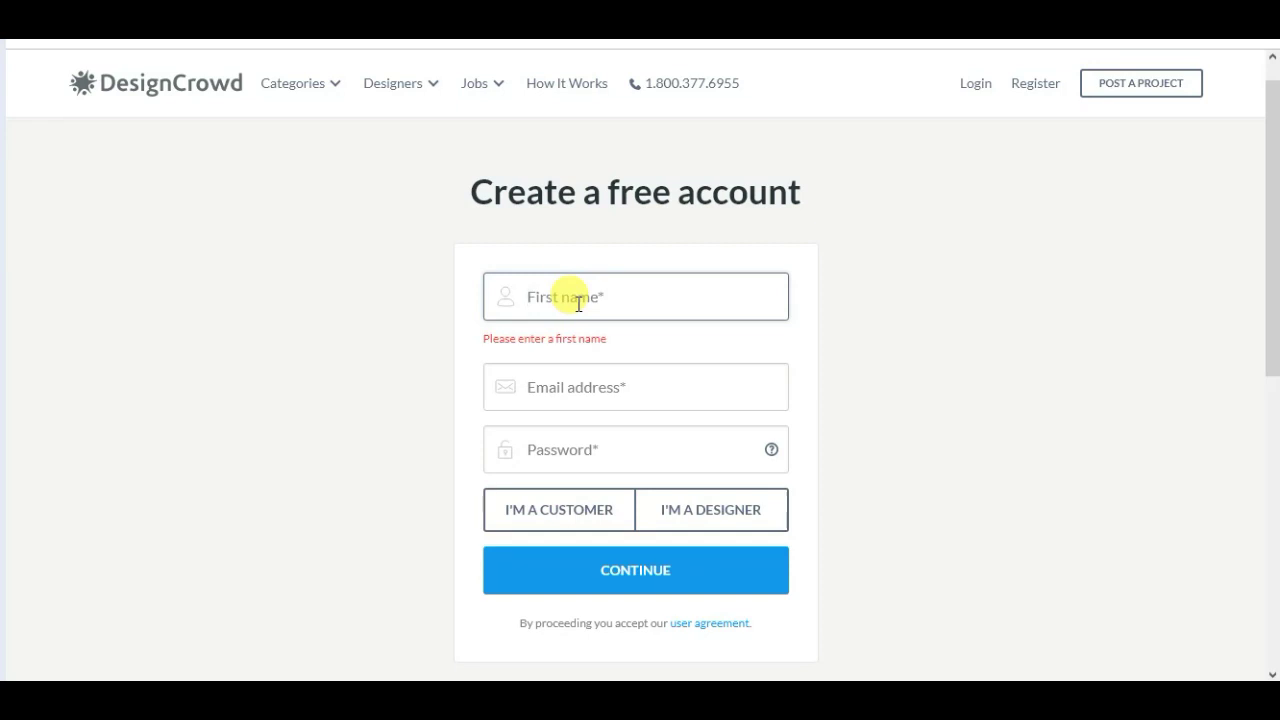
type("abebe")
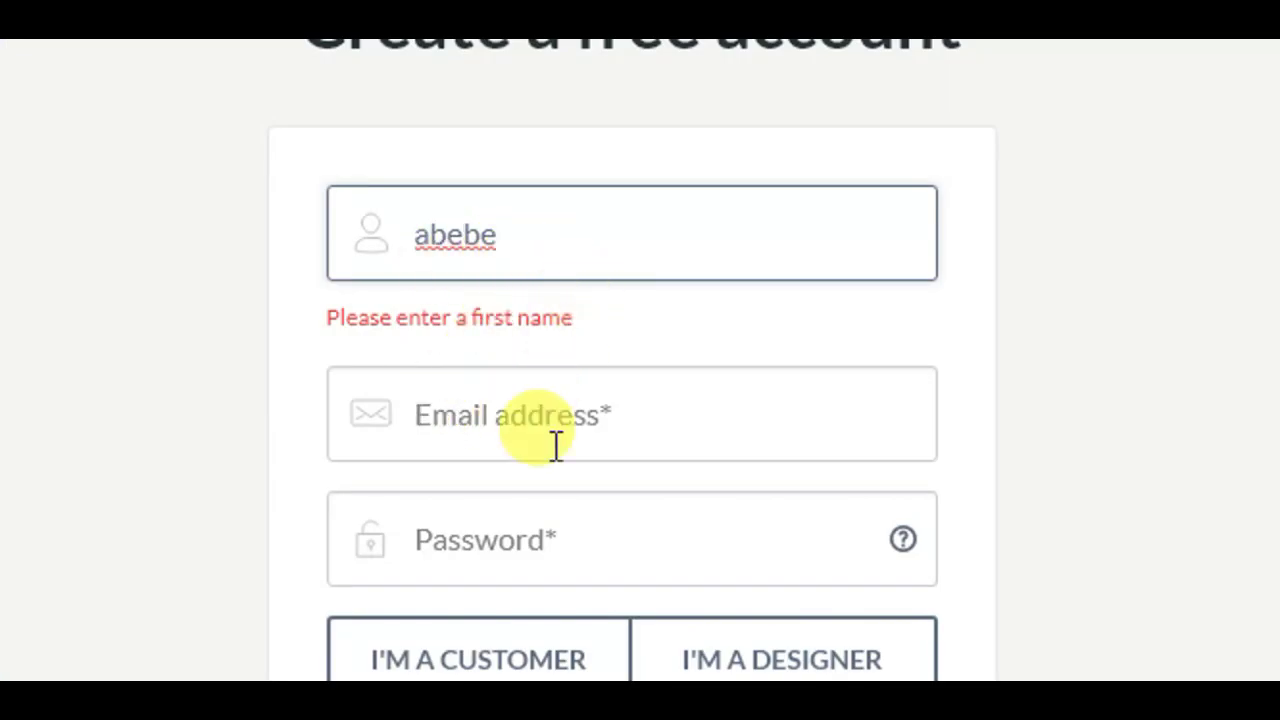
left_click(538, 412)
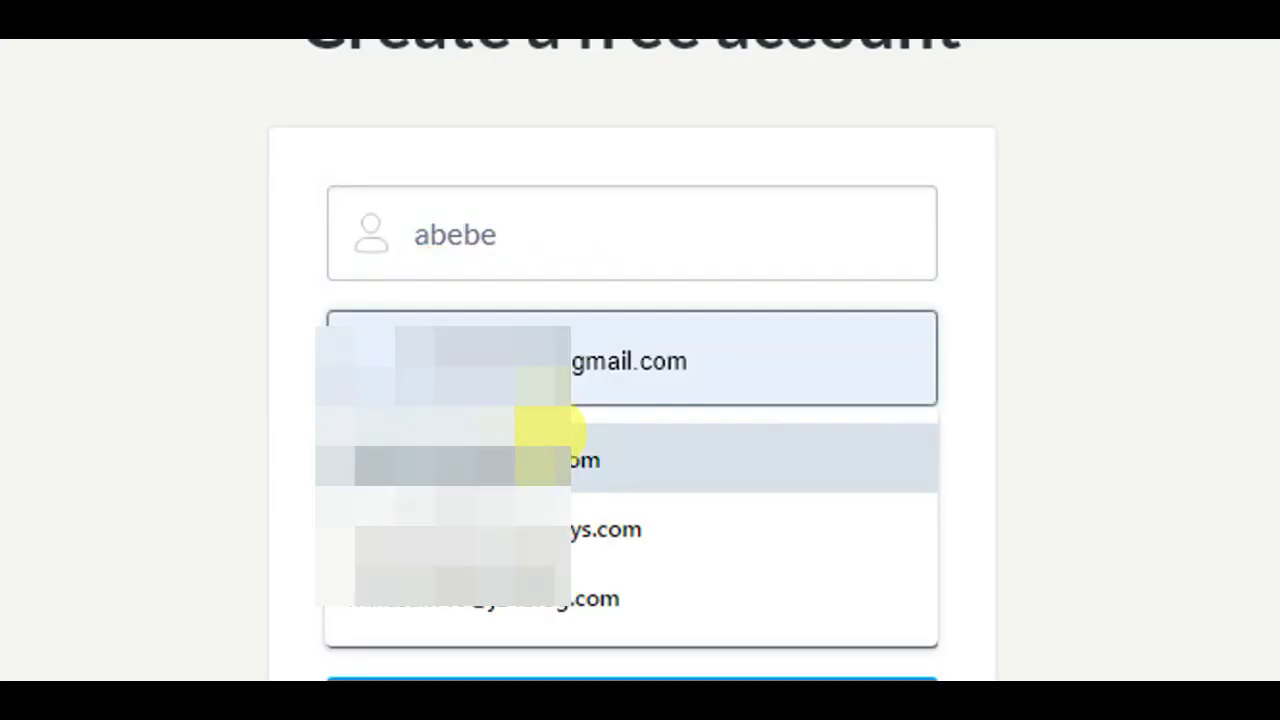
left_click(545, 440)
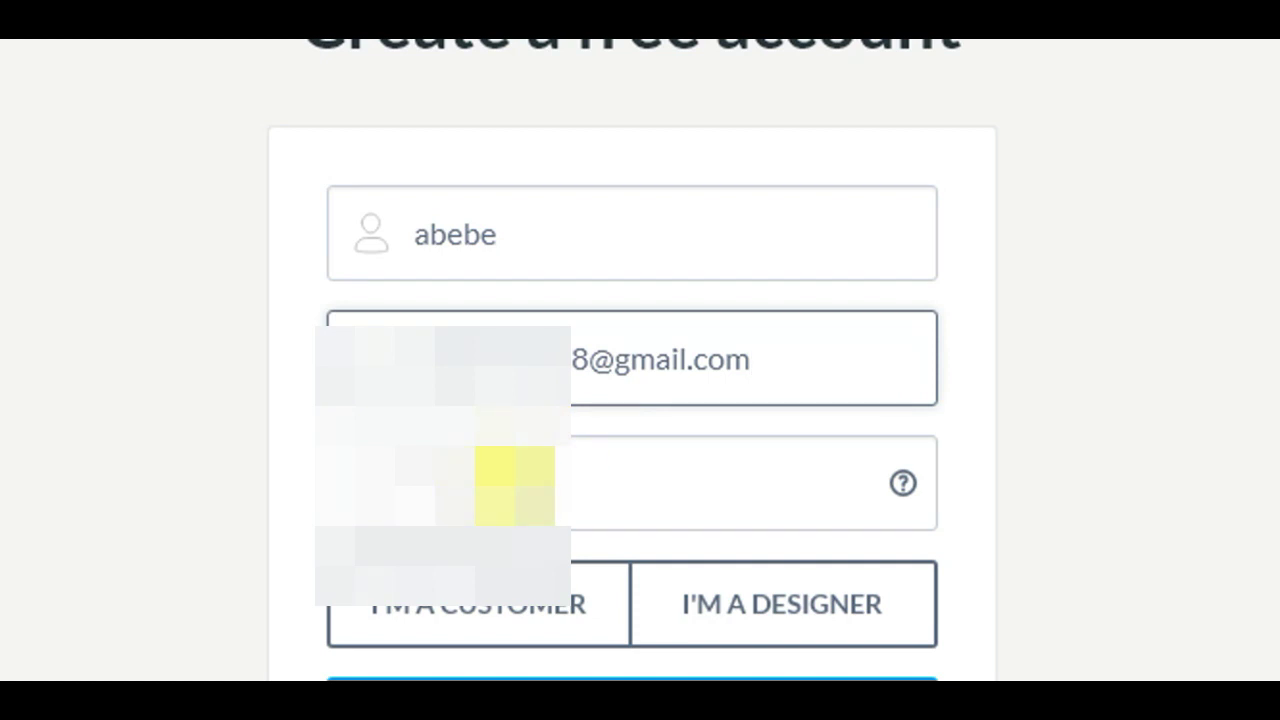
key("Tab")
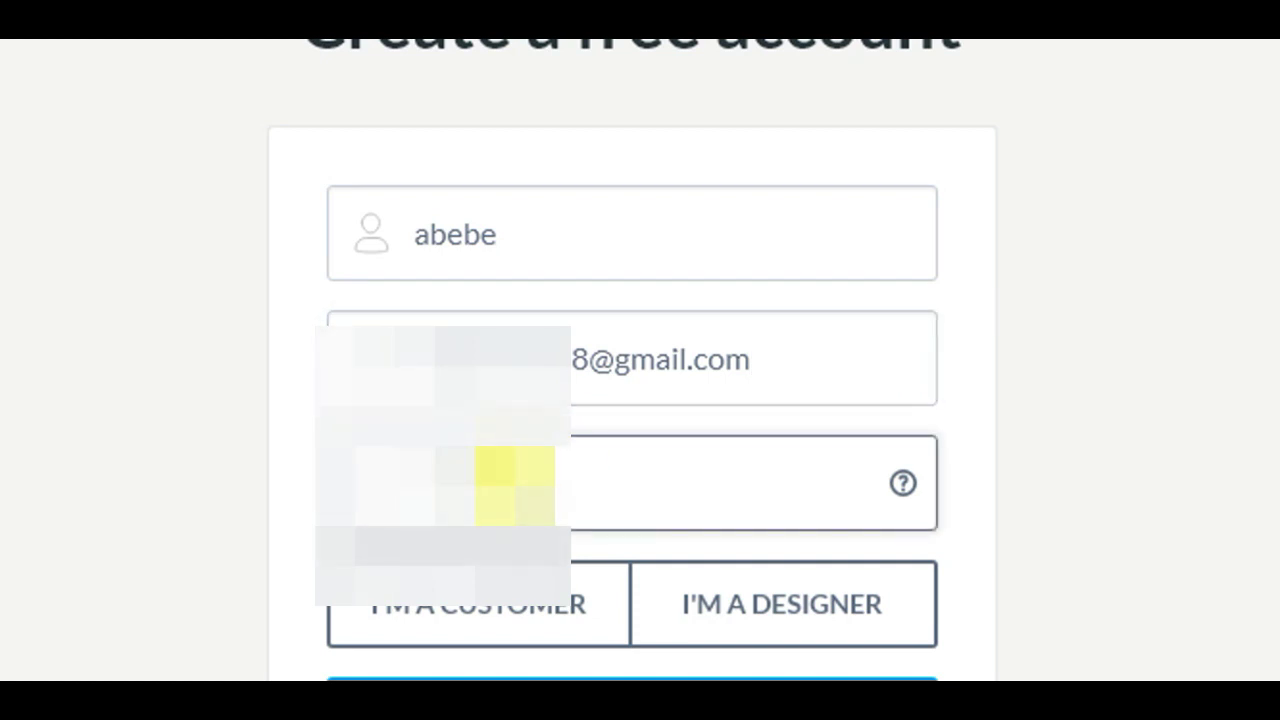
type("*******")
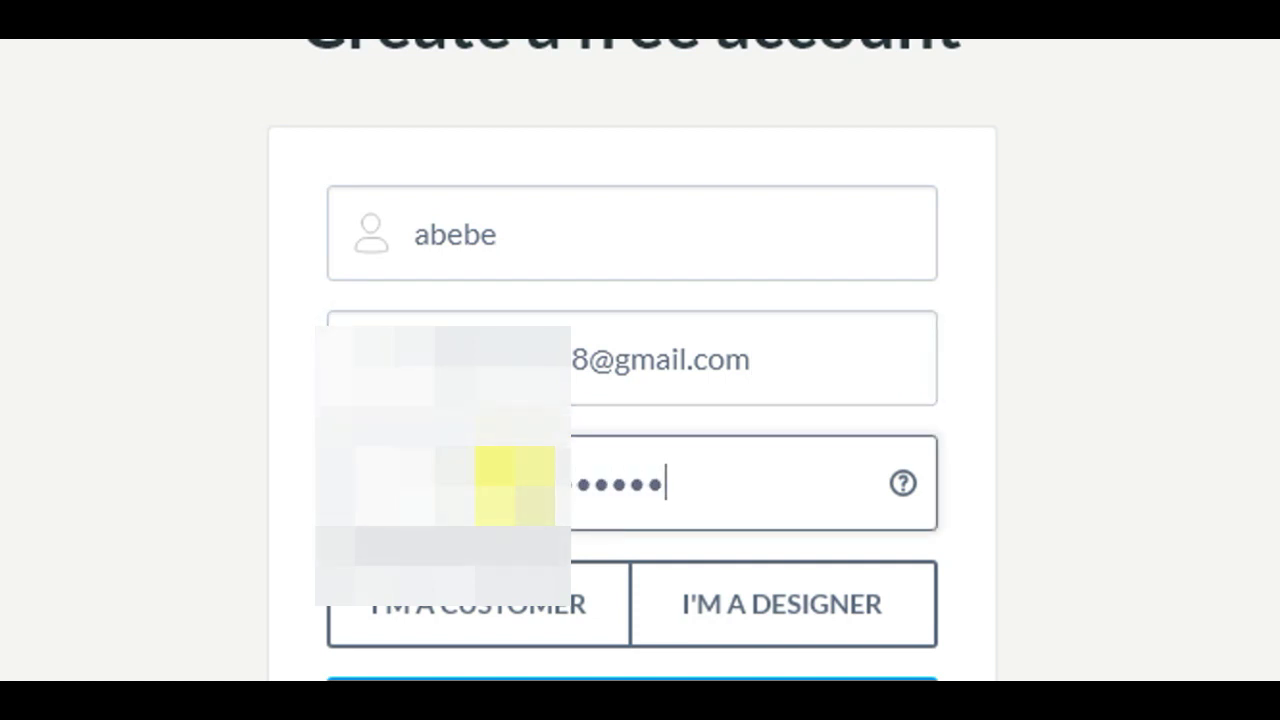
scroll(541, 610, "down", 3)
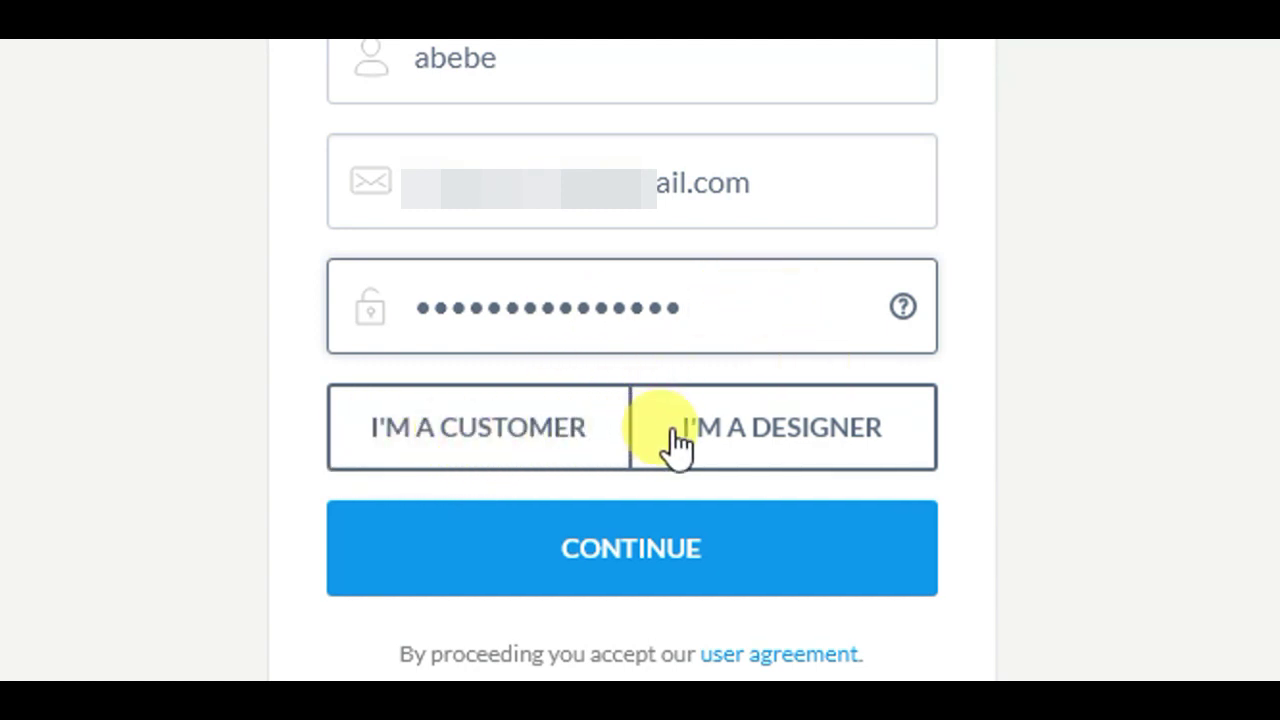
left_click(757, 430)
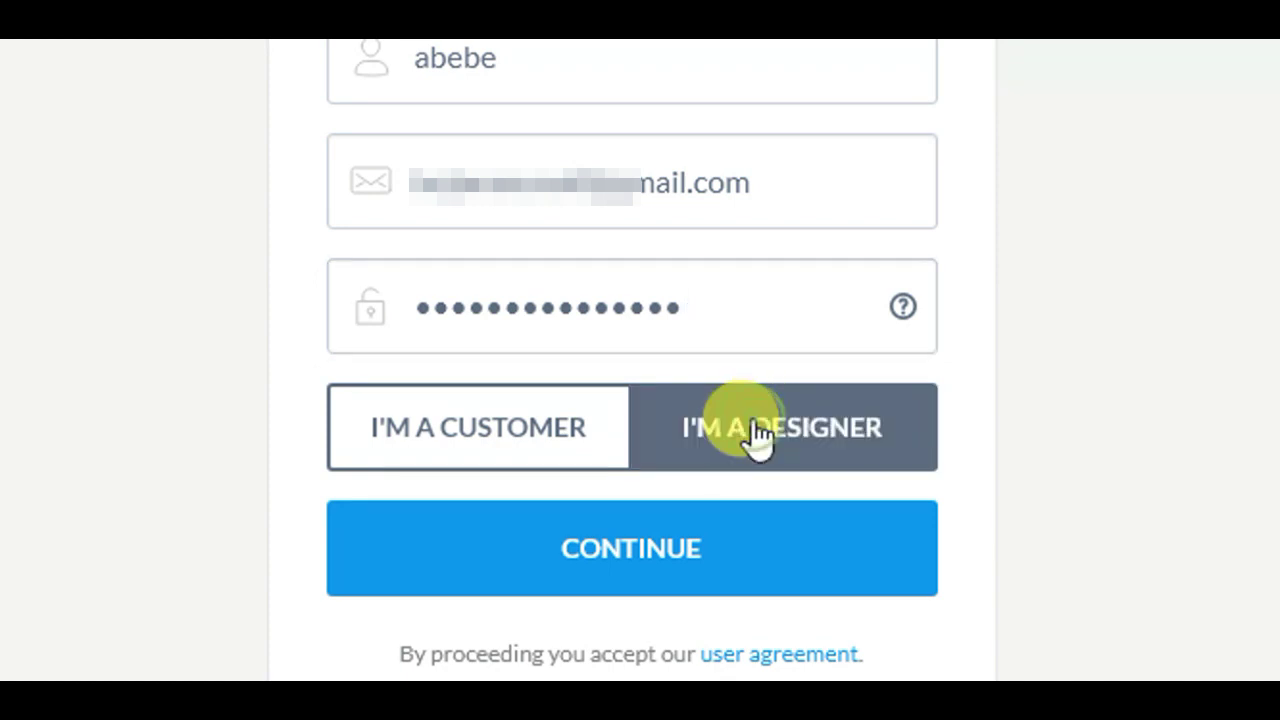
left_click(603, 548)
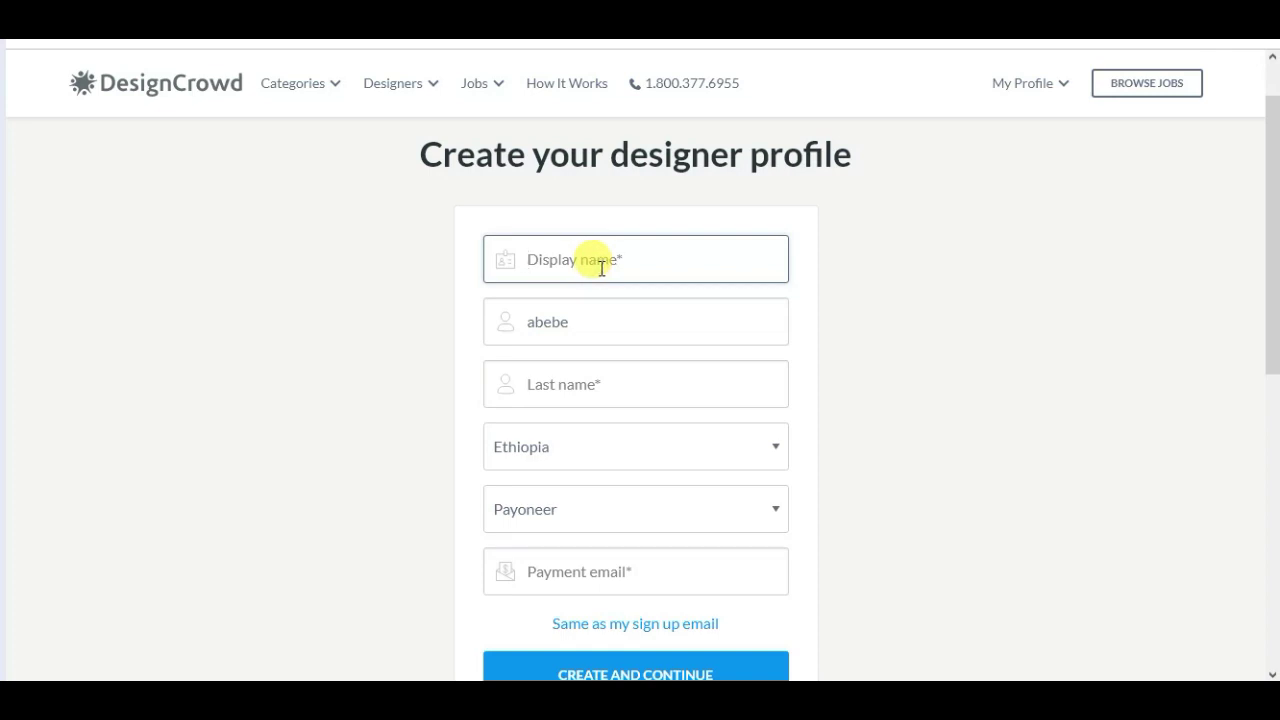
Step: Fill in the display name, replace the prefilled first name, and enter the last name
type("abebe debebe")
double_click(533, 318)
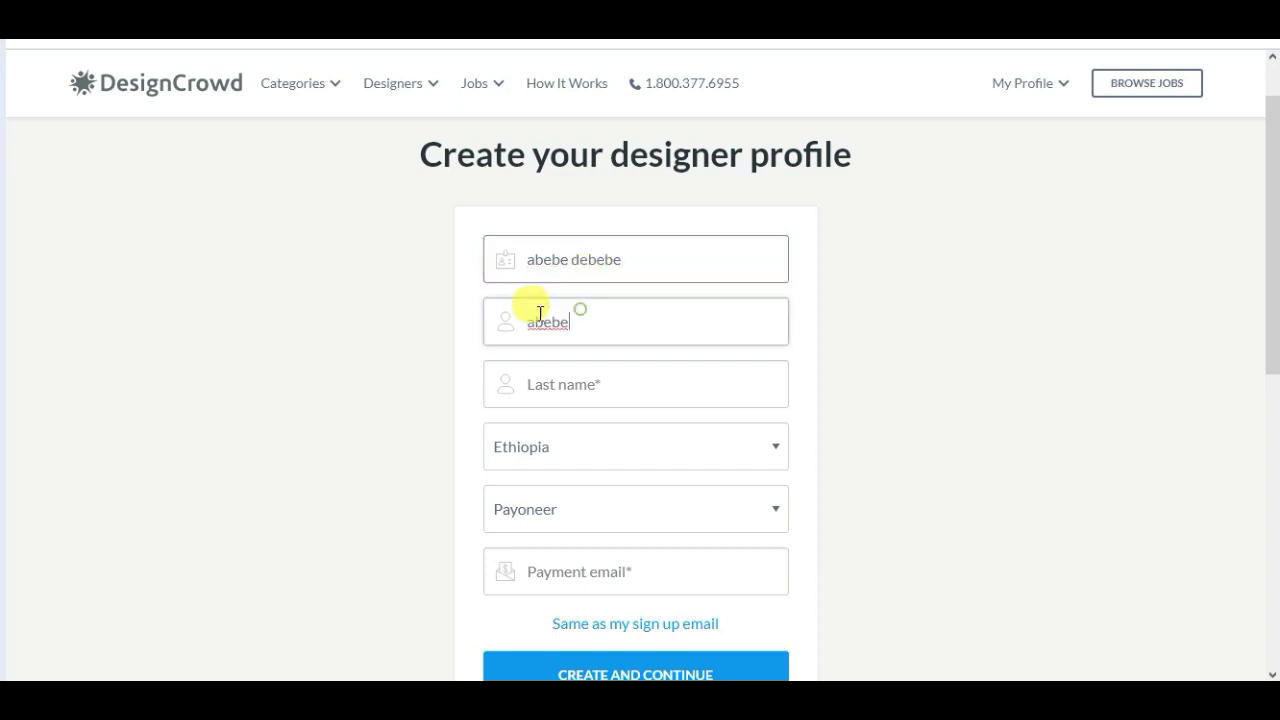
key("BackSpace")
type("a")
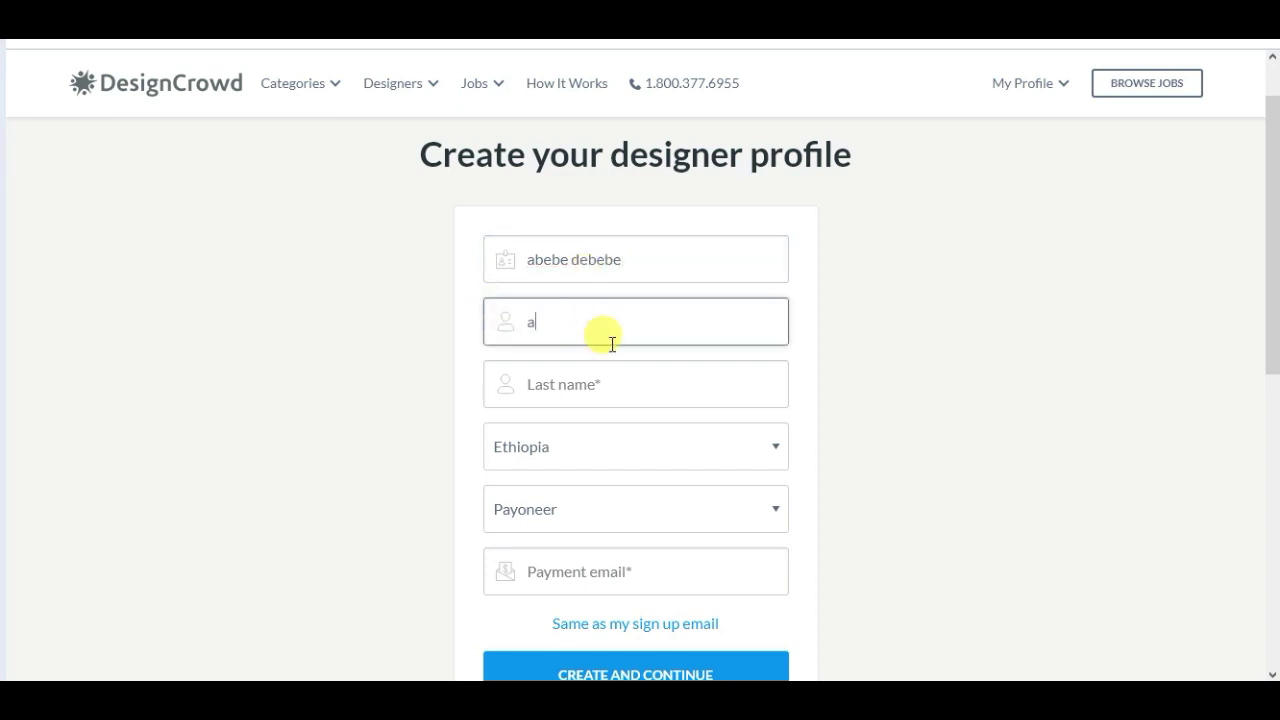
left_click(607, 383)
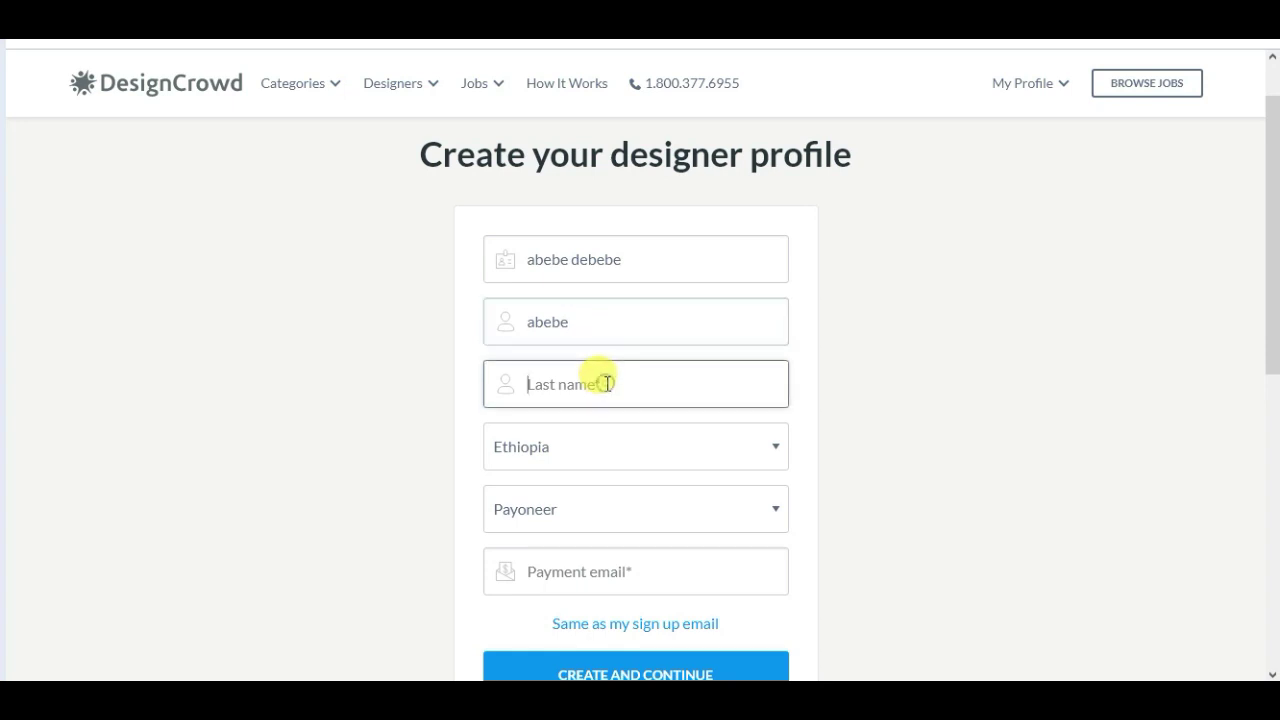
type("debebe")
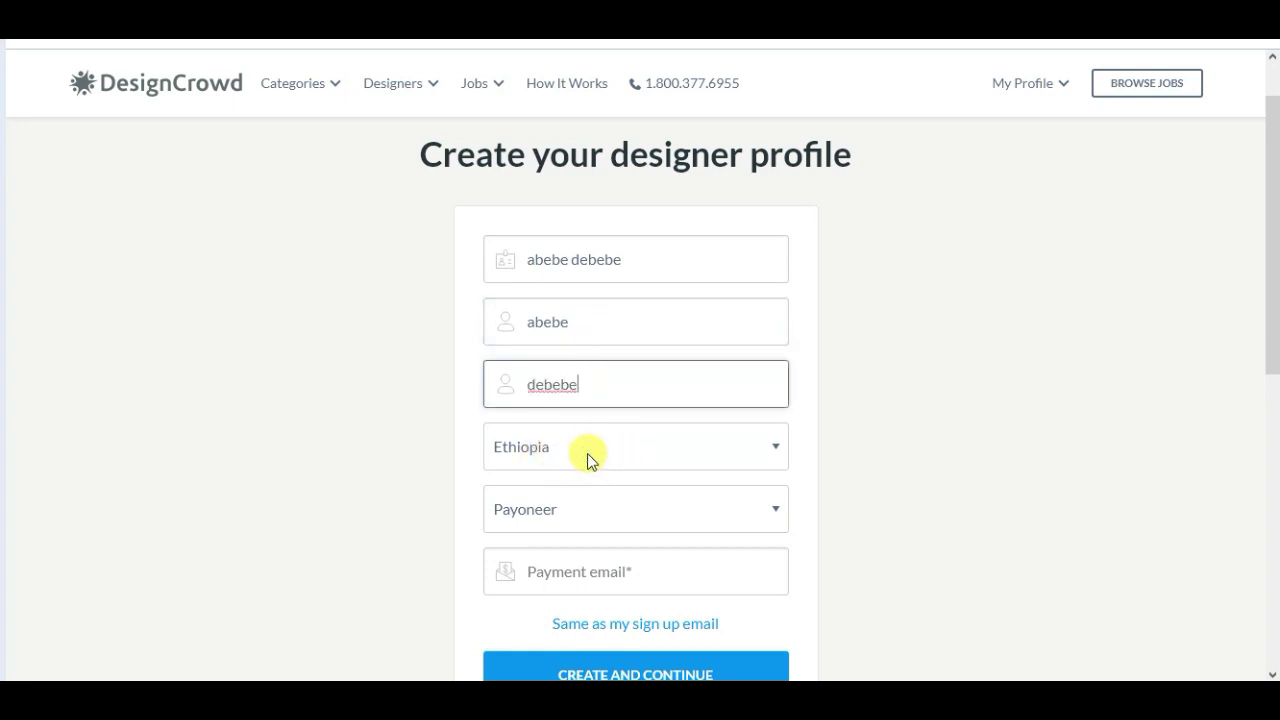
Step: Keep Ethiopia as the country and Payoneer as the payout method
left_click(587, 453)
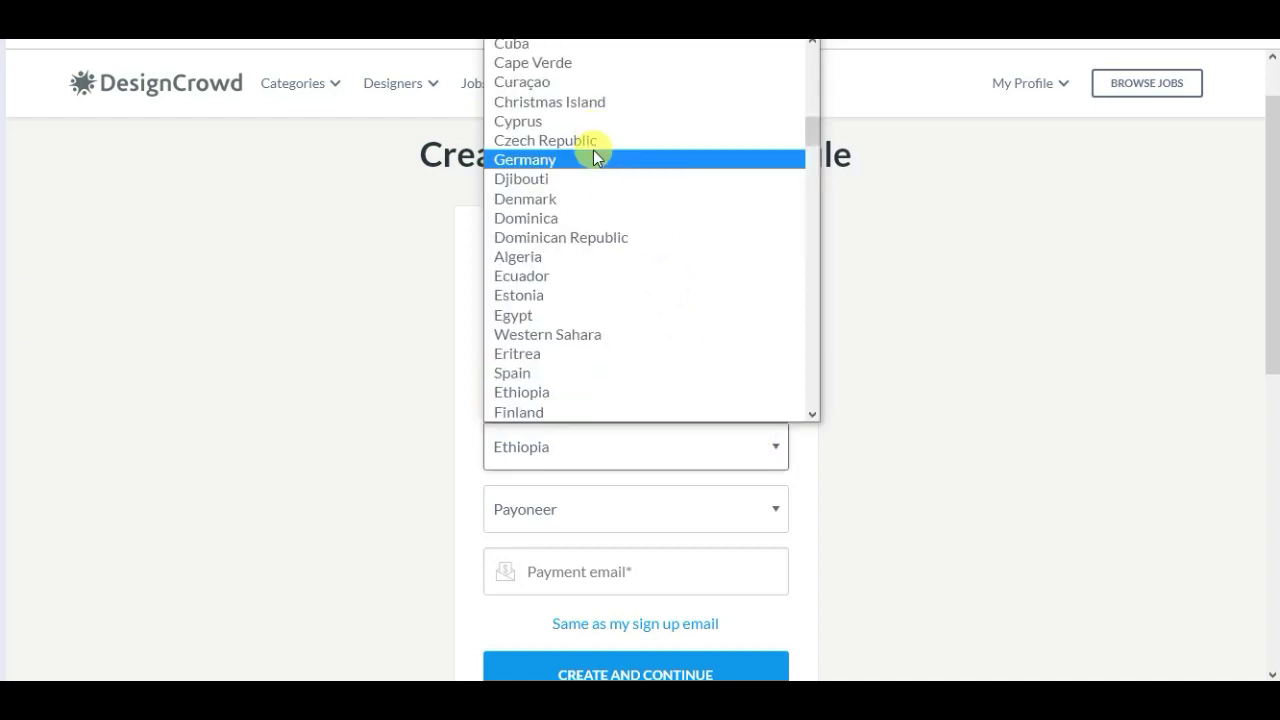
left_click(510, 396)
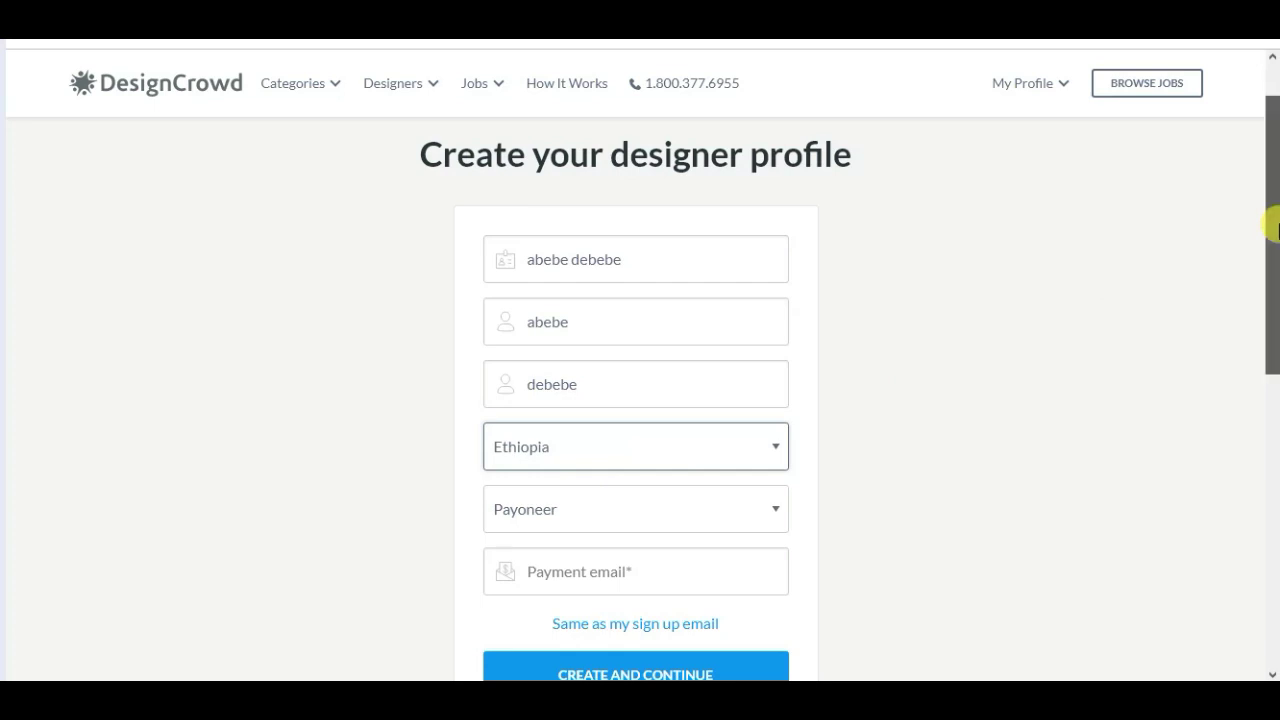
left_click_drag(1273, 228, 1270, 302)
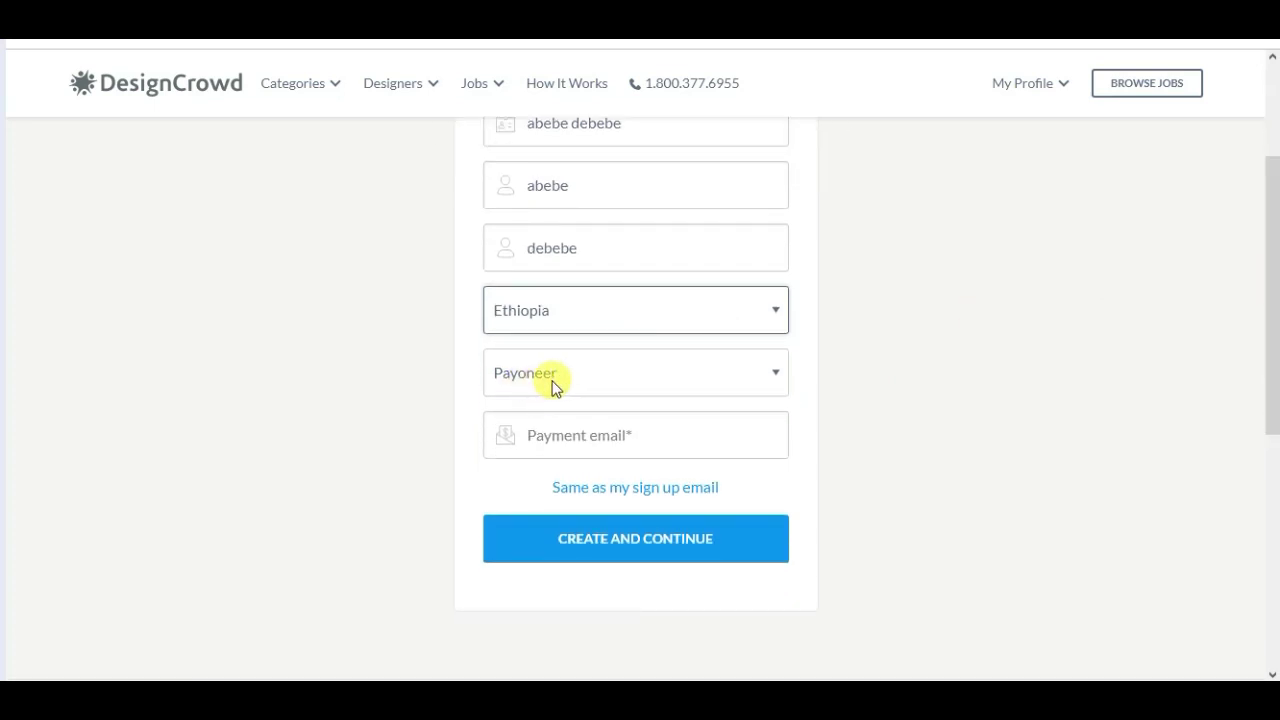
left_click(640, 377)
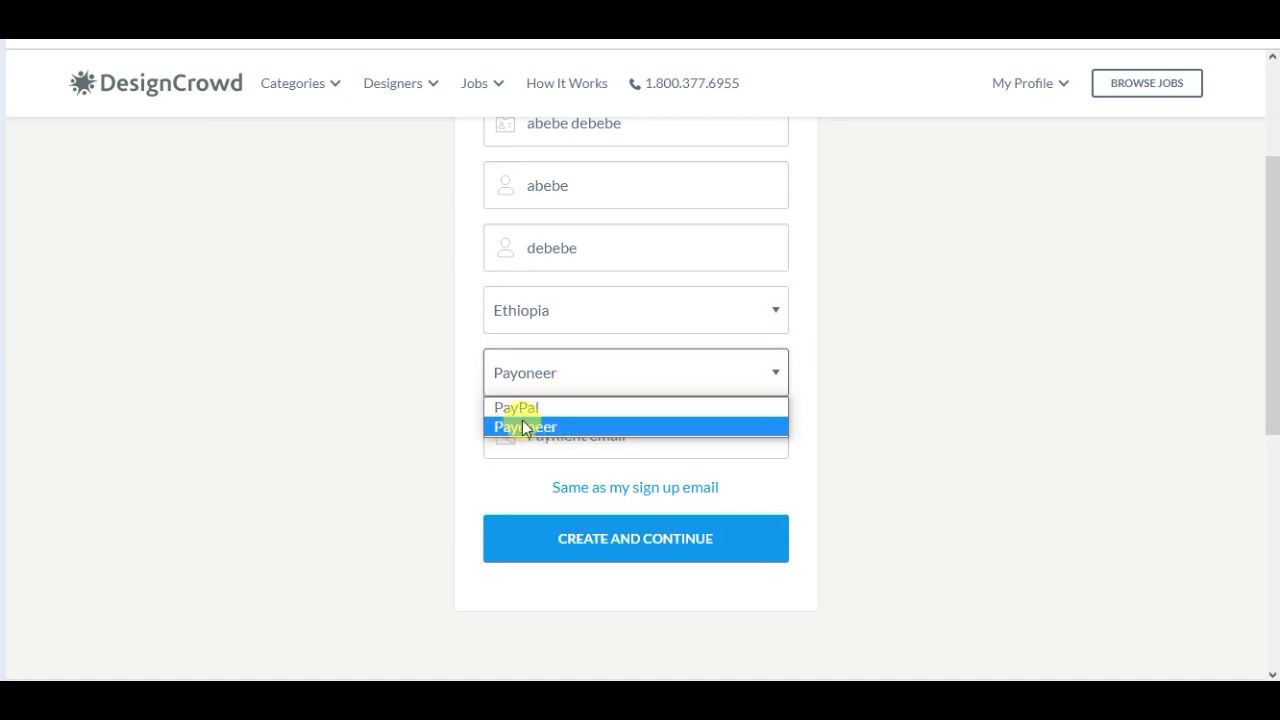
left_click(522, 424)
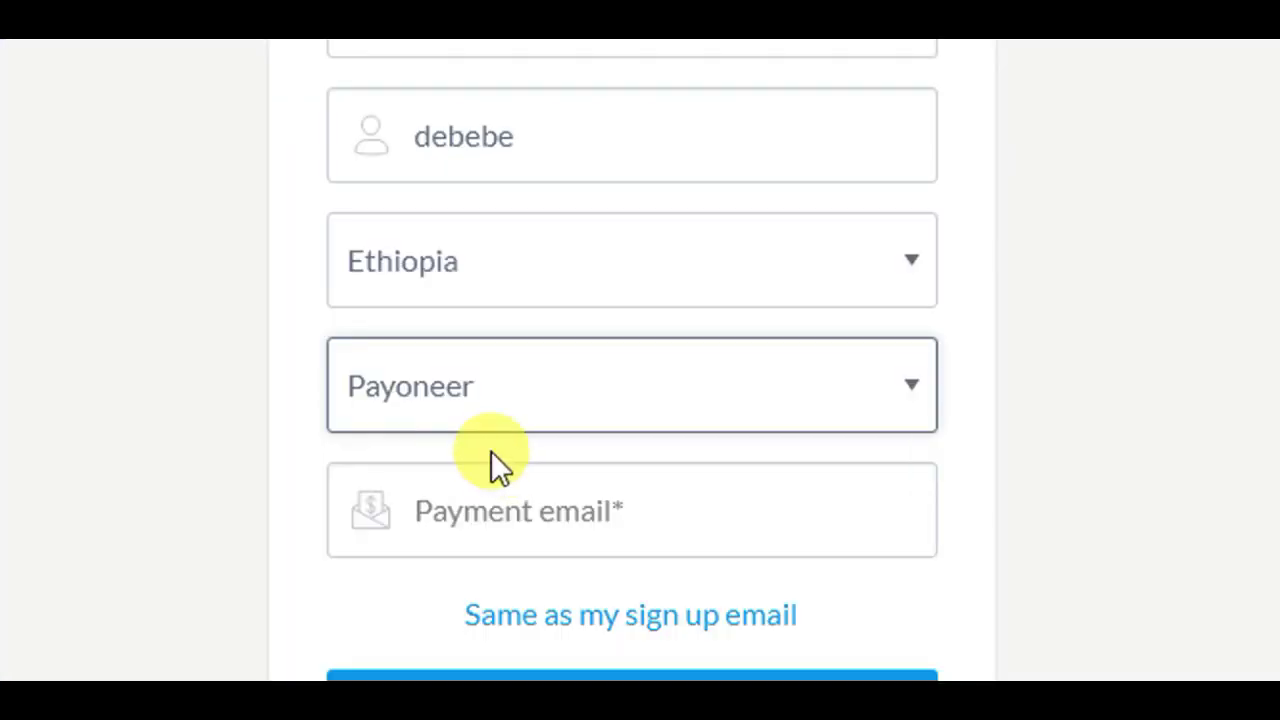
left_click(435, 395)
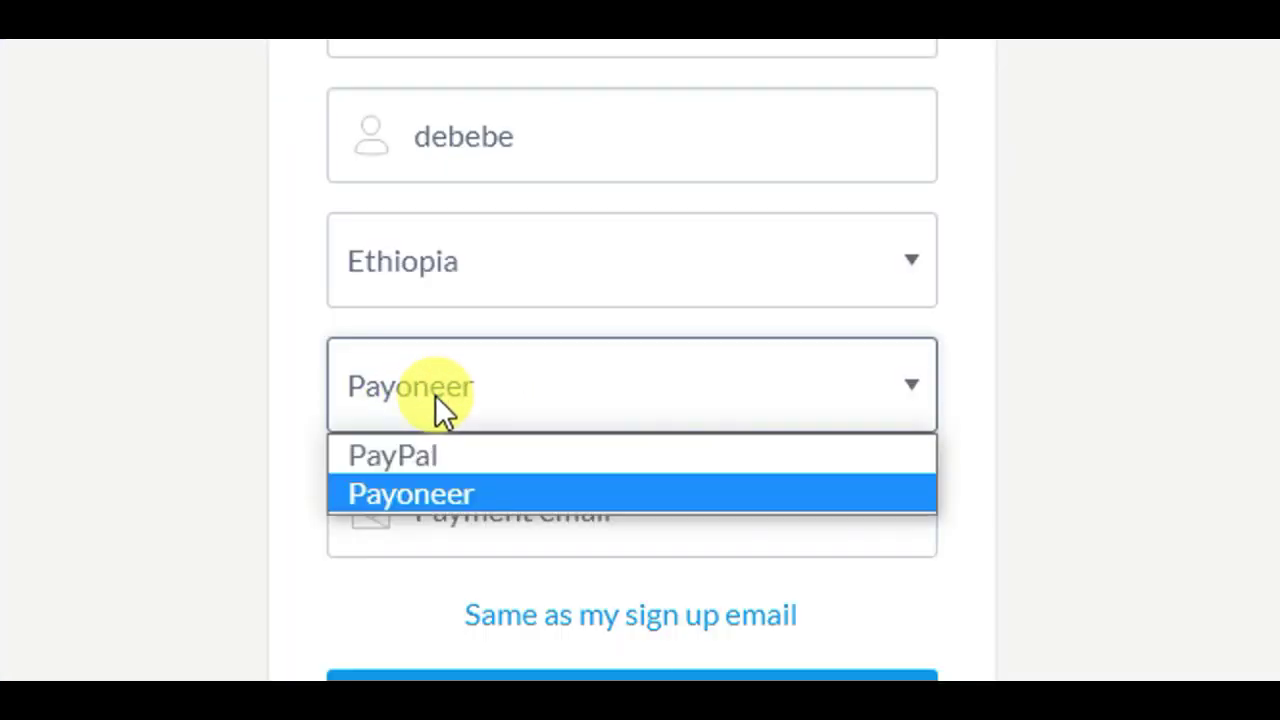
left_click(408, 491)
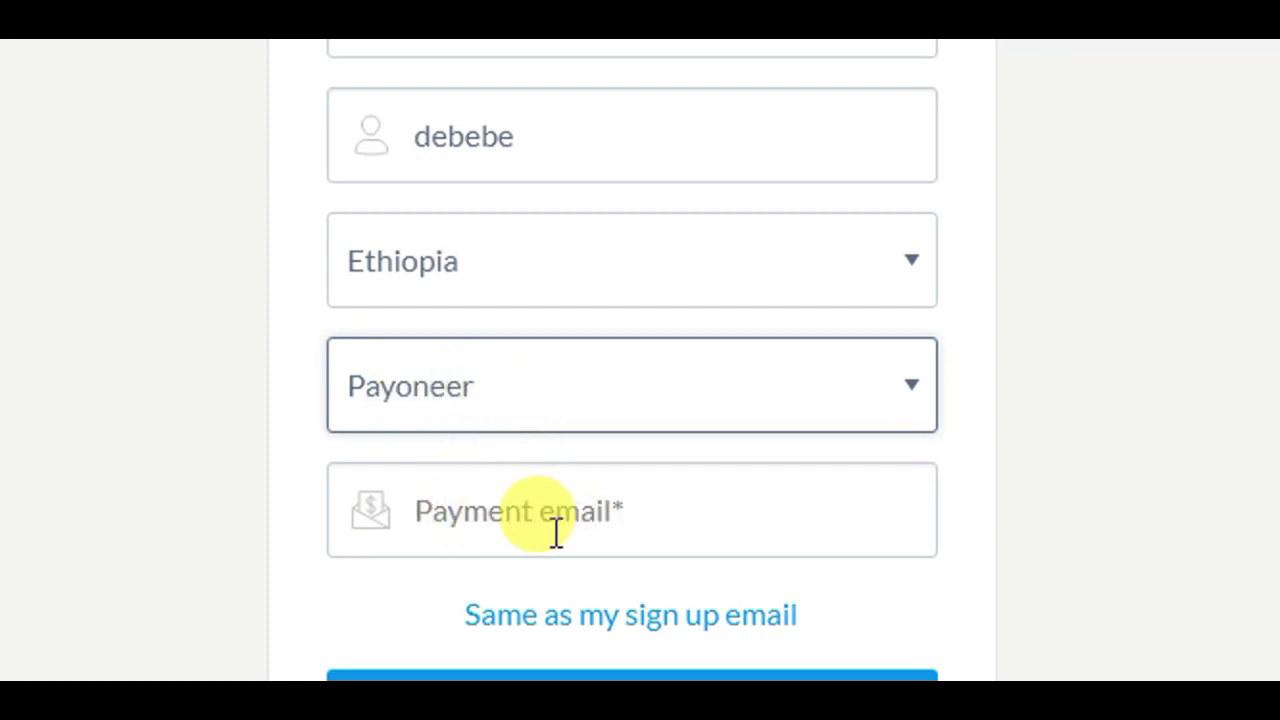
Step: Paste the Payoneer payment email and create the designer profile
left_click(596, 522)
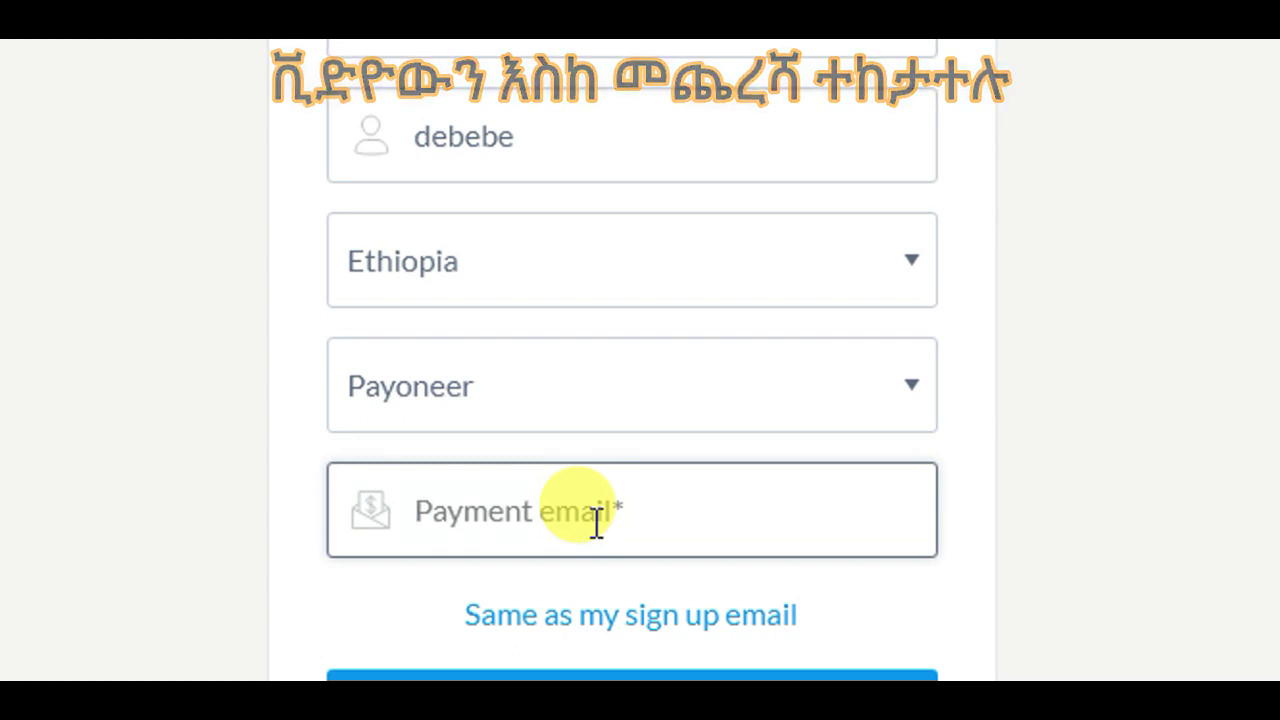
key("ctrl+v")
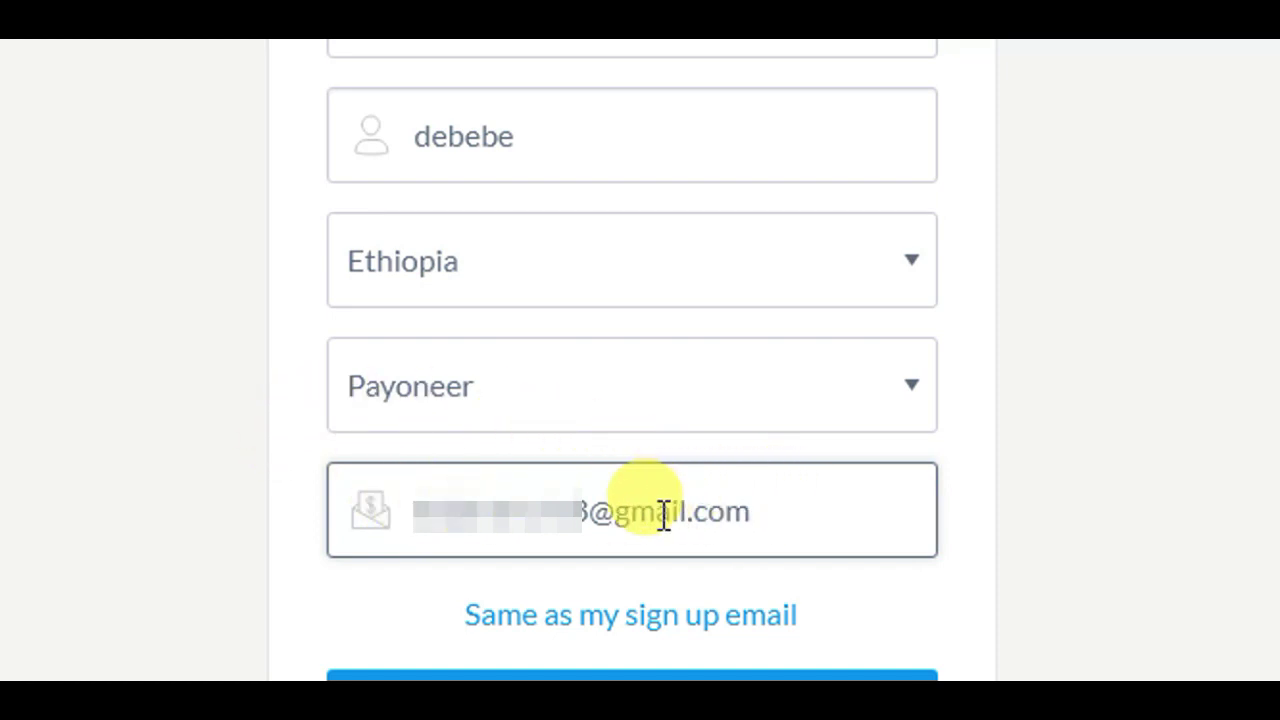
left_click_drag(803, 513, 458, 500)
left_click(808, 515)
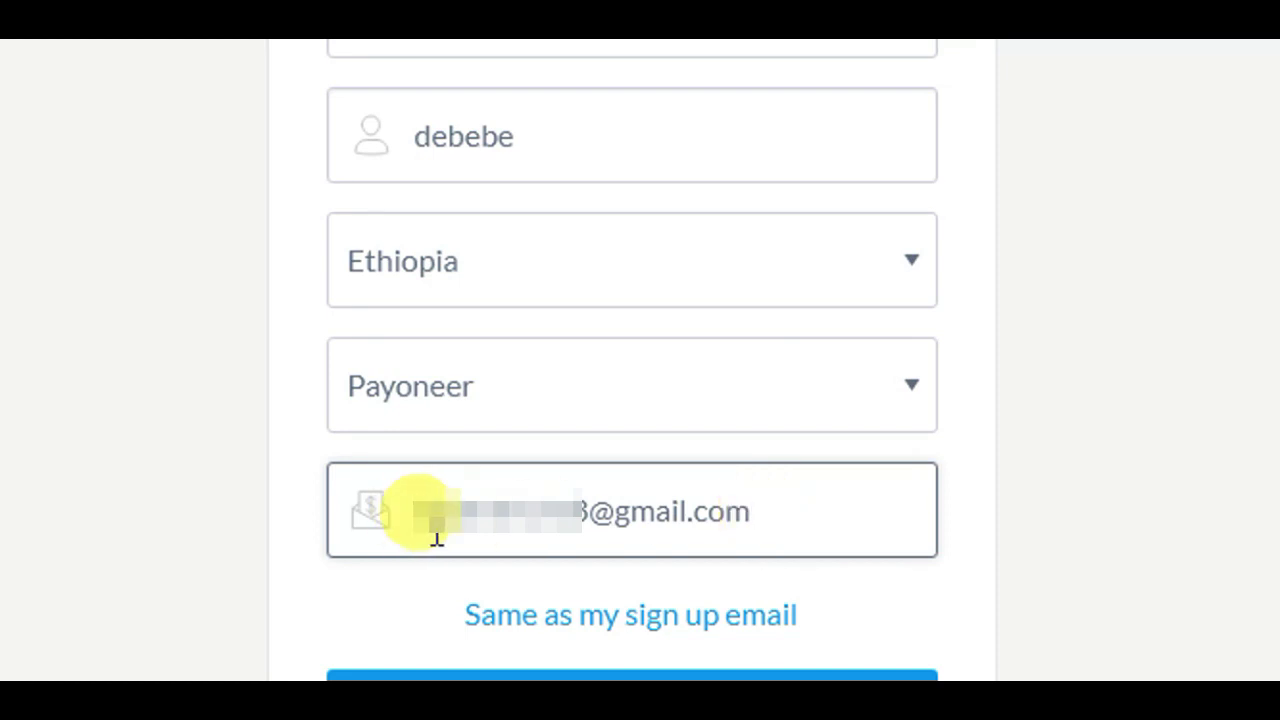
scroll(795, 530, "down", 2)
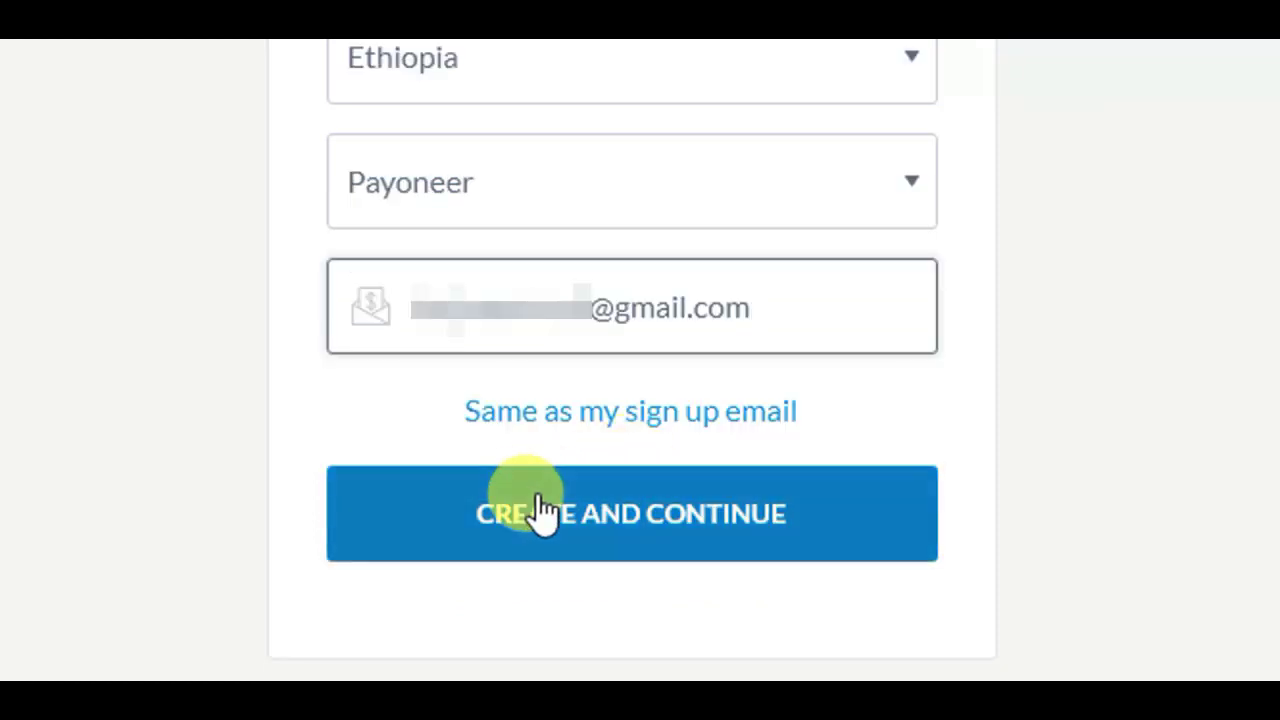
left_click(628, 515)
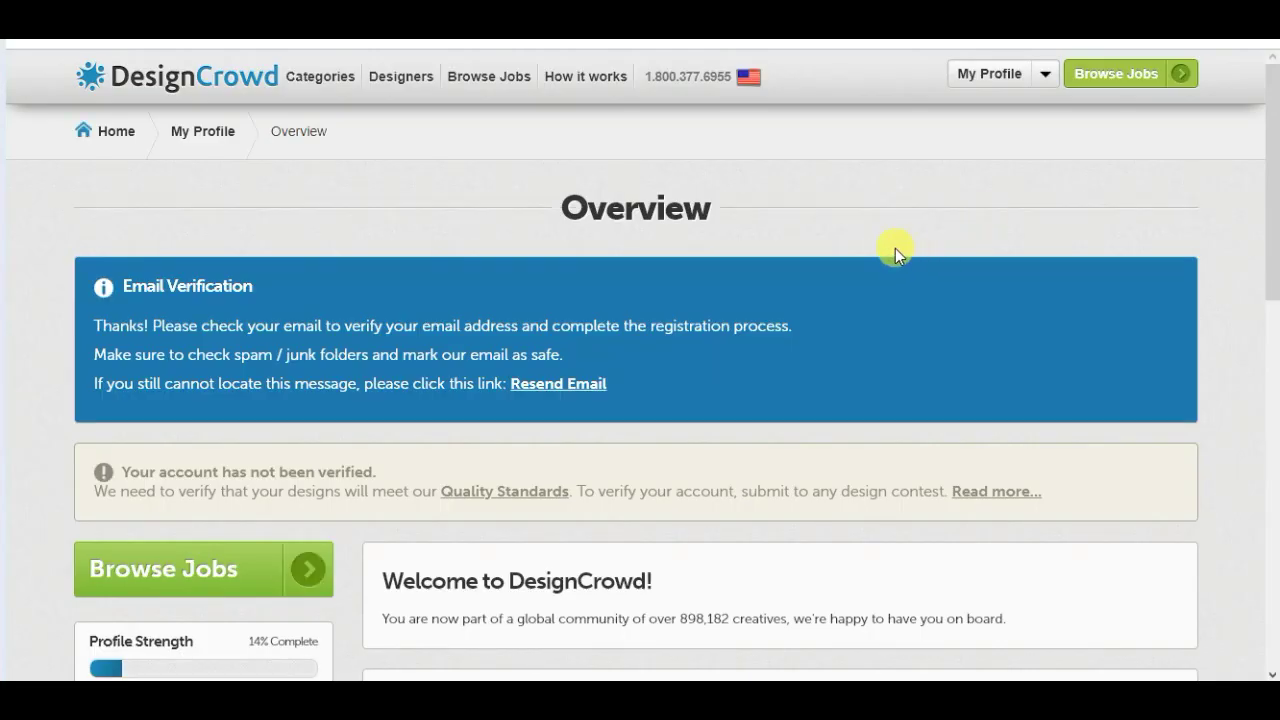
left_click_drag(1270, 190, 1273, 342)
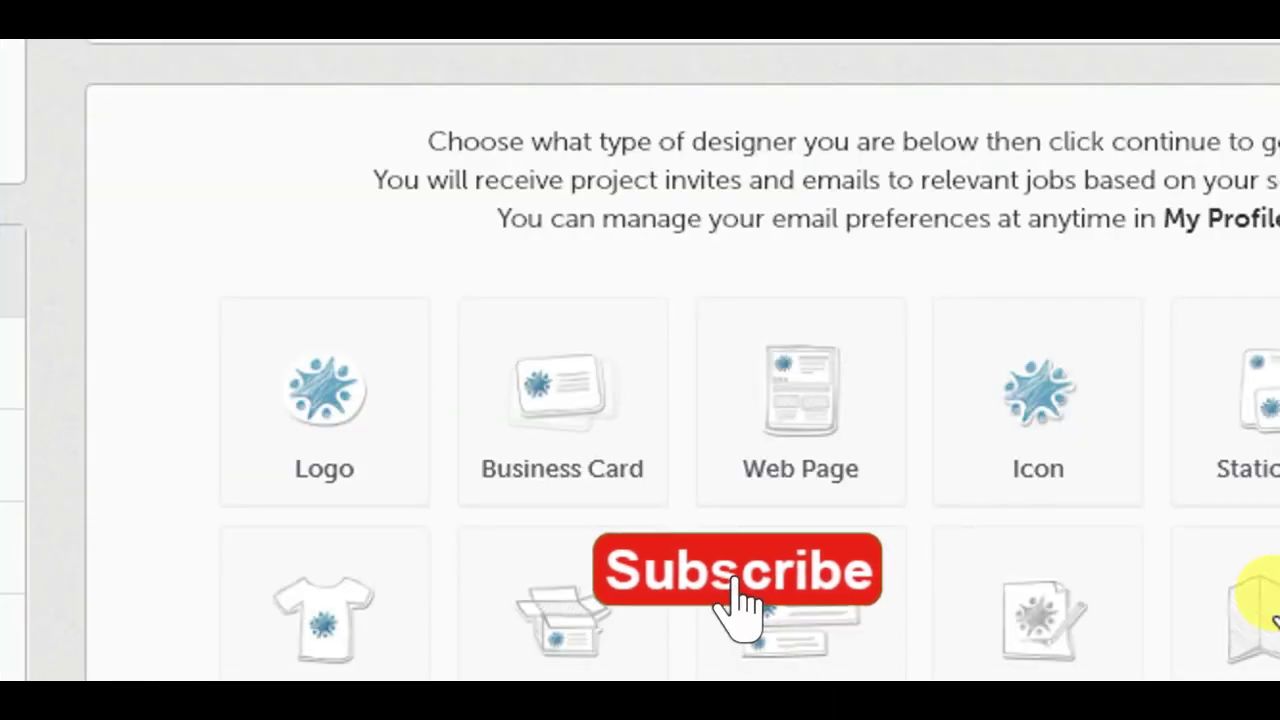
Step: Clear the 'app' design-type filter, select the T-Shirt skill, and save the design skills
scroll(443, 129, "up", 1)
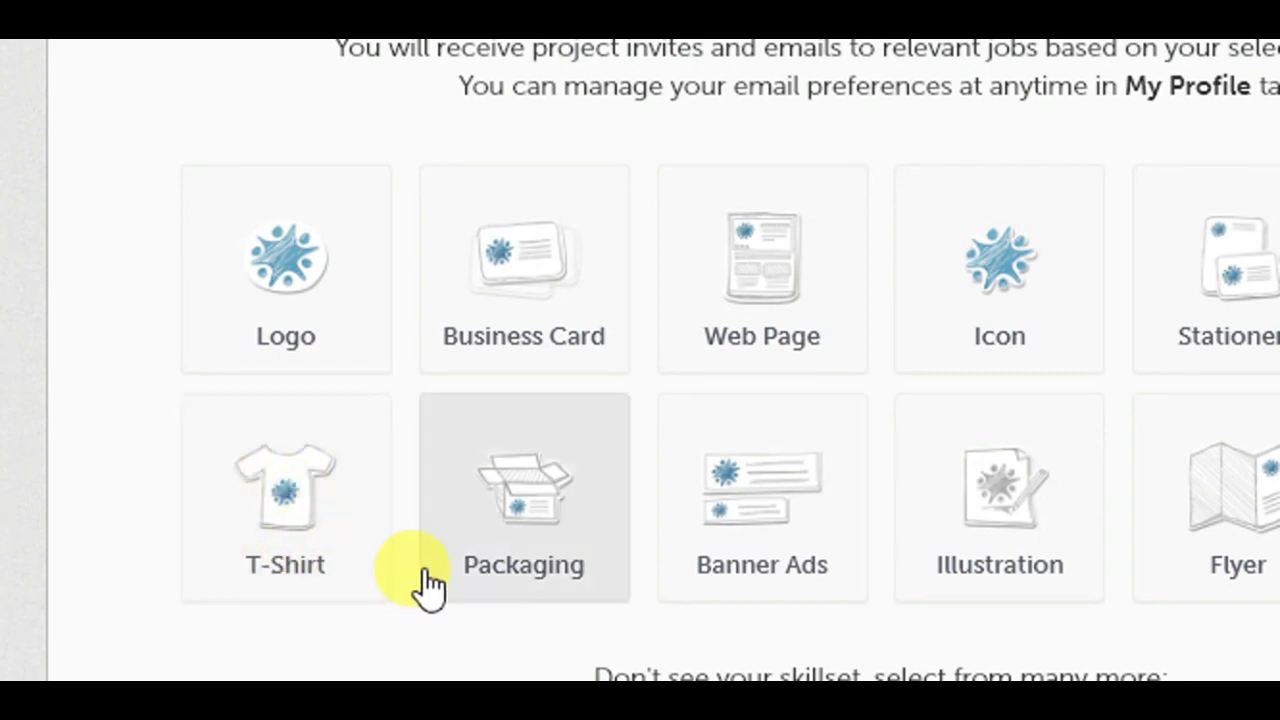
scroll(412, 581, "down", 1)
scroll(412, 581, "down", 3)
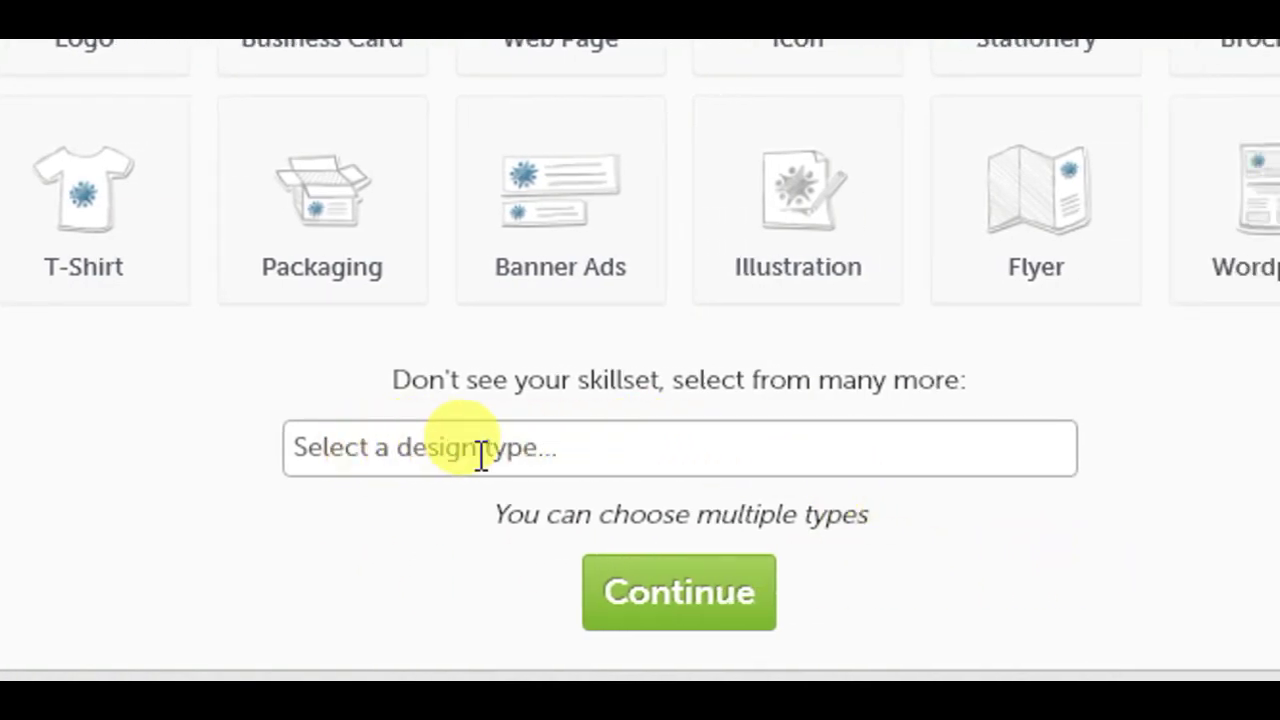
left_click(558, 460)
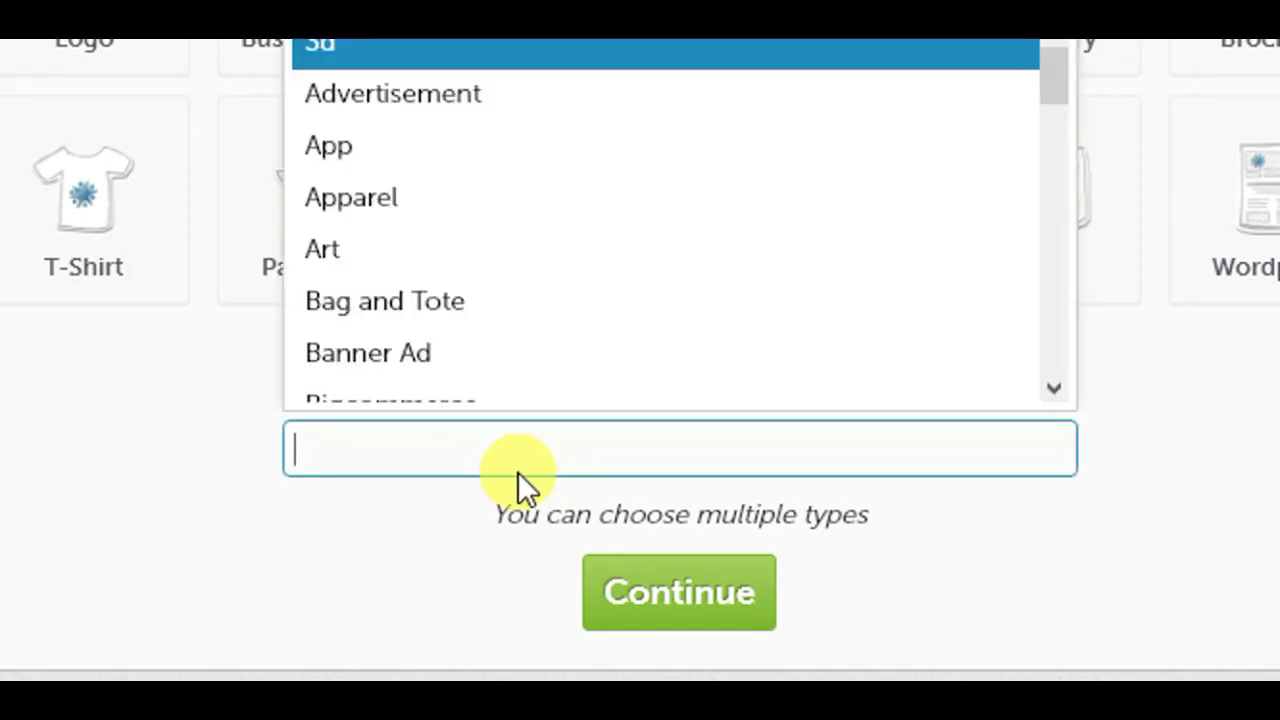
type("app")
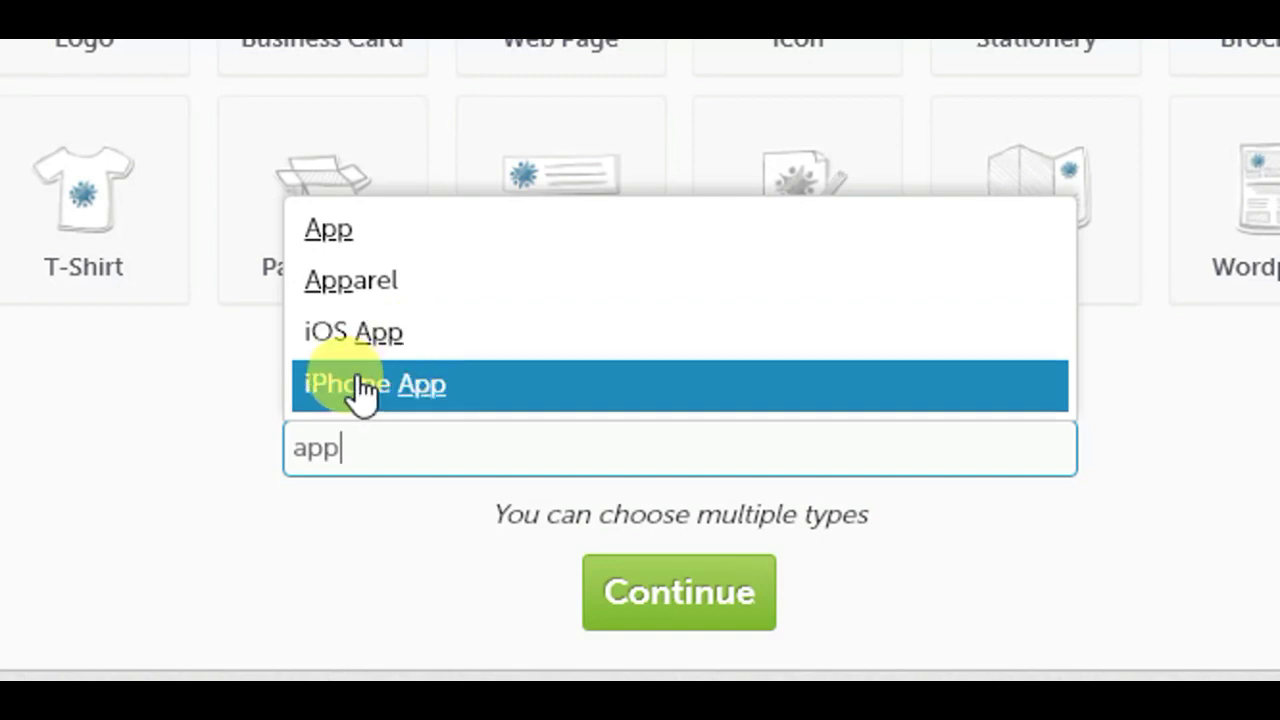
key("Return")
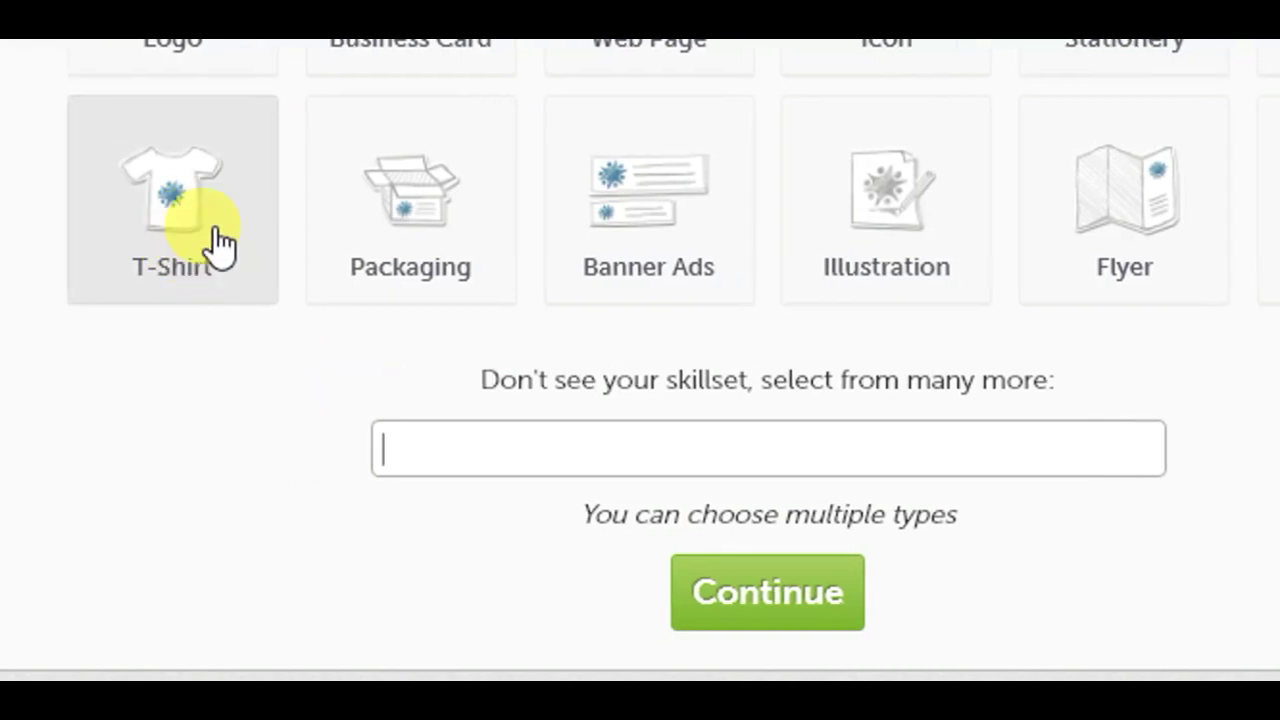
left_click(210, 265)
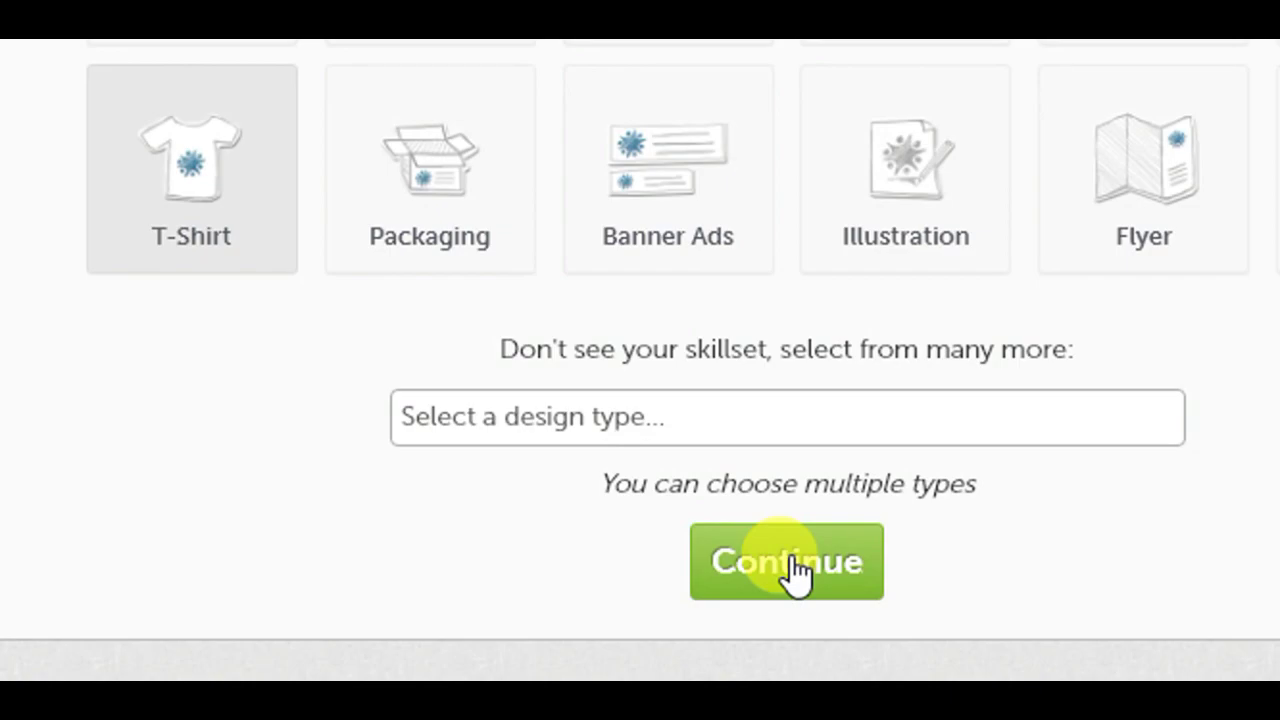
left_click(792, 560)
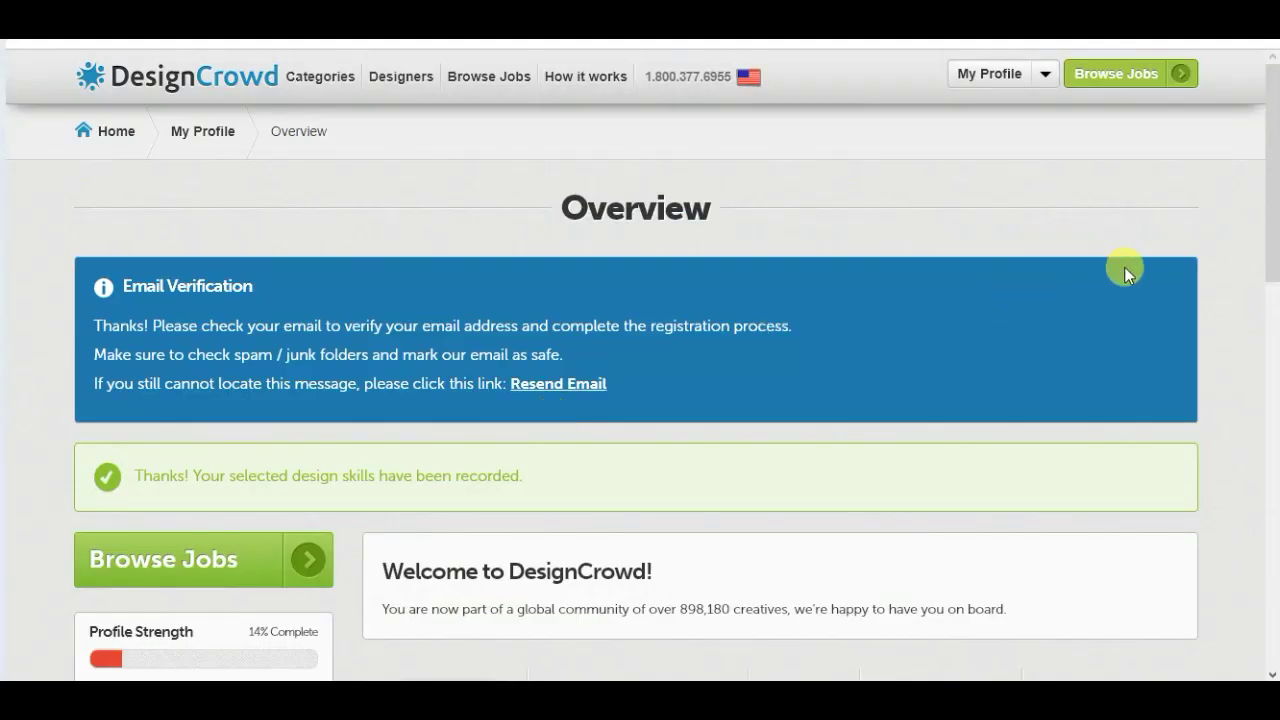
left_click_drag(1274, 183, 1233, 355)
left_click(1233, 355)
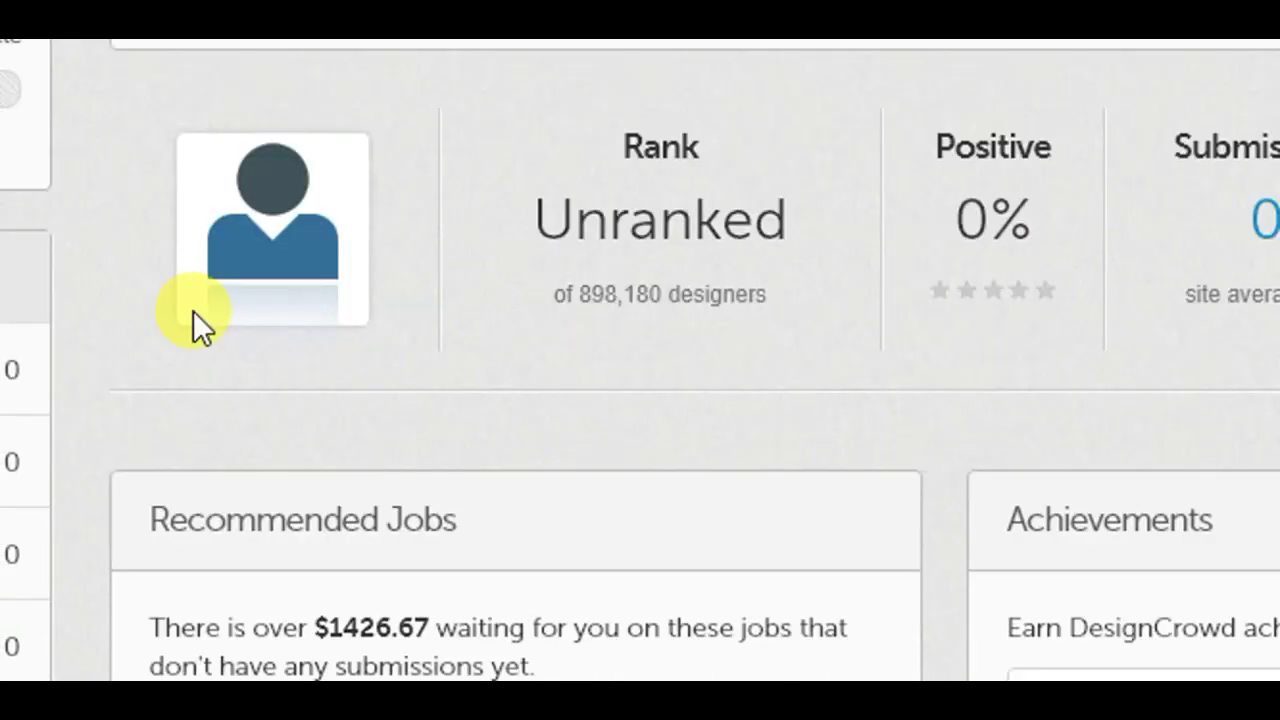
scroll(193, 310, "down", 5)
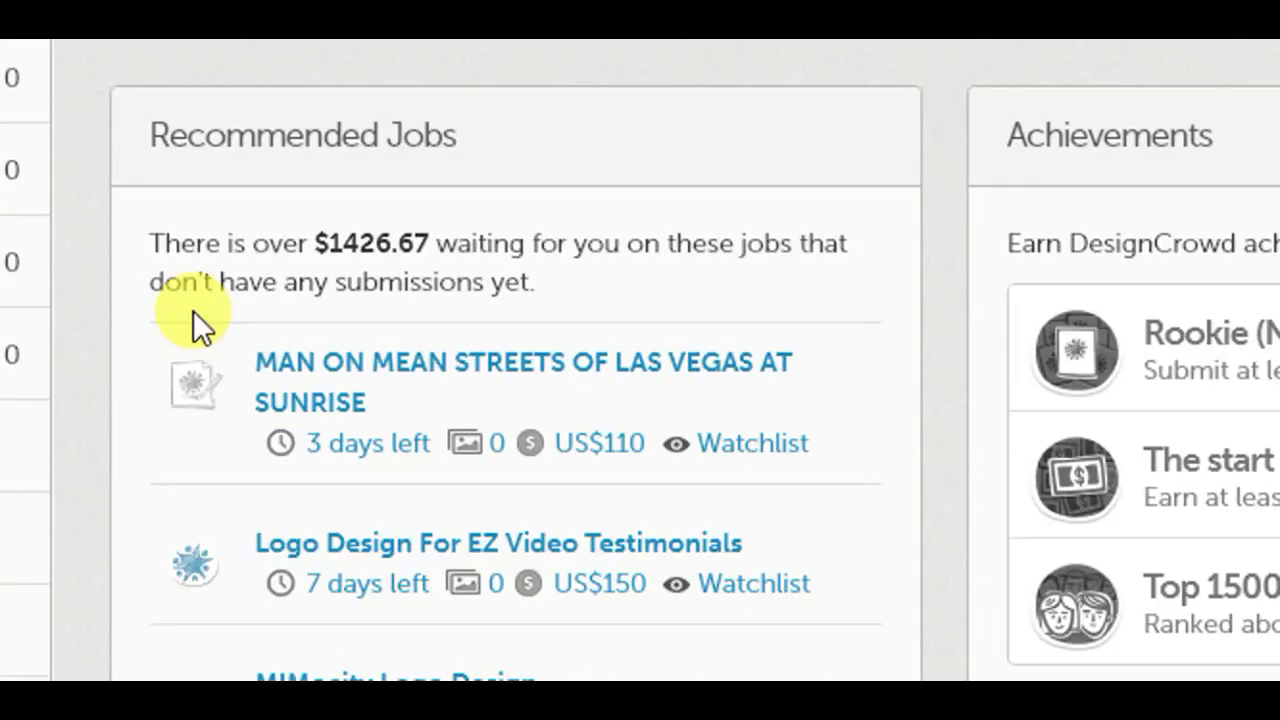
scroll(193, 310, "down", 2)
scroll(193, 310, "up", 4)
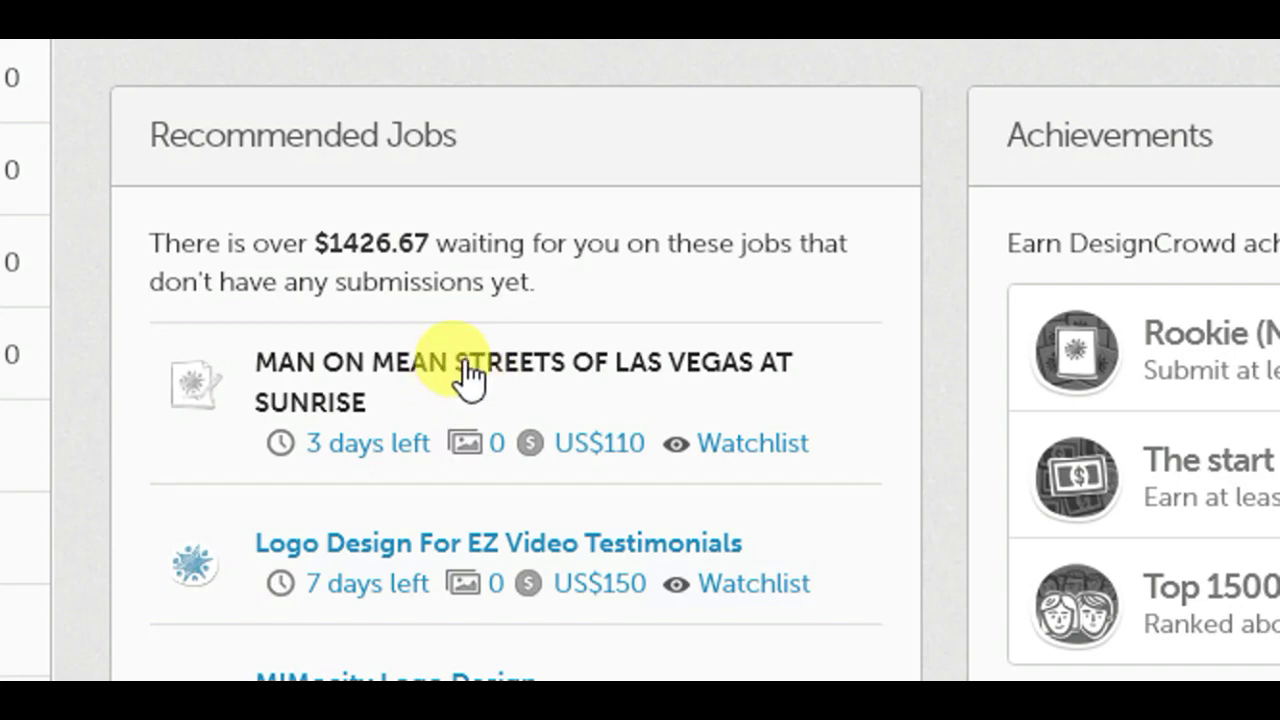
Step: Open the MAN ON MEAN STREETS OF LAS VEGAS AT SUNRISE job and check its US$110 prize
left_click(466, 372)
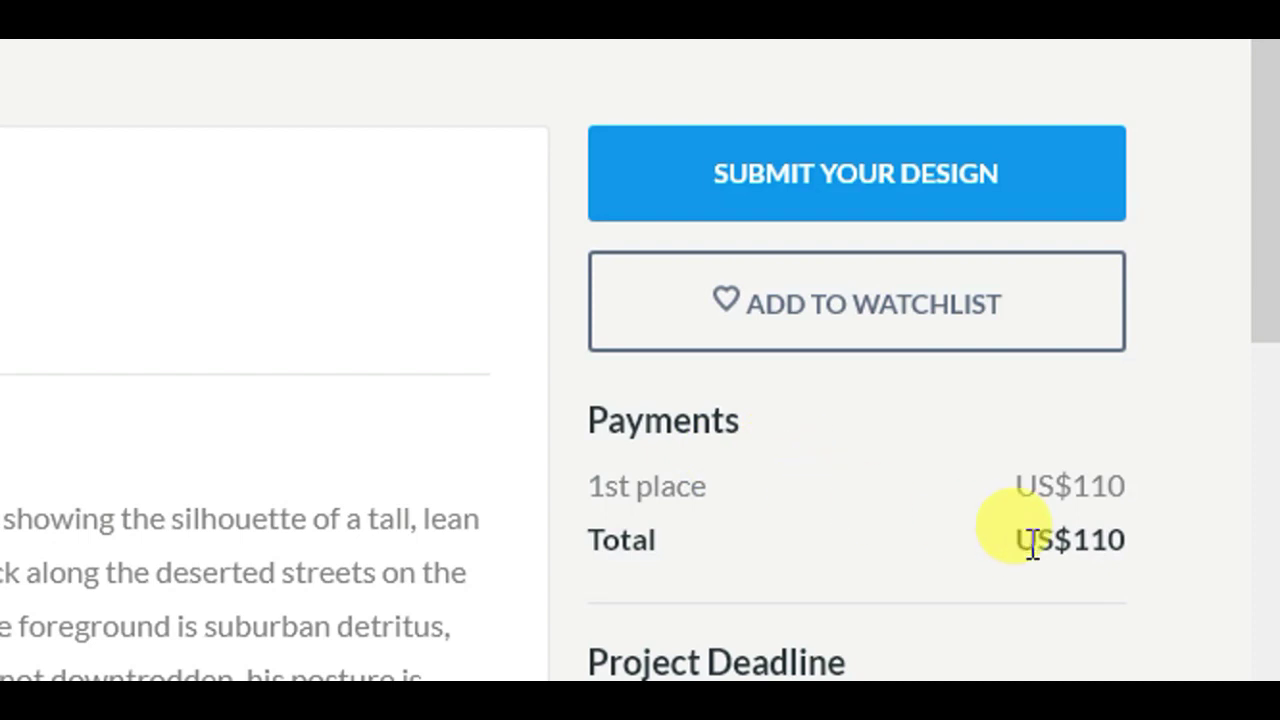
left_click_drag(1106, 535, 1150, 551)
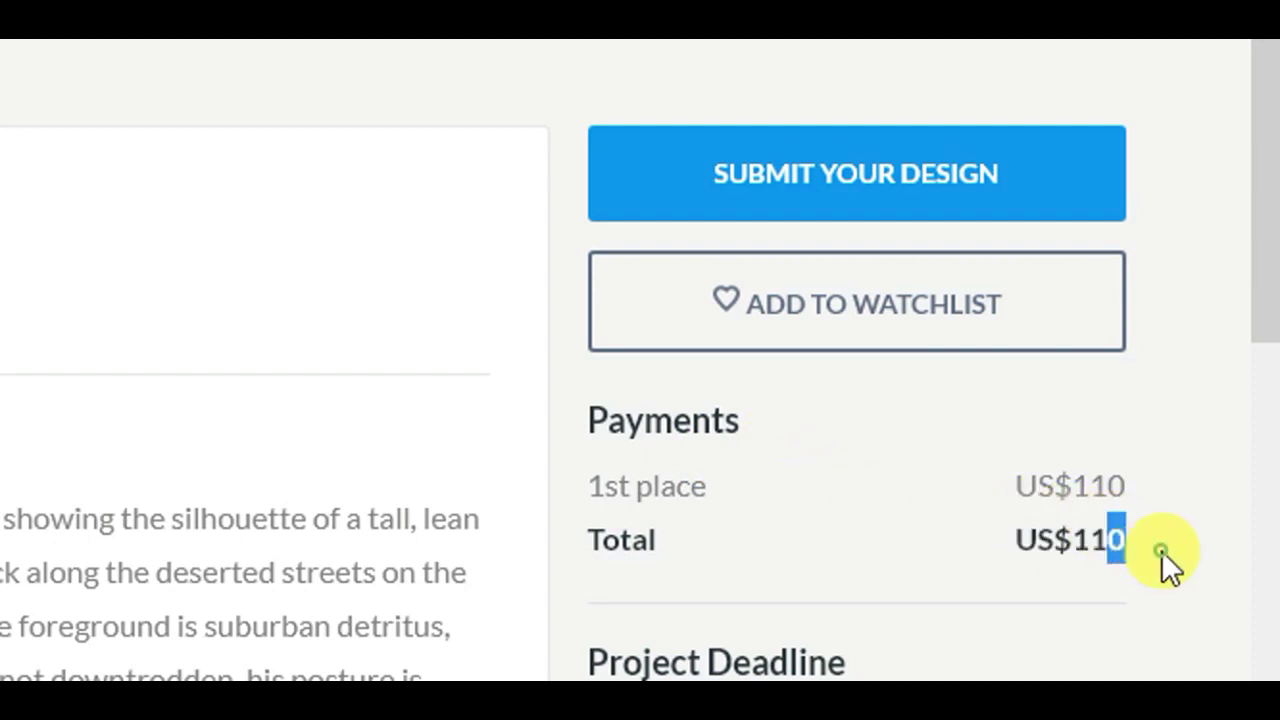
left_click(1161, 550)
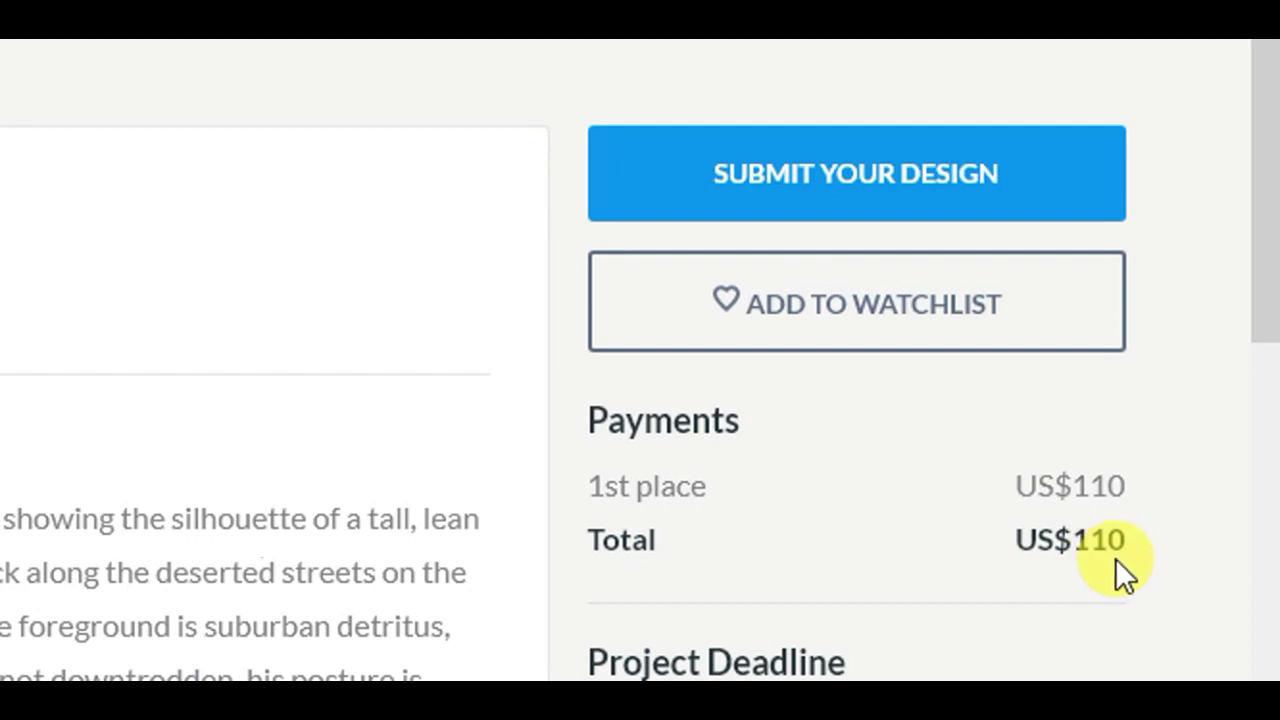
Step: Review the Project Deadline of December 25, 2020 in the job details
scroll(1115, 558, "down", 2)
scroll(766, 615, "down", 1)
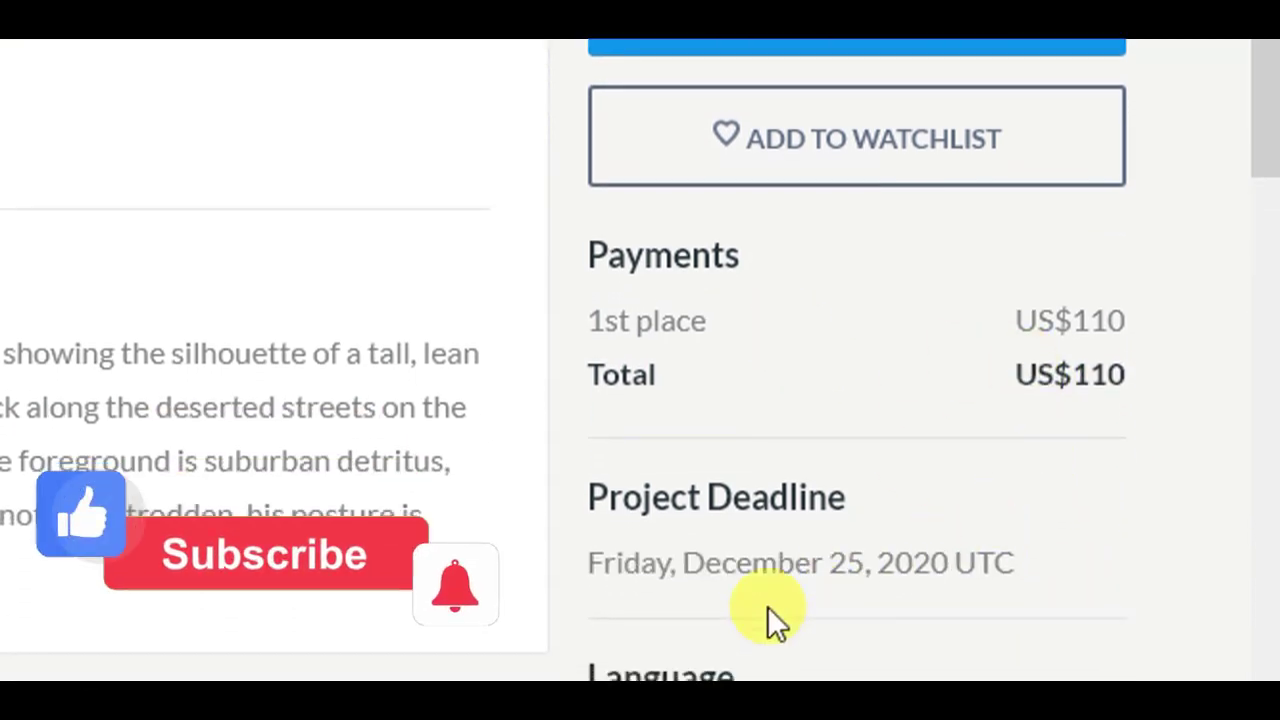
left_click_drag(592, 470, 888, 479)
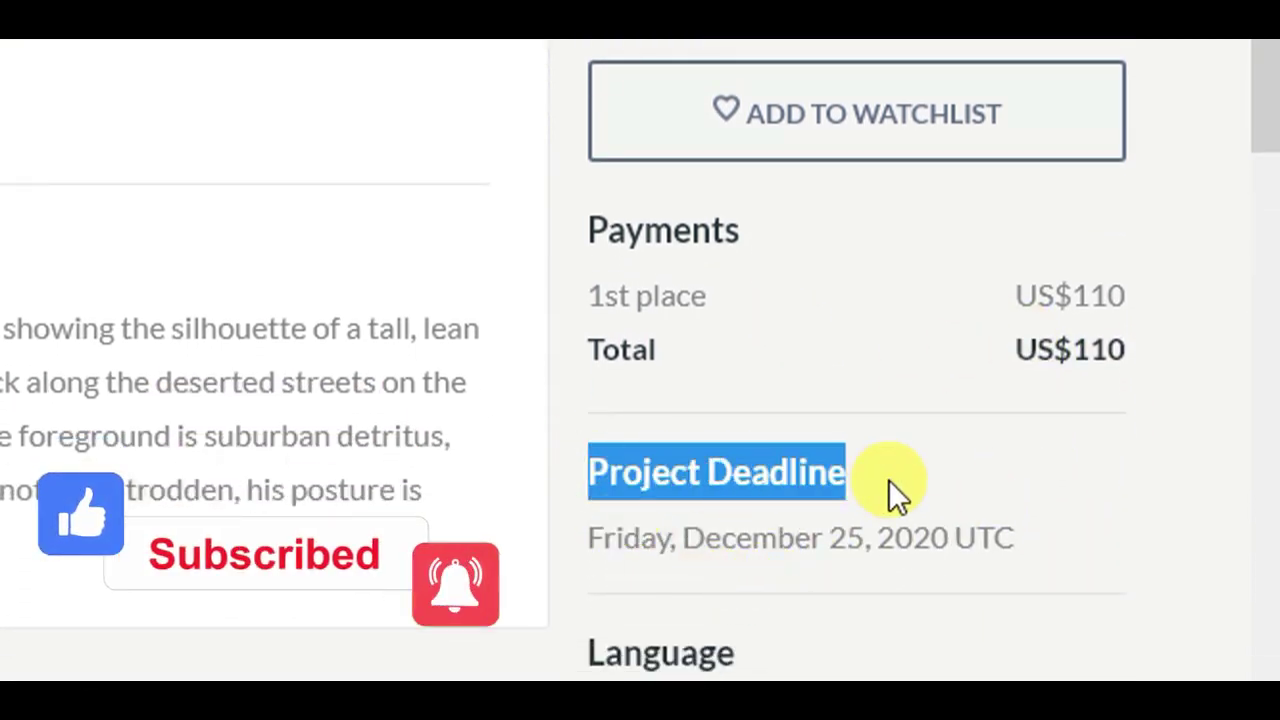
left_click(888, 479)
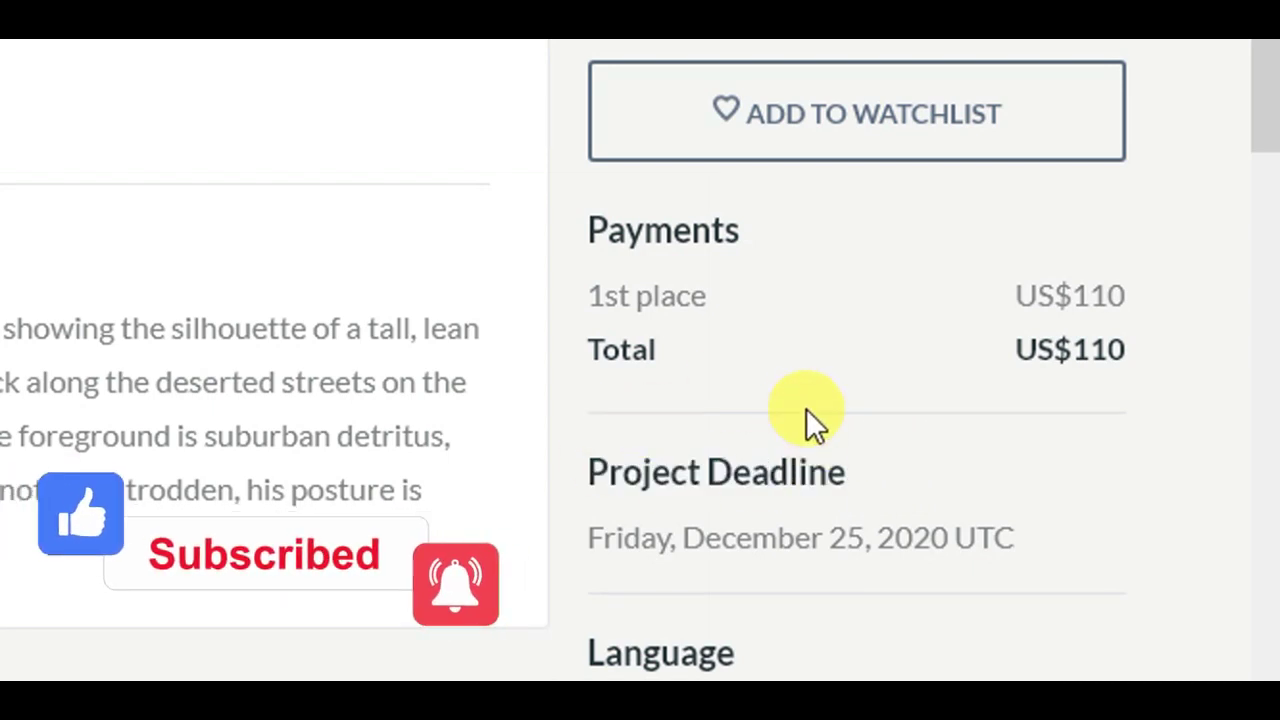
mouse_move(857, 481)
left_mouse_down()
mouse_move(800, 472)
mouse_move(867, 486)
left_mouse_up()
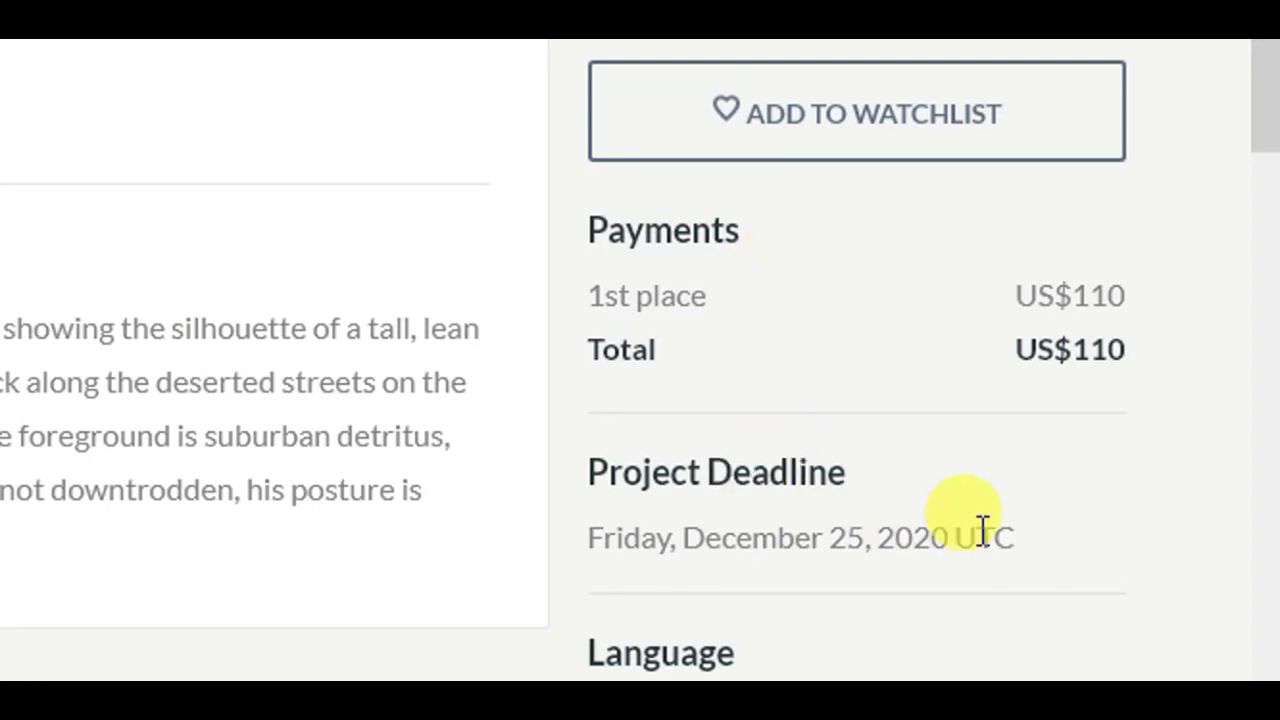
left_click_drag(1021, 529, 757, 449)
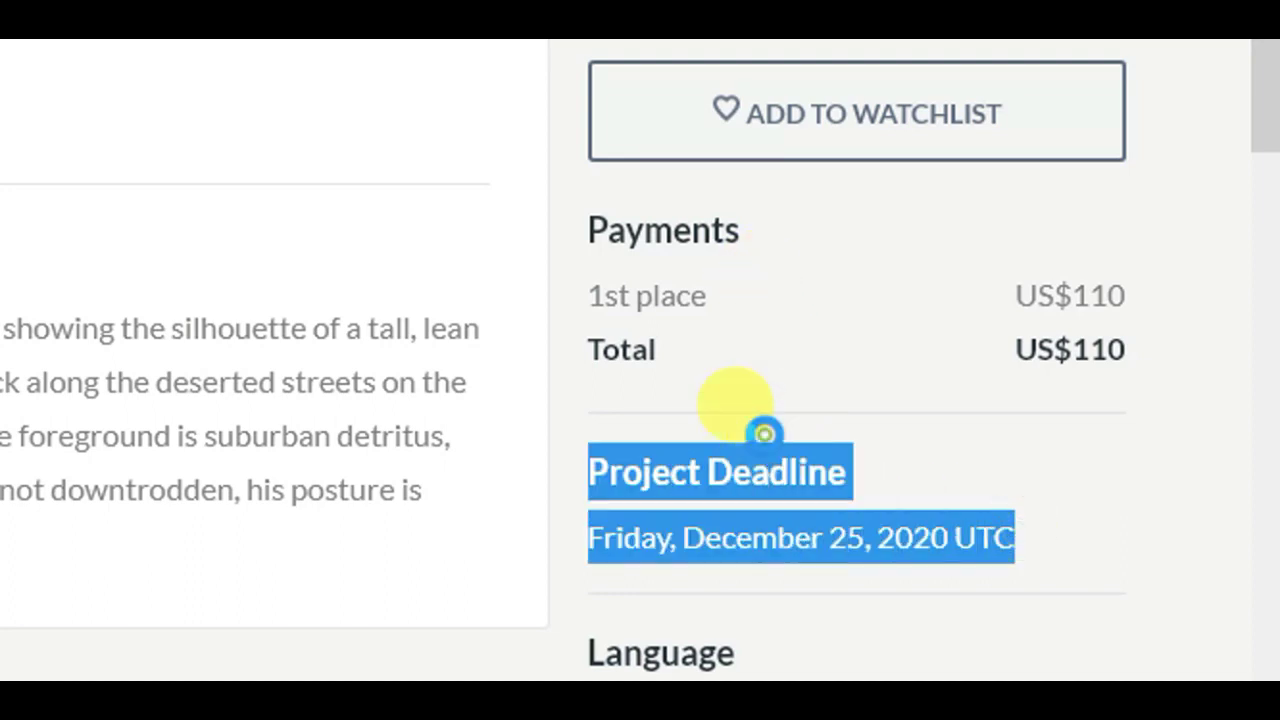
left_click(763, 429)
scroll(791, 341, "up", 3)
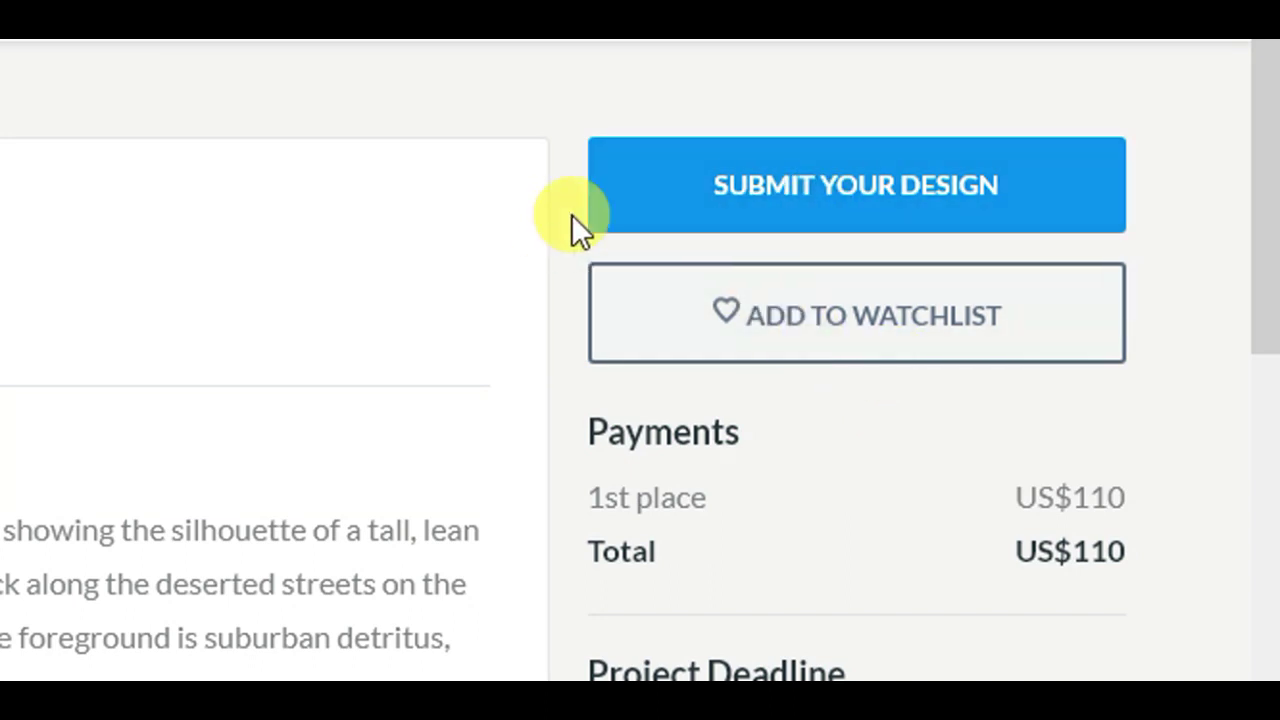
Step: Start a design submission for the Las Vegas job and focus the empty Design title field
left_click(805, 217)
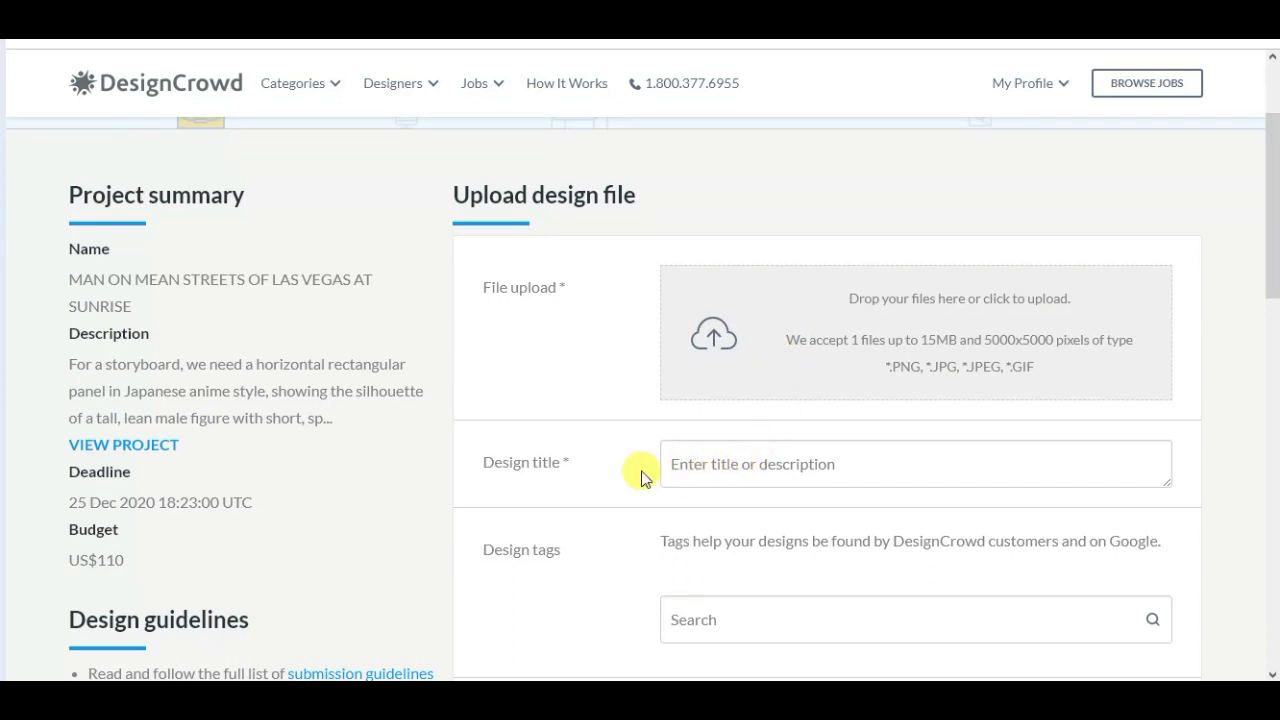
left_click(693, 467)
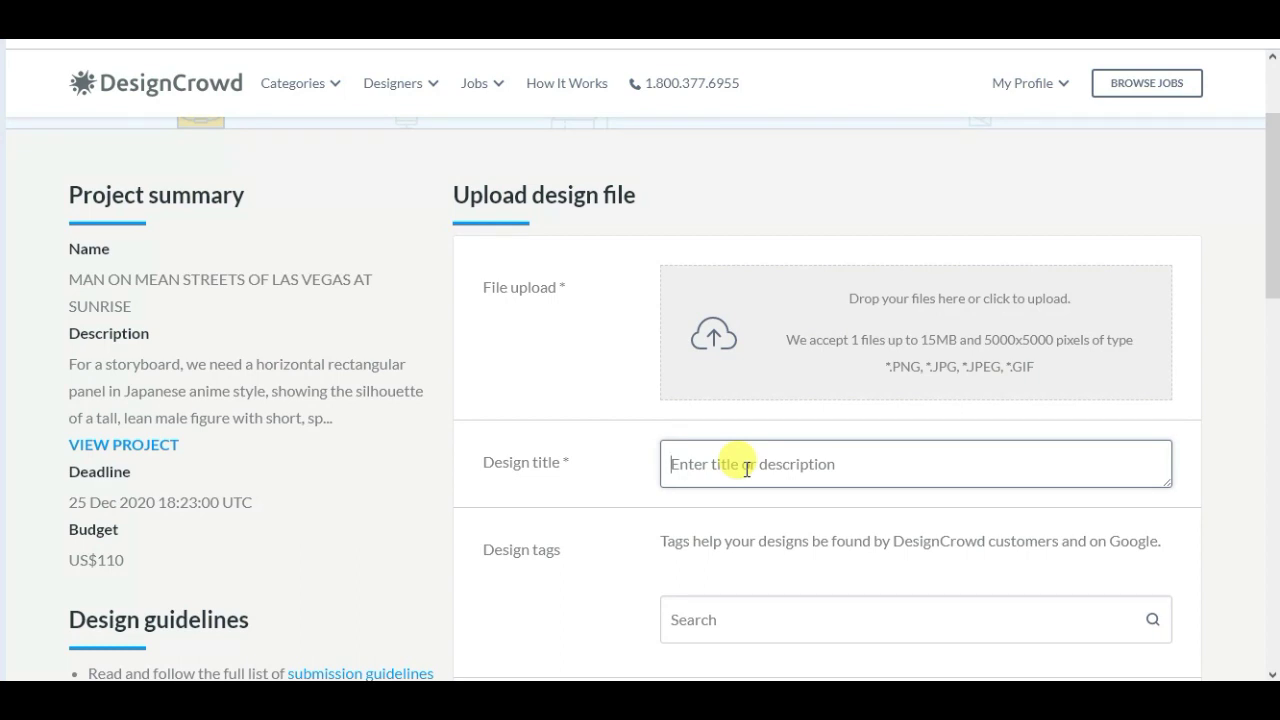
left_click_drag(1271, 286, 1271, 343)
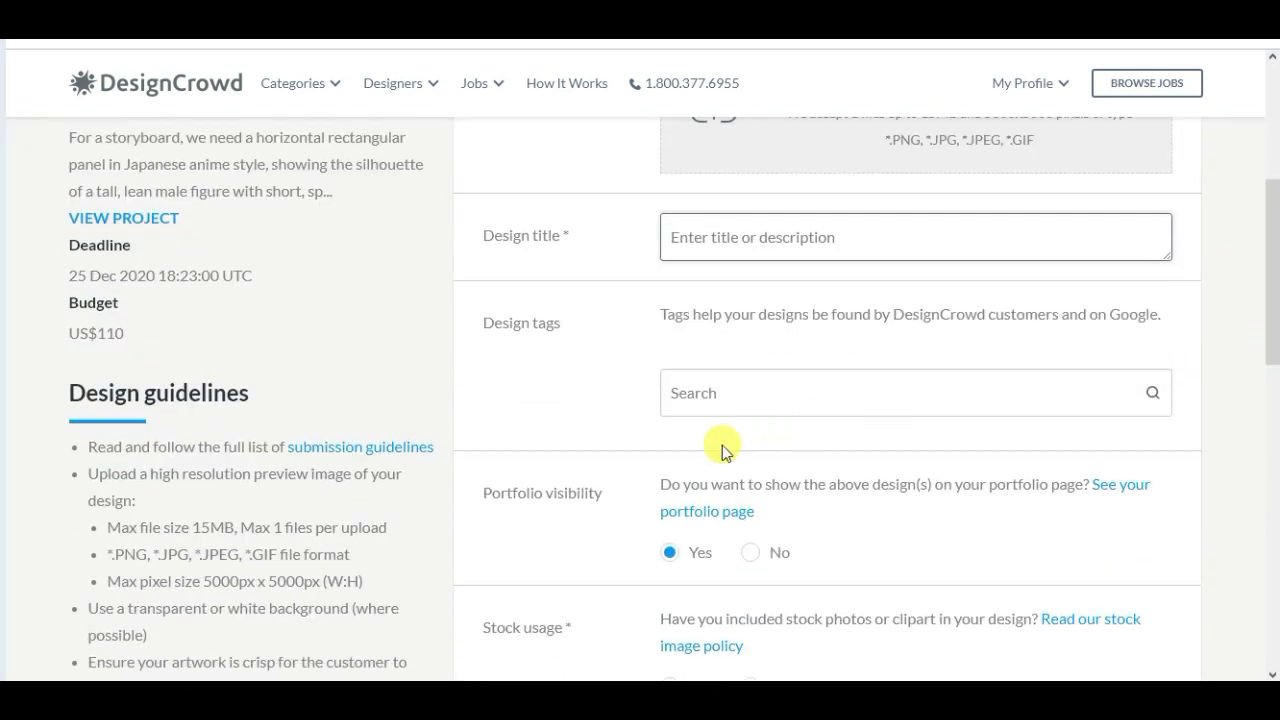
Step: Search 'ama' and add the tags Amazing, Bahamas, Llama and Salamander, leaving portfolio visibility at Yes
left_click(709, 391)
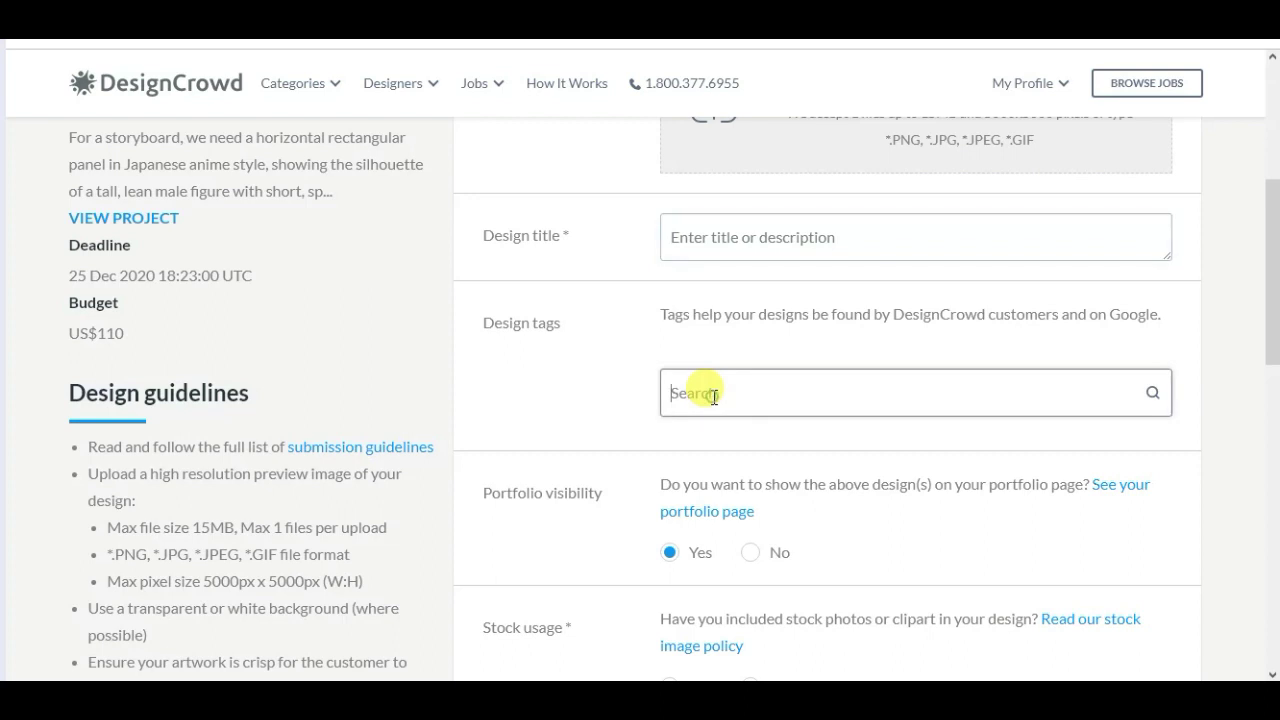
left_click(548, 337)
left_click(726, 396)
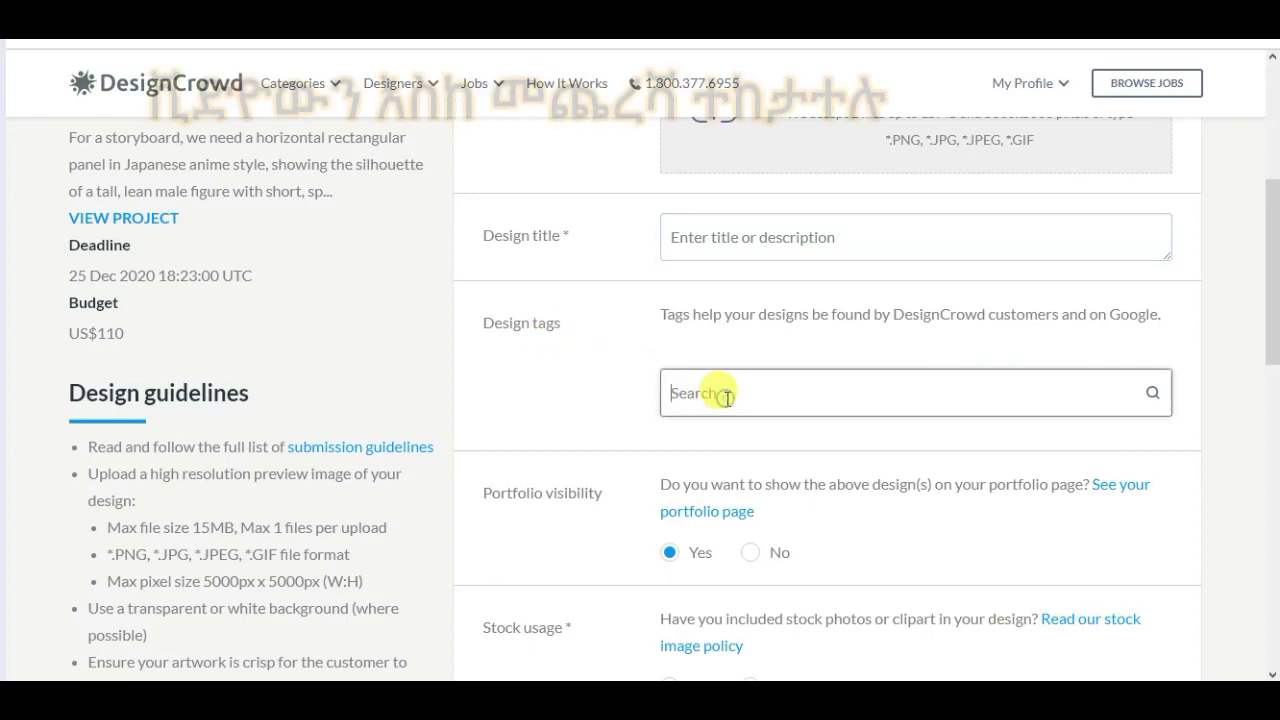
type("ama")
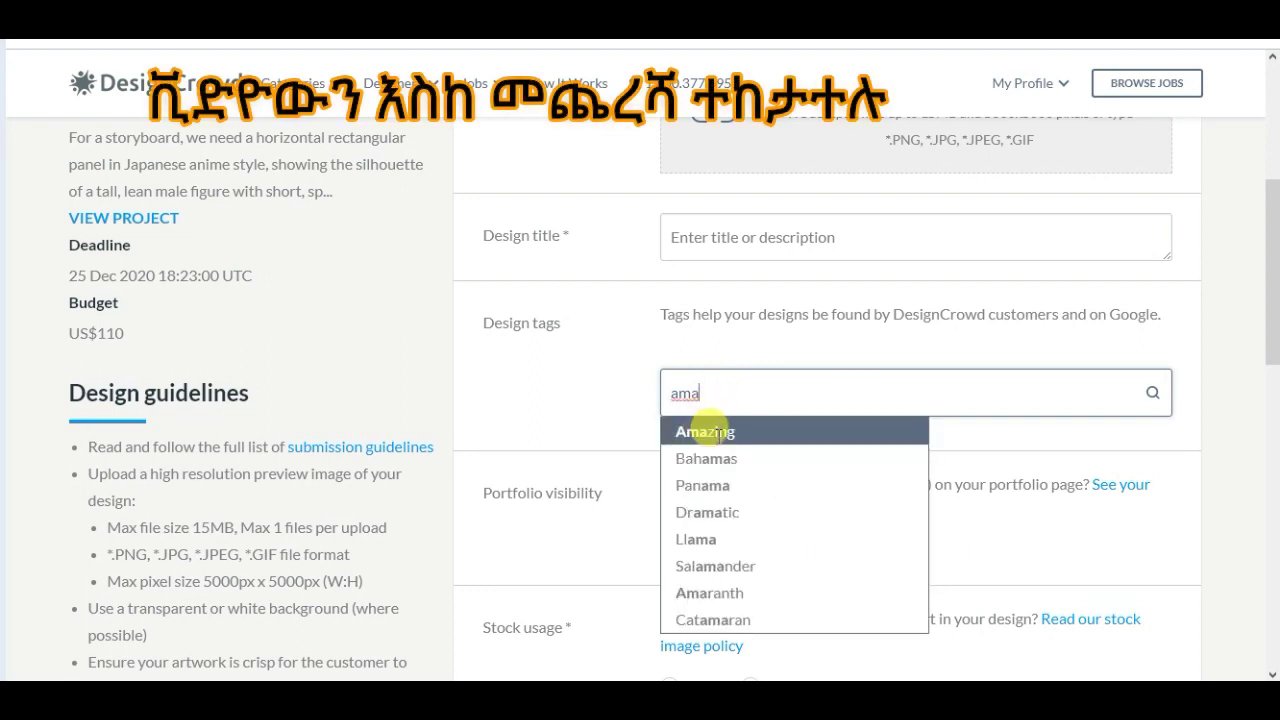
left_click(705, 431)
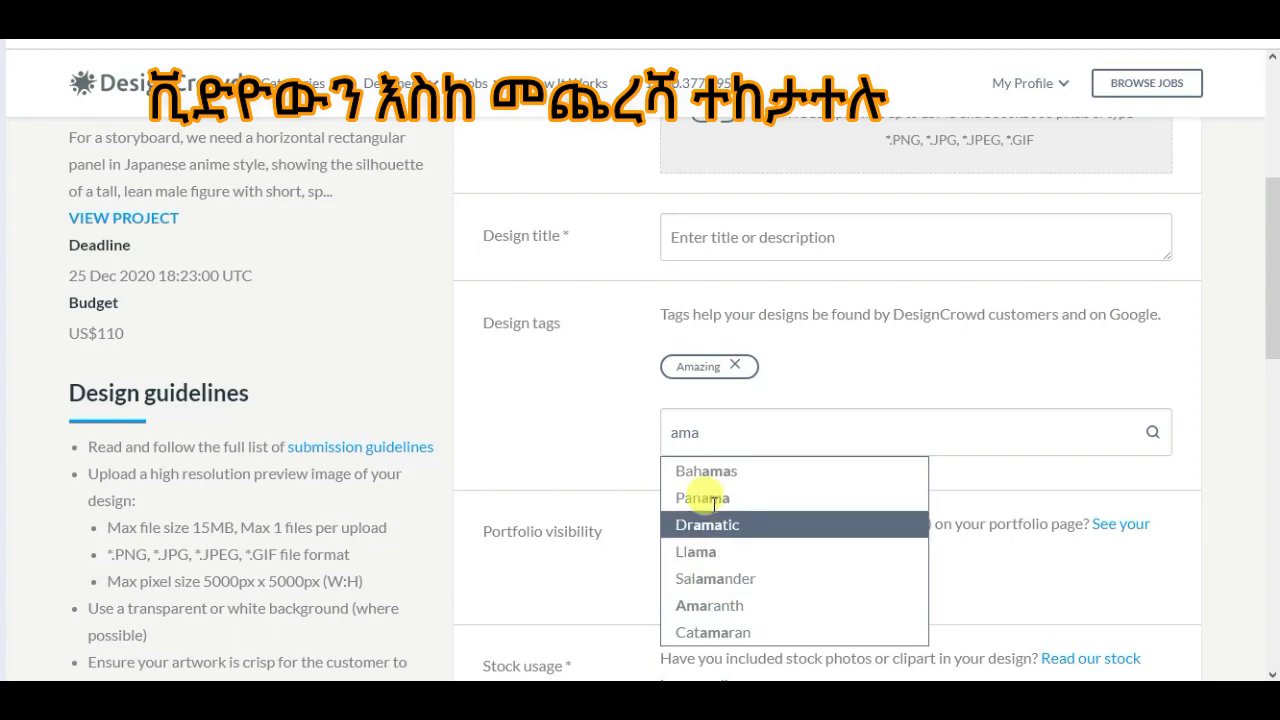
left_click(705, 471)
left_click(698, 523)
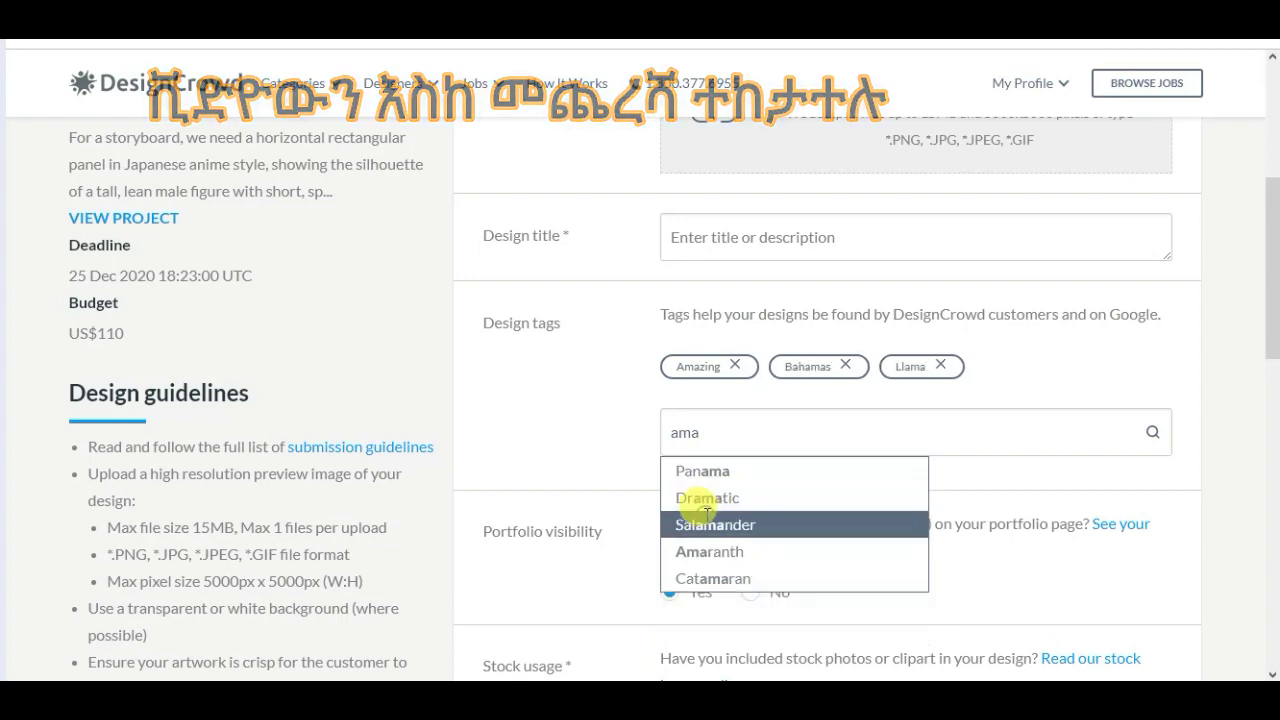
left_click(706, 524)
left_click(969, 436)
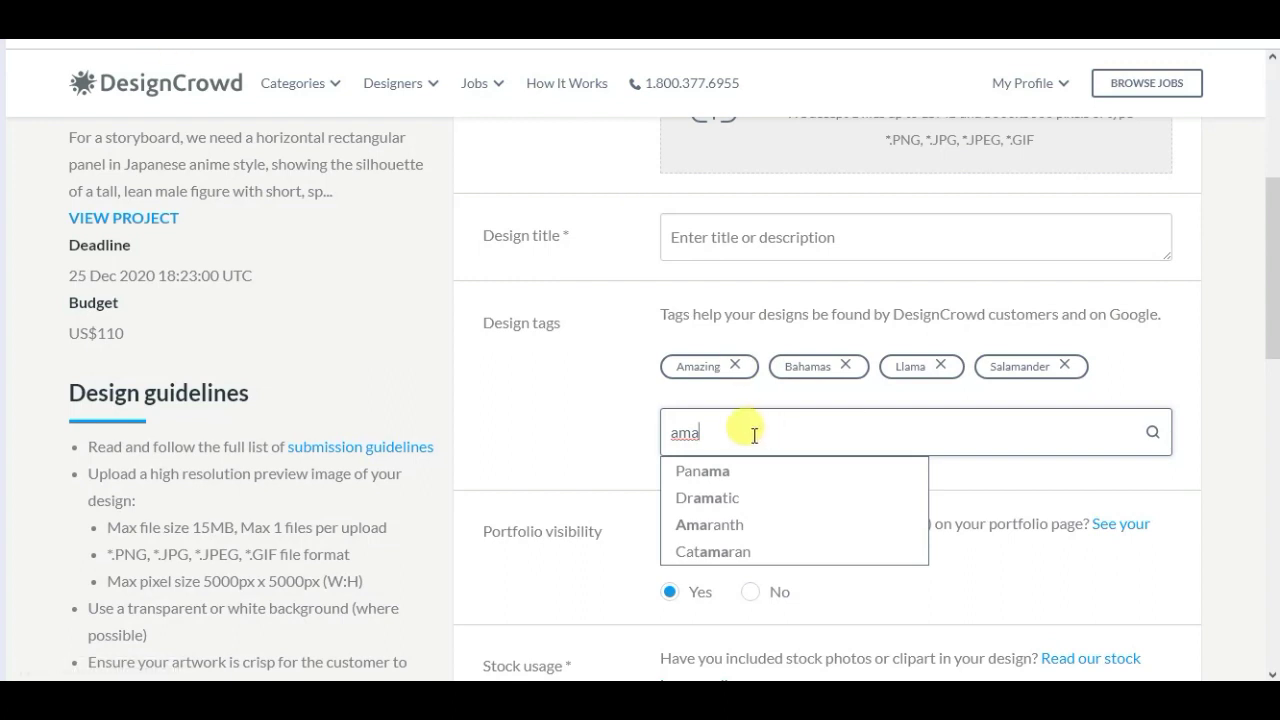
double_click(679, 432)
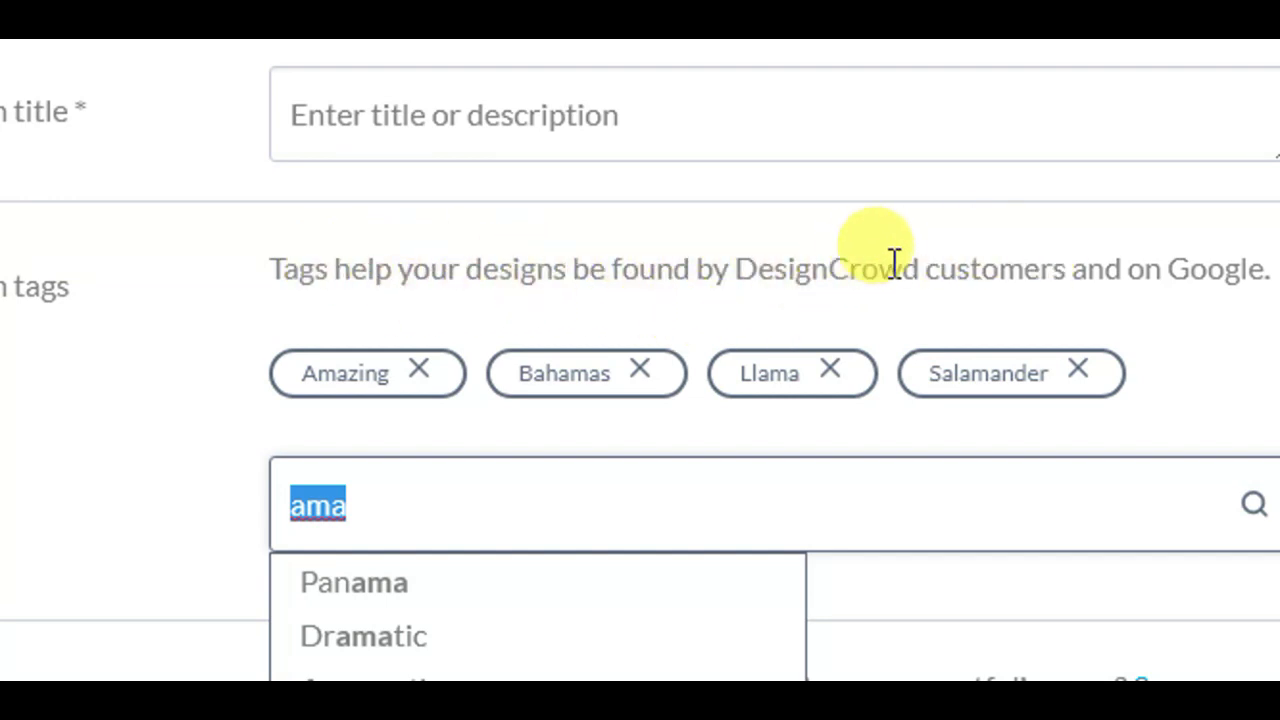
left_click(951, 270)
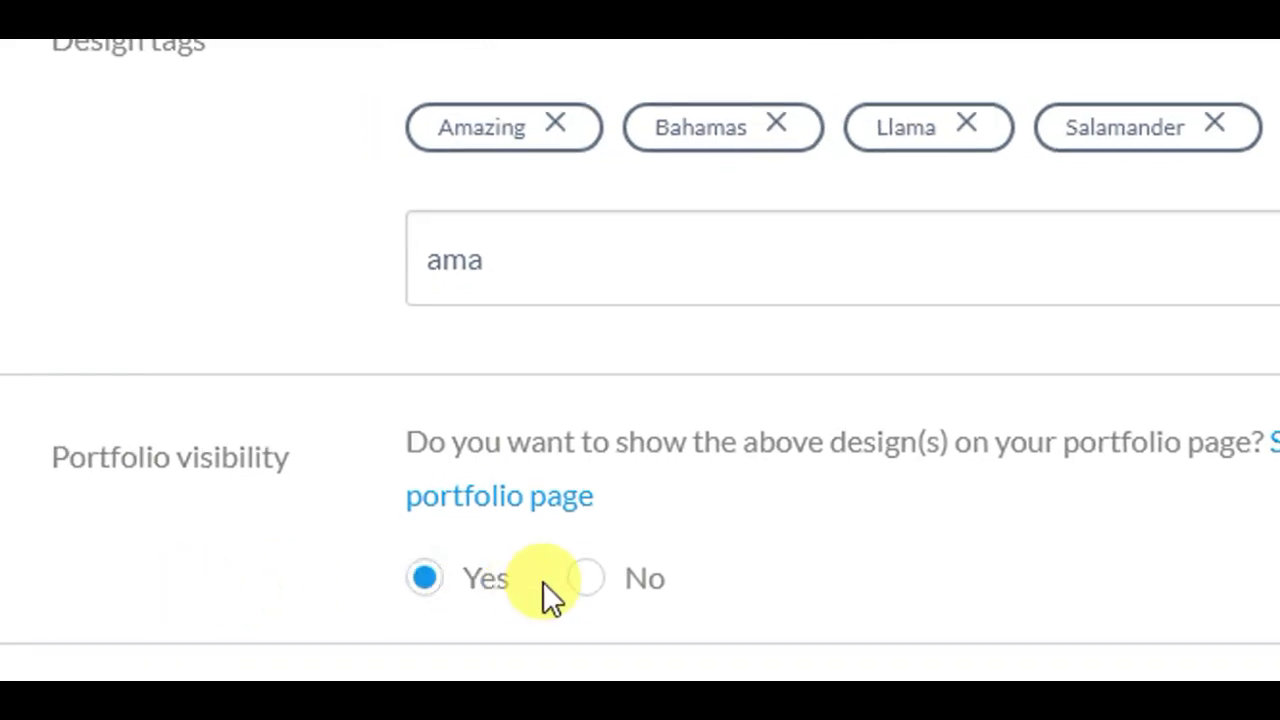
Step: Tick 'Yes, I understand and accept' in the submission guidelines box and return to the Illustration brief
scroll(854, 563, "down", 3)
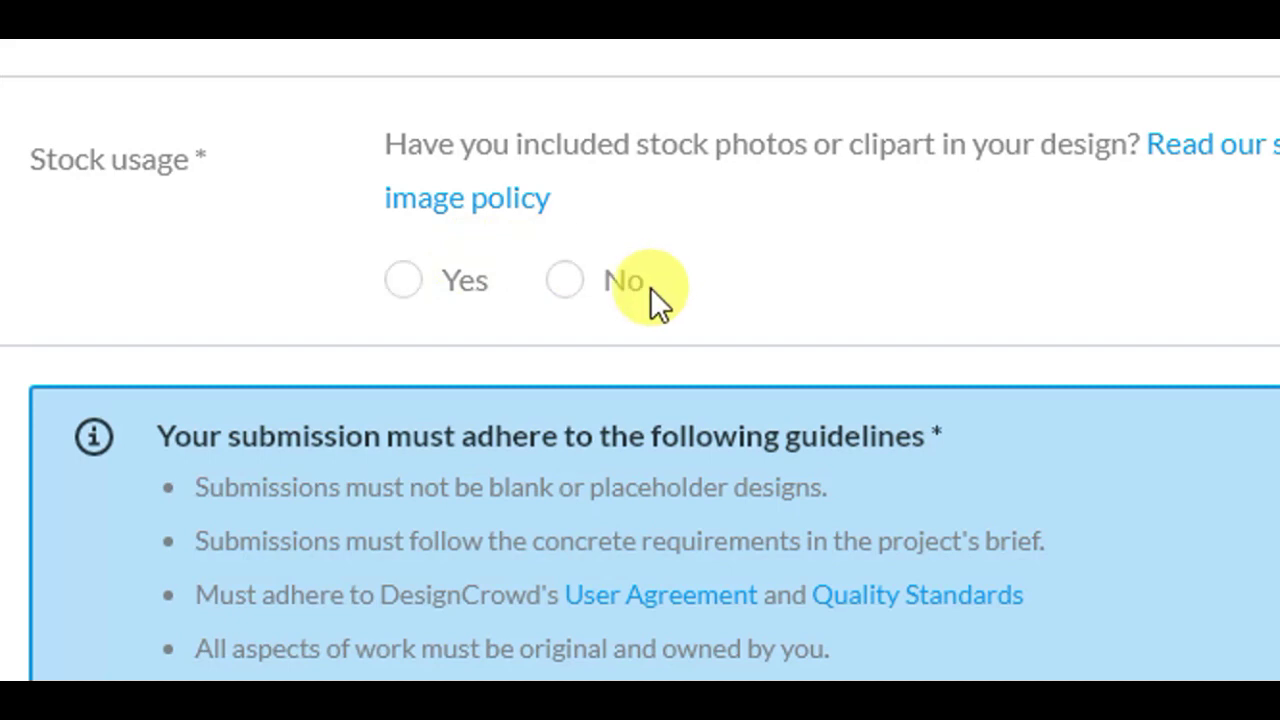
scroll(275, 279, "down", 3)
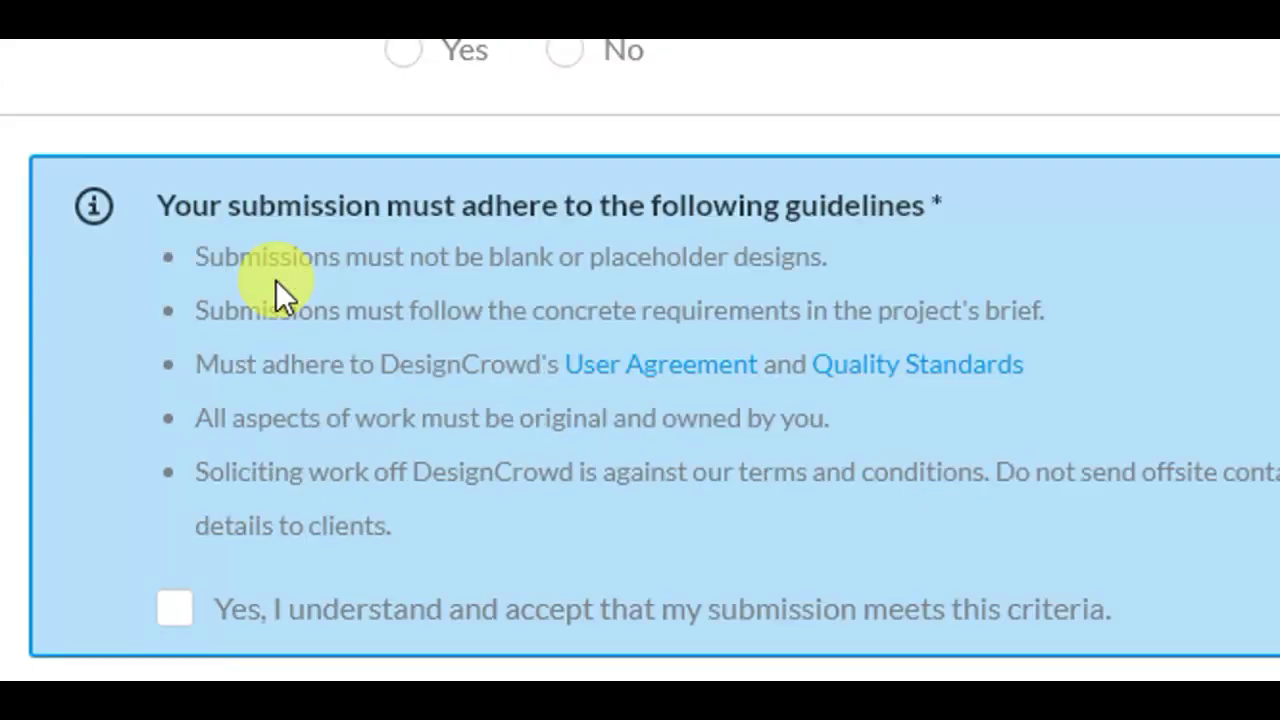
scroll(275, 279, "down", 1)
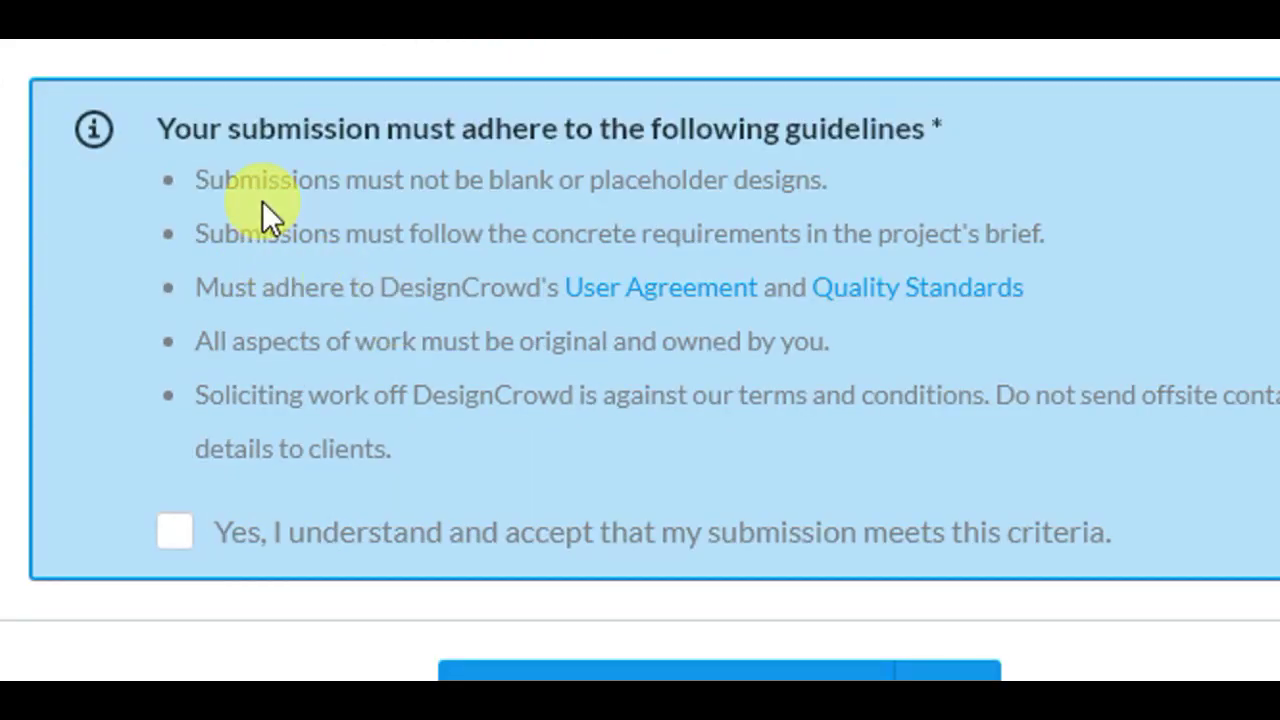
scroll(471, 608, "down", 1)
scroll(366, 114, "up", 1)
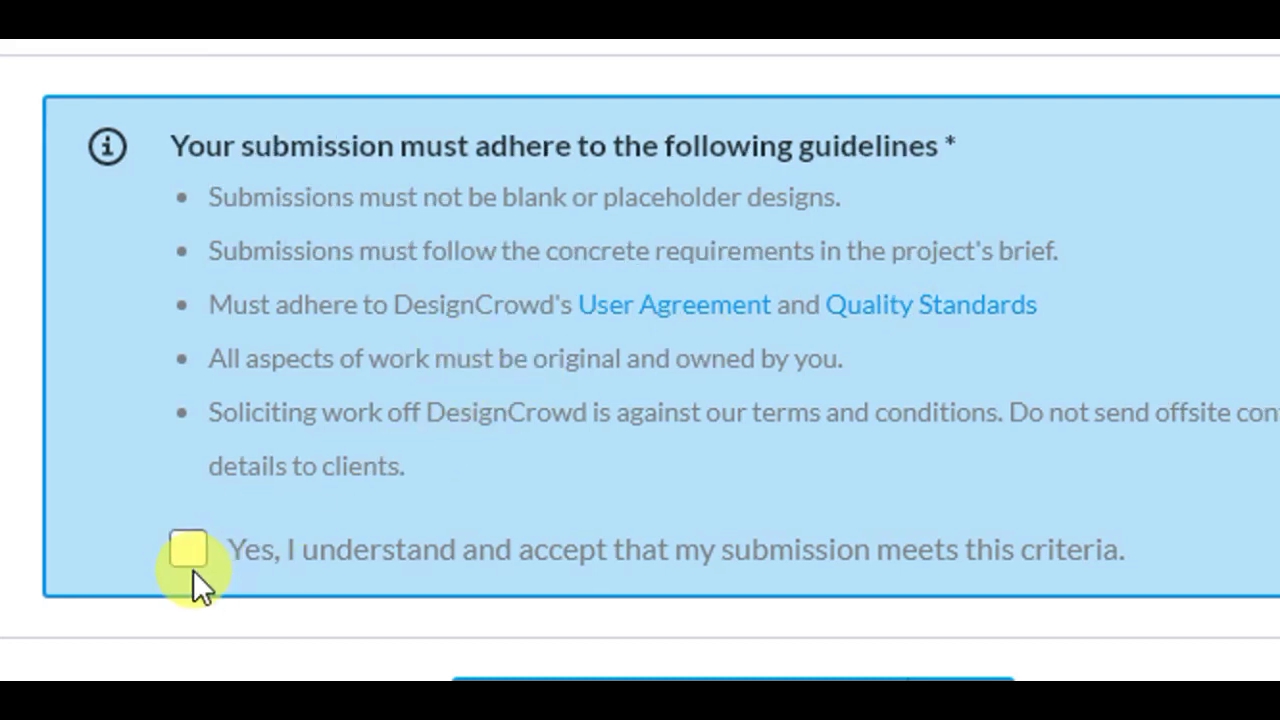
scroll(277, 563, "down", 1)
left_click(208, 490)
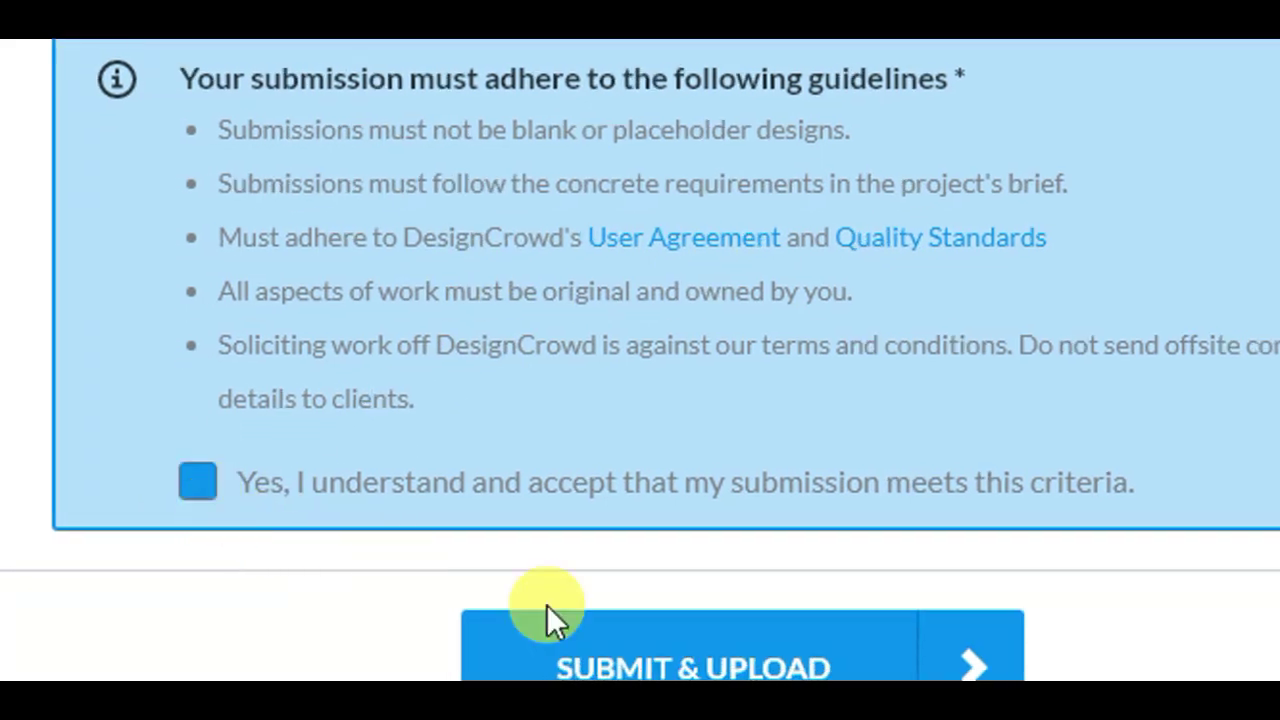
scroll(549, 614, "down", 1)
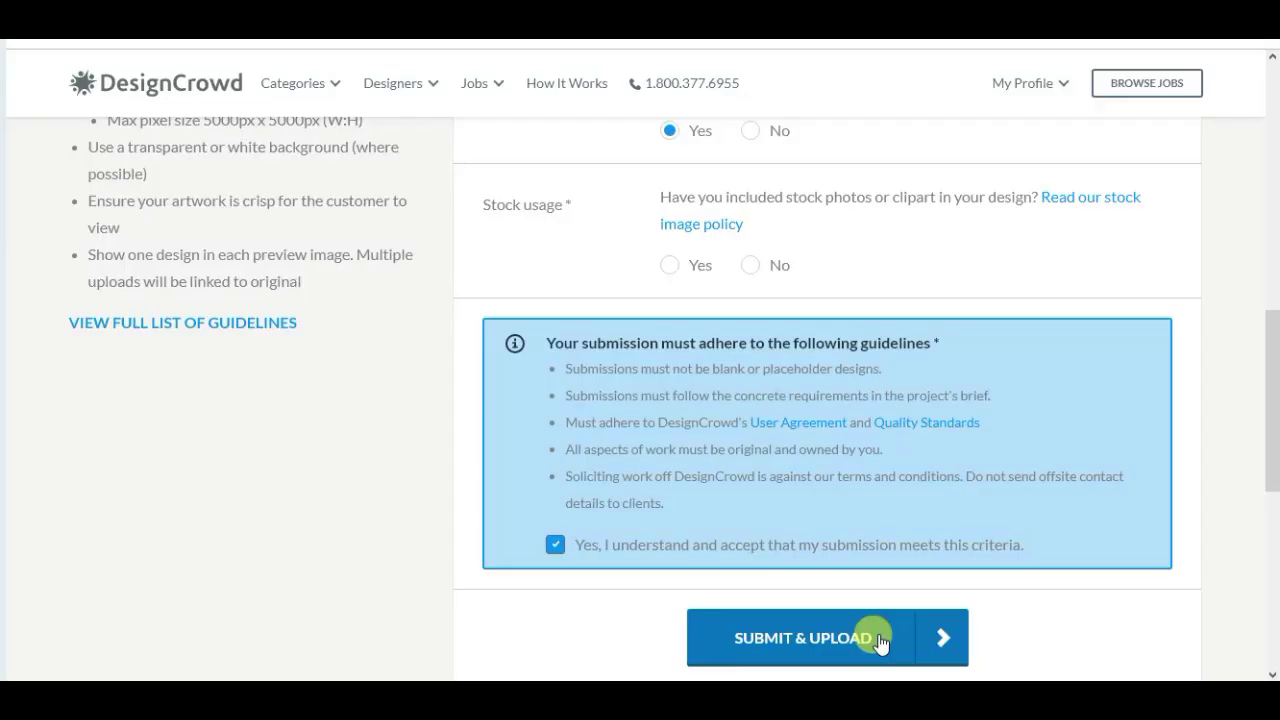
left_click_drag(1268, 452, 1266, 177)
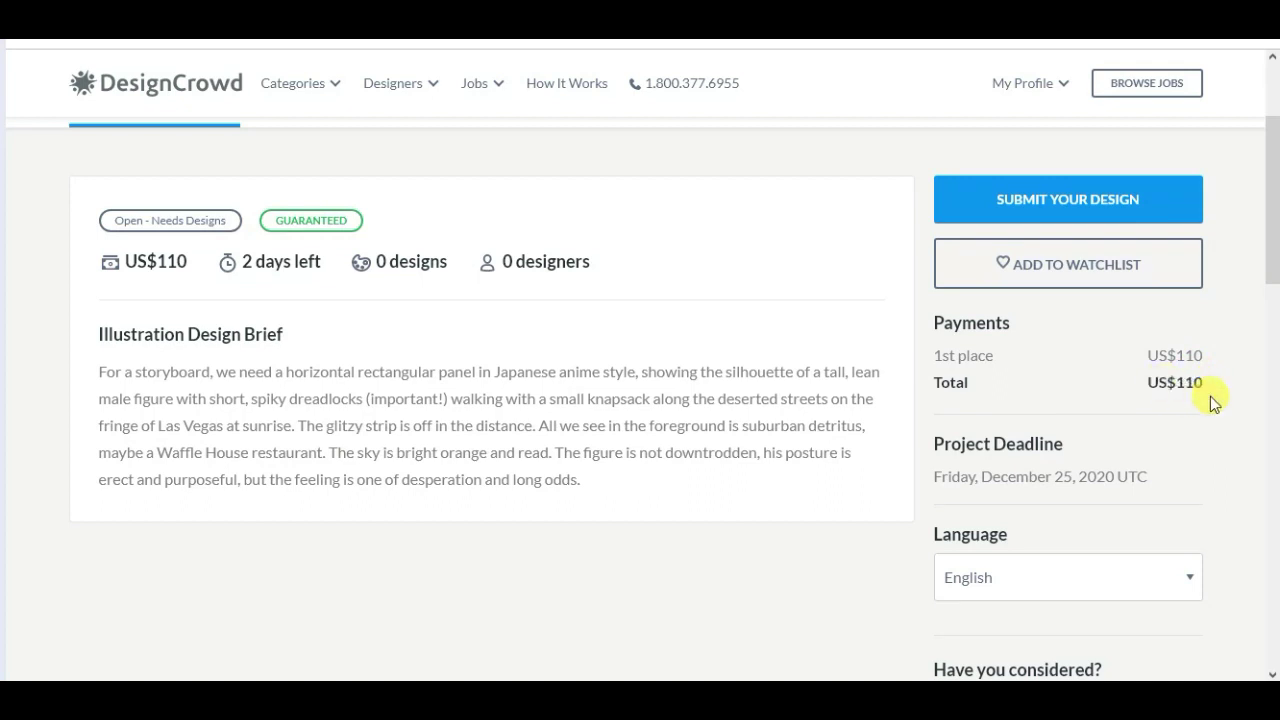
Step: Add the Las Vegas illustration job to the watchlist and bring up the My Profile dropdown
left_click(1078, 278)
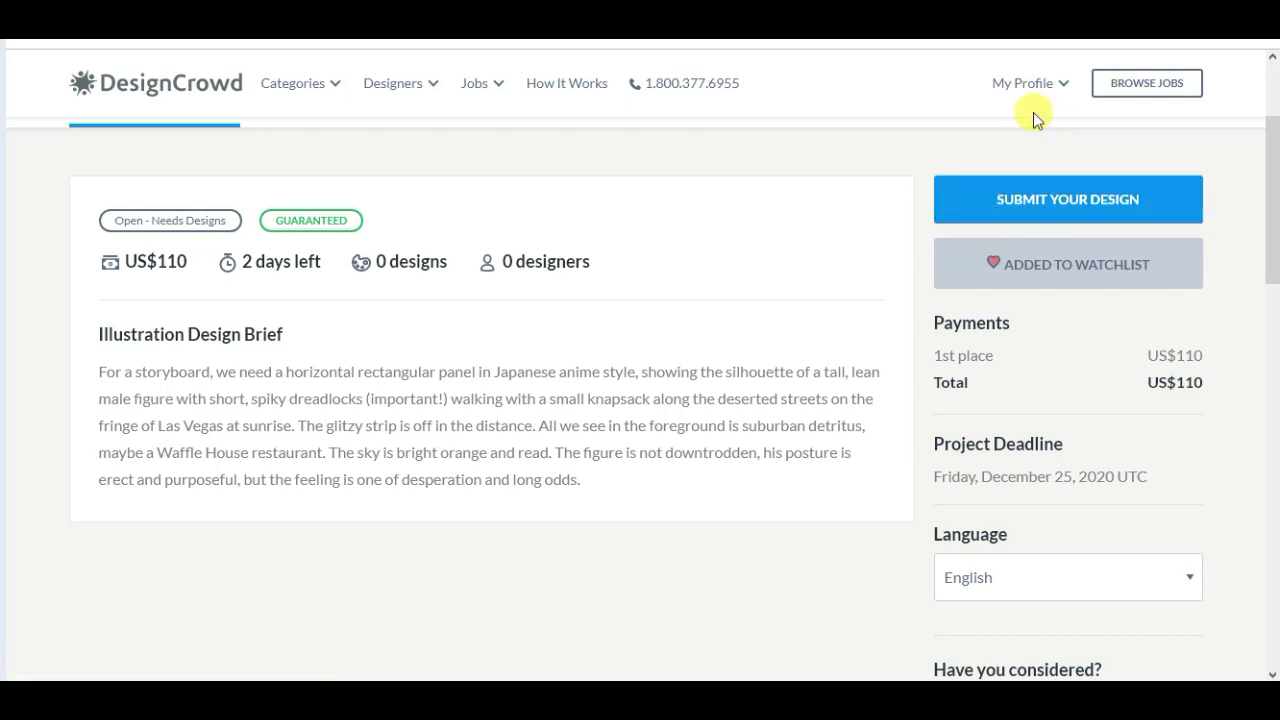
mouse_move(1040, 92)
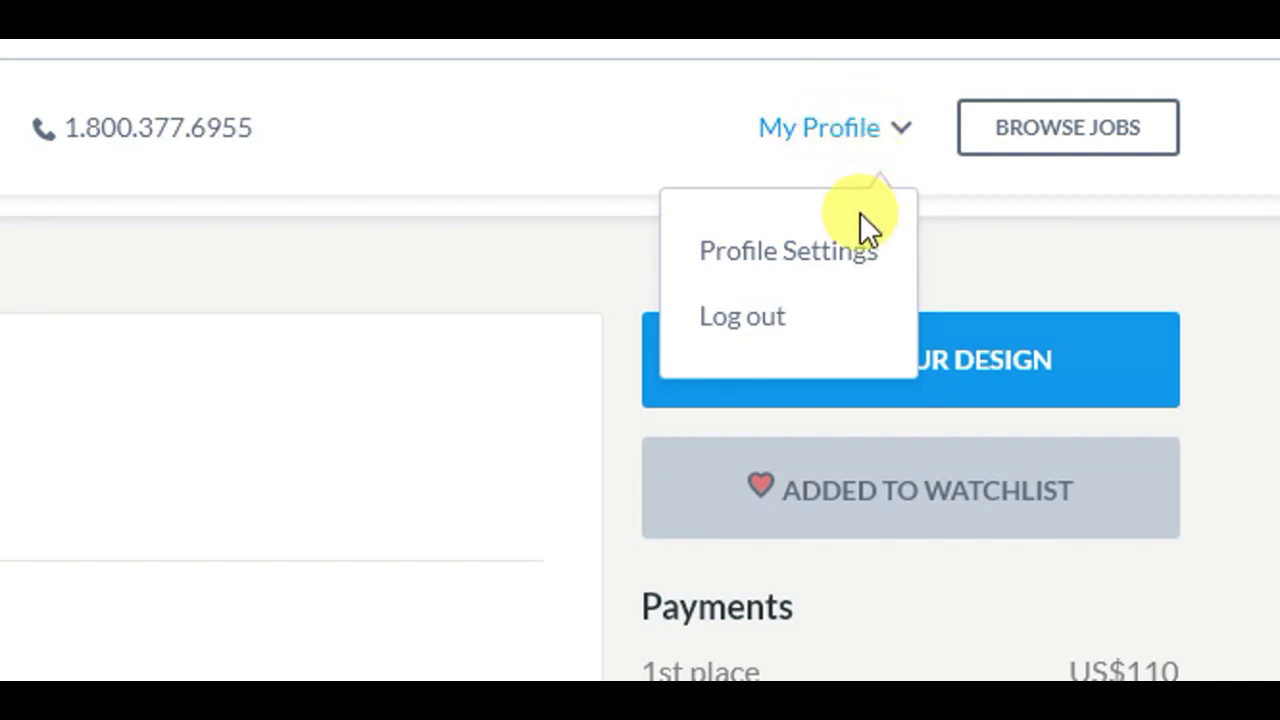
Step: Open Profile Settings and scroll through the My Account sign-in e-mail, first name and phone details
left_click(800, 262)
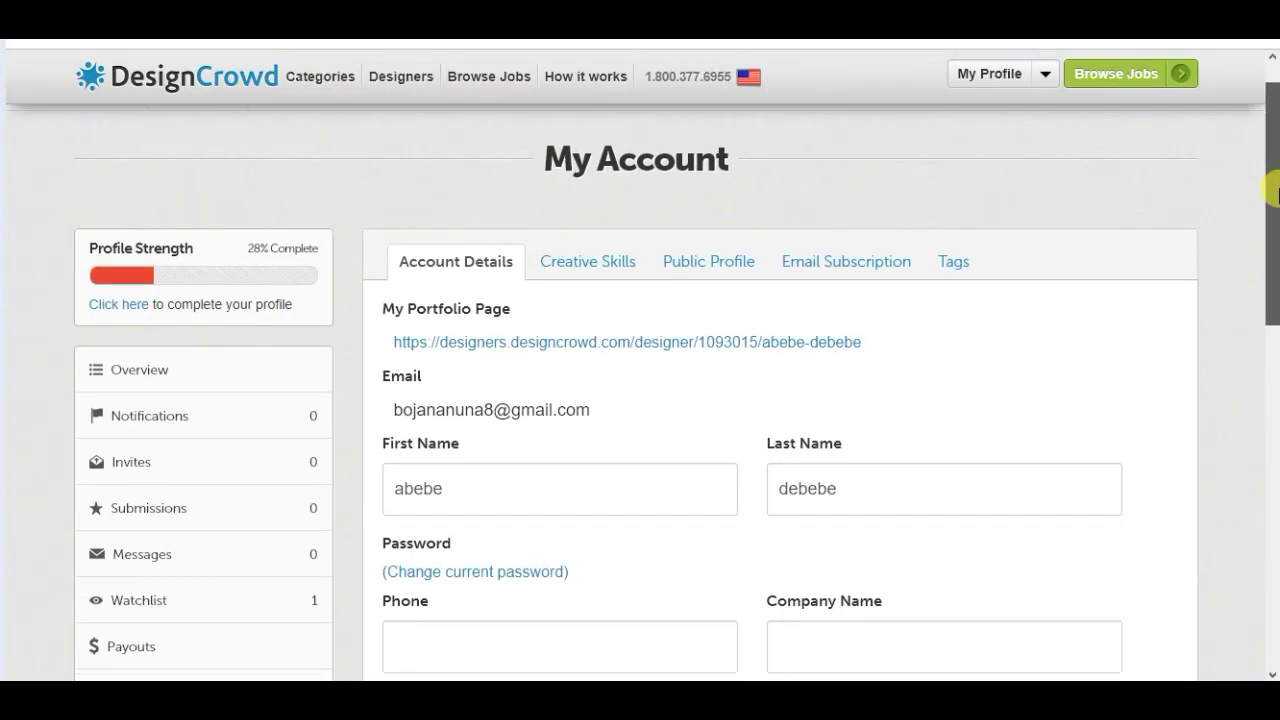
left_click_drag(1275, 193, 1275, 253)
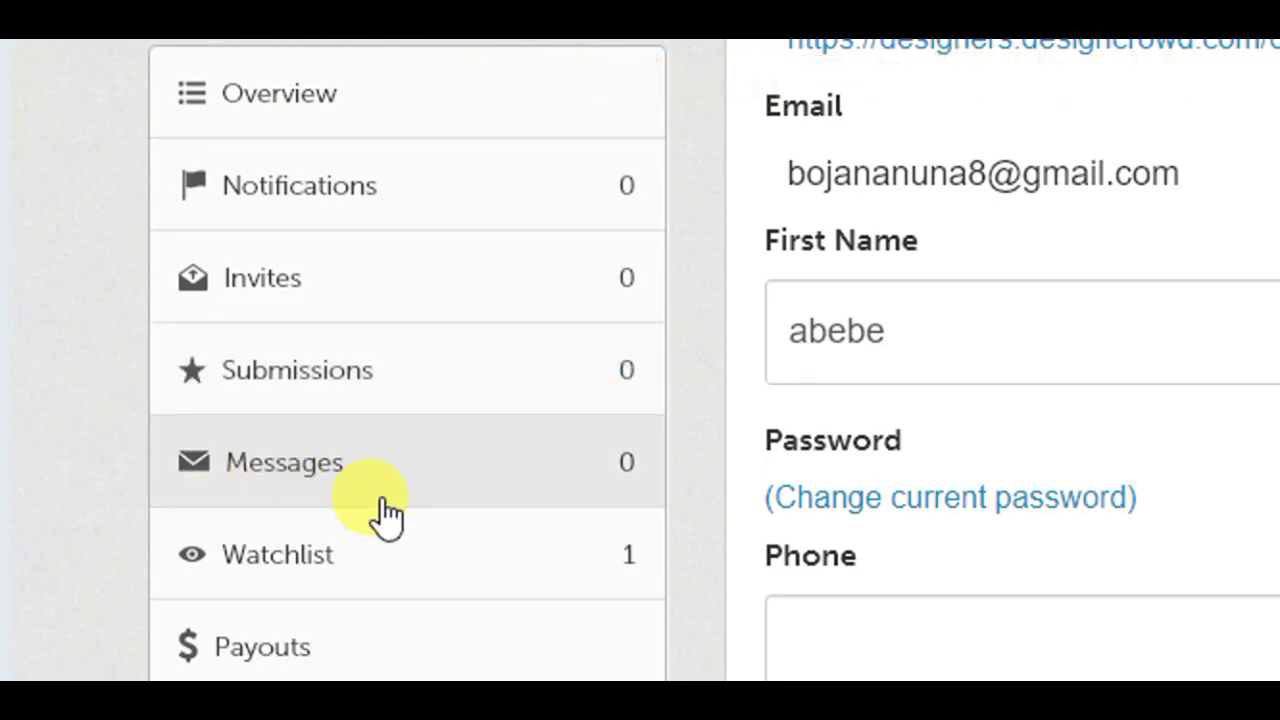
scroll(449, 626, "down", 2)
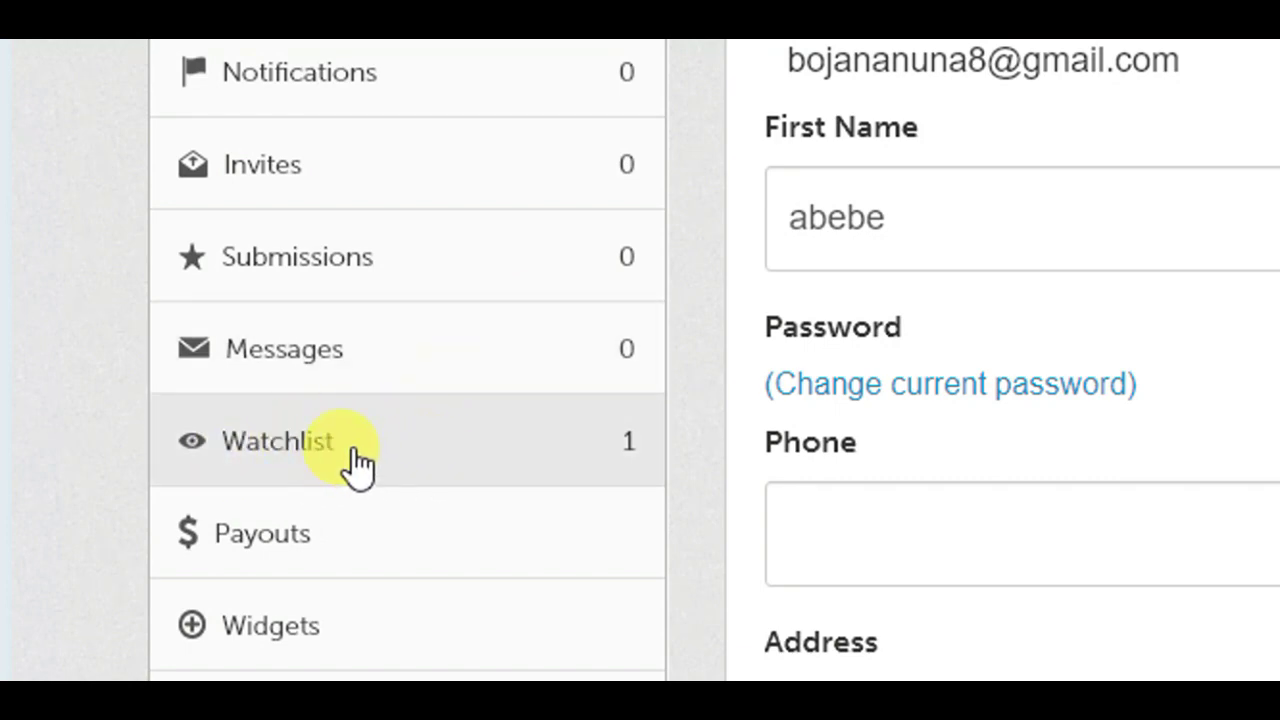
Step: Open the watchlist and check the Las Vegas job's 26 Dec 2020 deadline and Open status
left_click(356, 447)
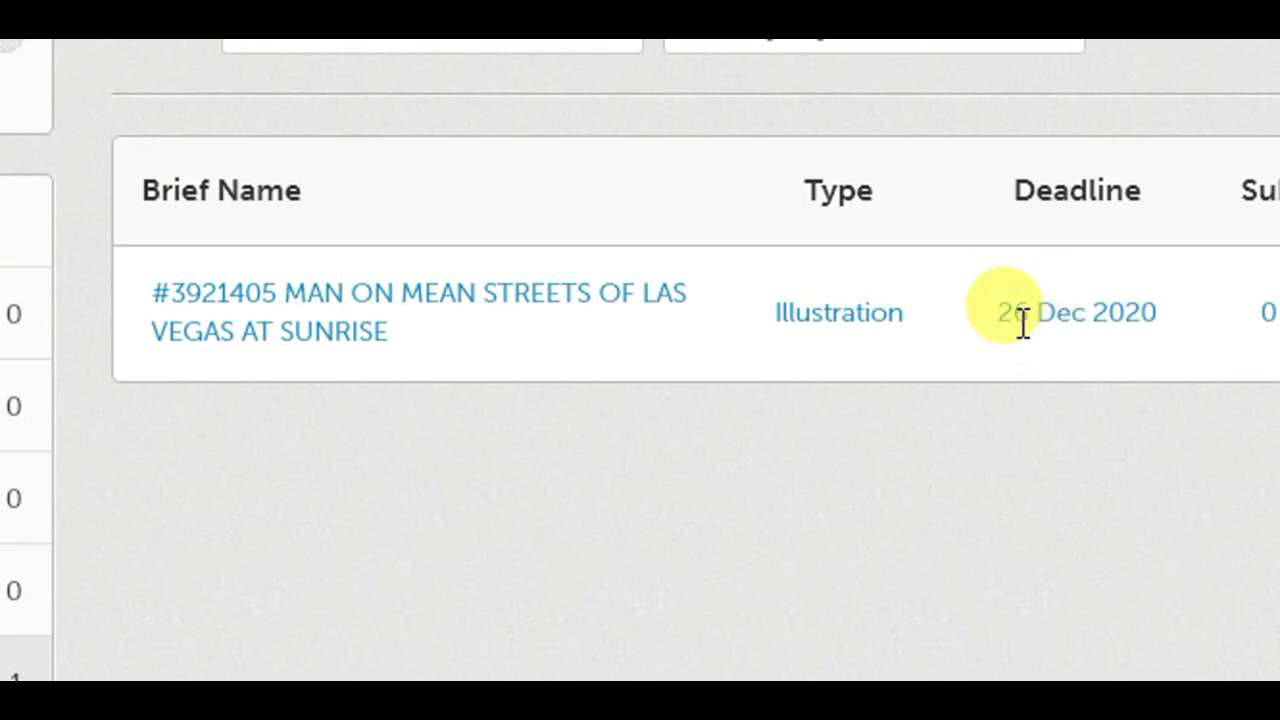
left_click_drag(1003, 315, 1092, 323)
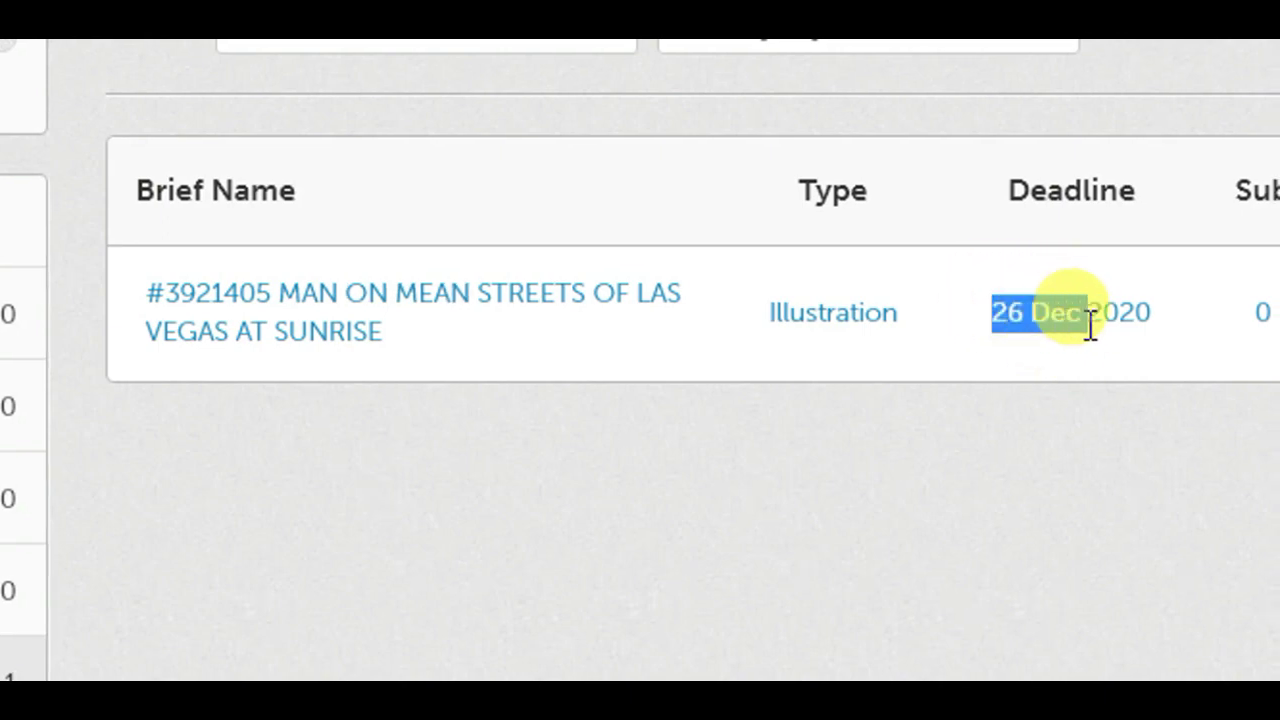
left_click(1090, 320)
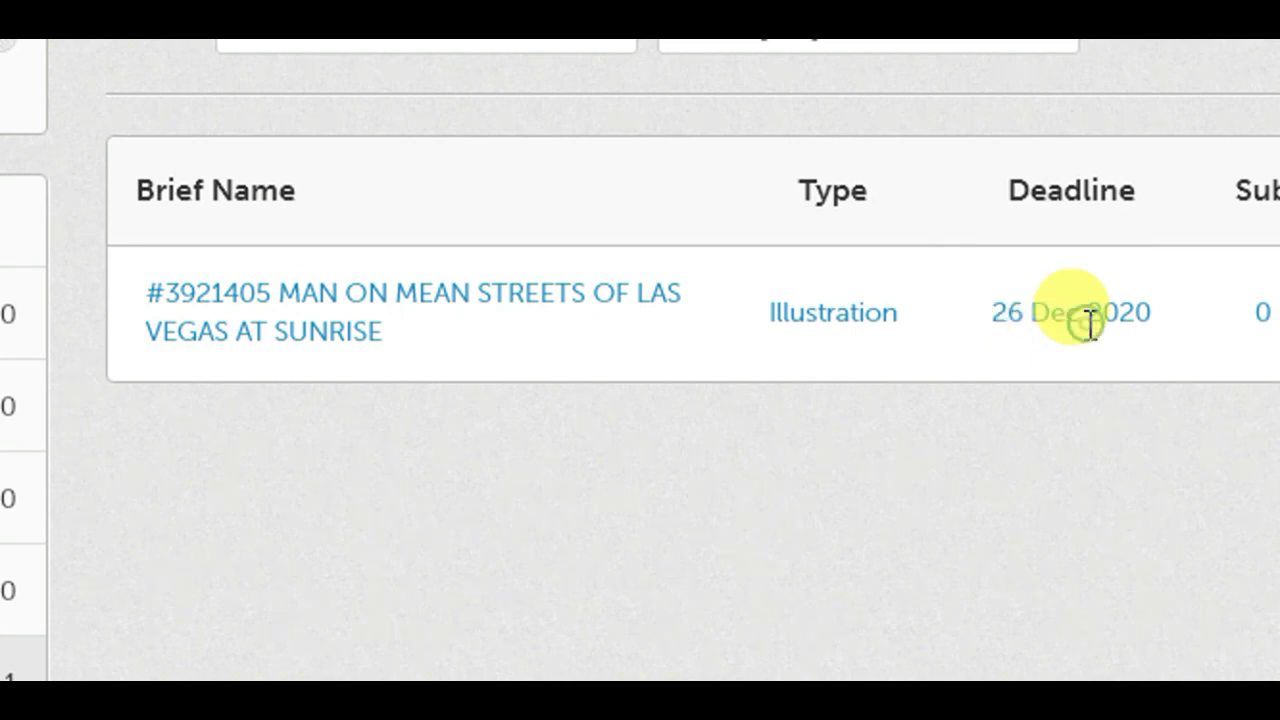
double_click(1005, 315)
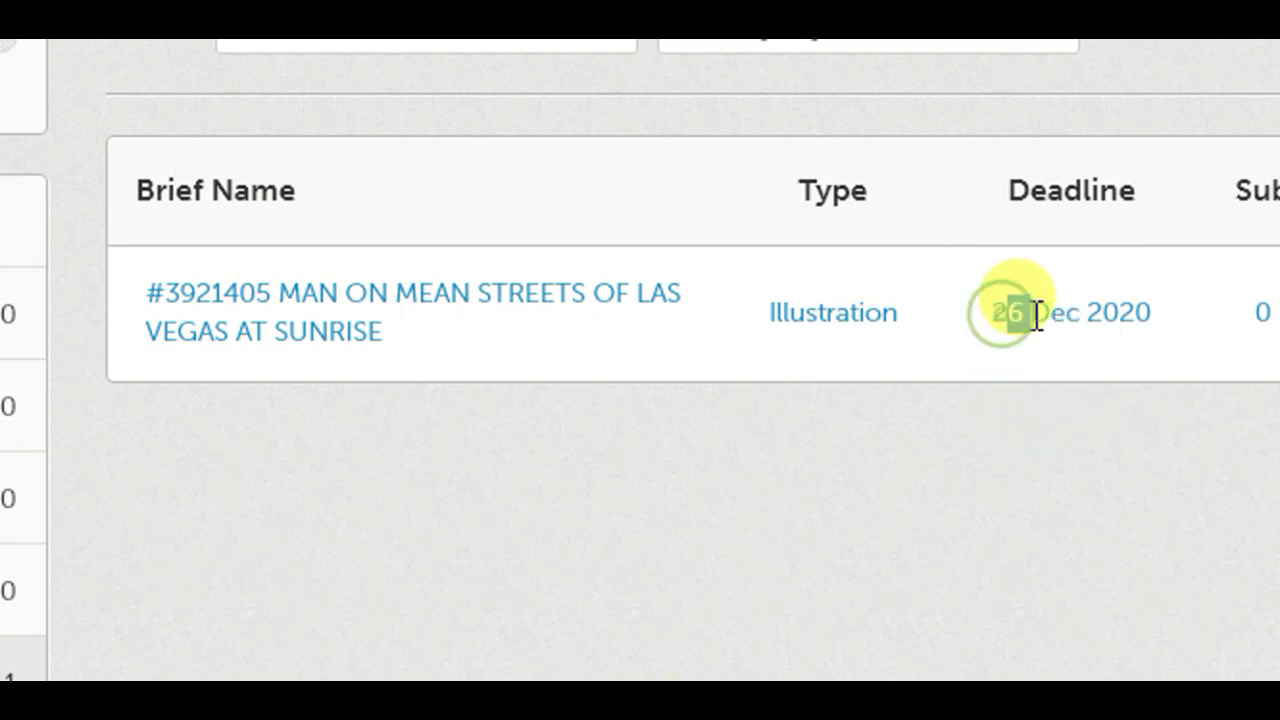
left_click(1034, 314)
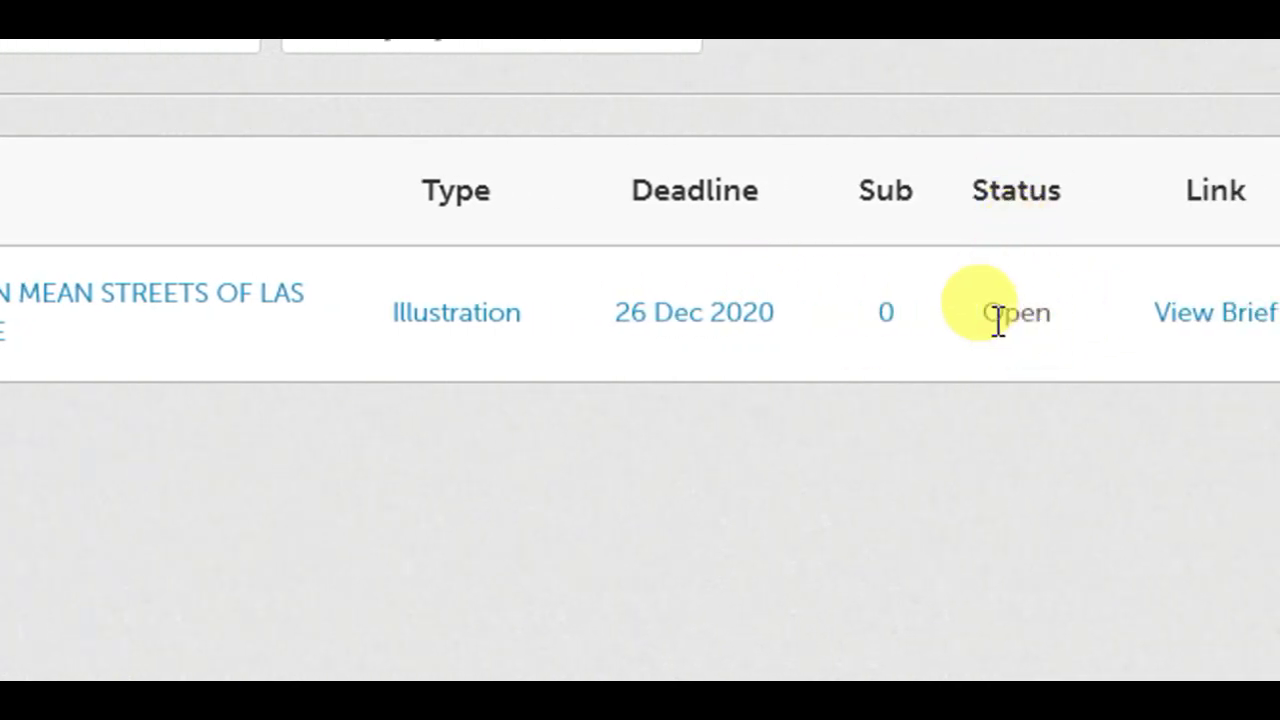
double_click(1040, 315)
left_click(910, 312)
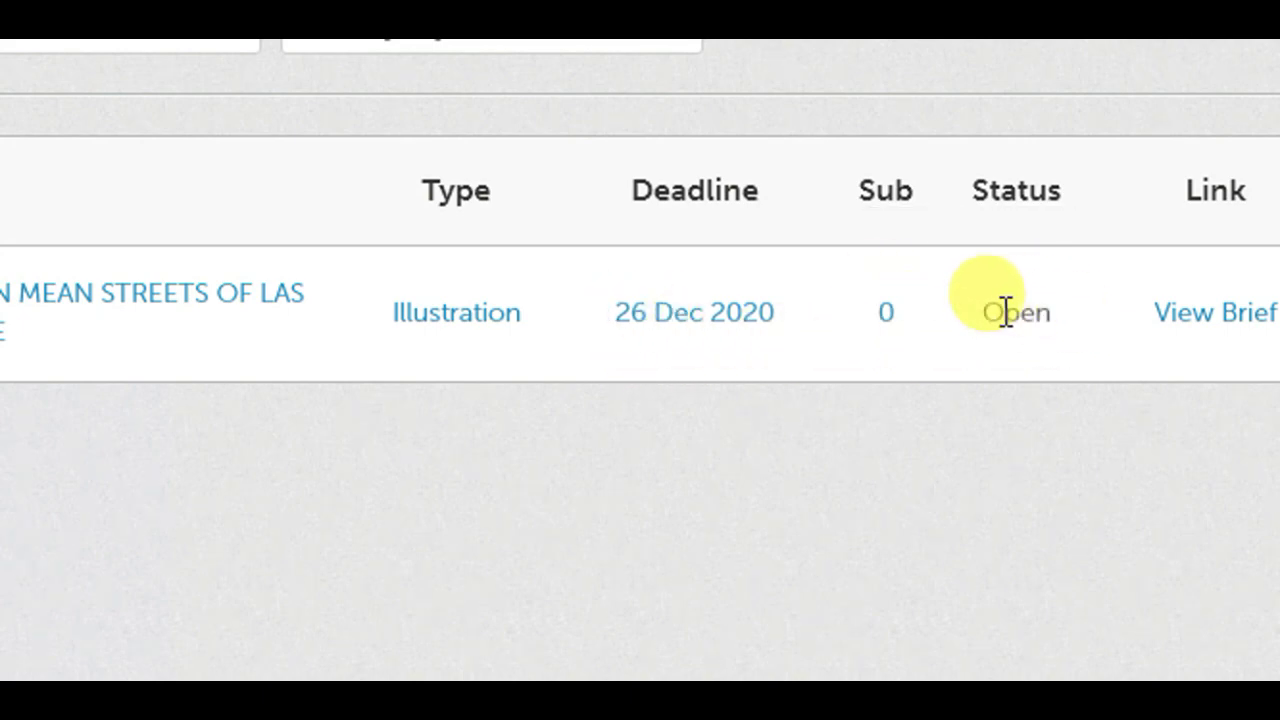
left_click_drag(992, 312, 1058, 314)
left_click(1058, 314)
Step: Clear the Open status highlight, then expand Payouts in the account sidebar
left_click_drag(1005, 312, 1065, 316)
left_click(1065, 316)
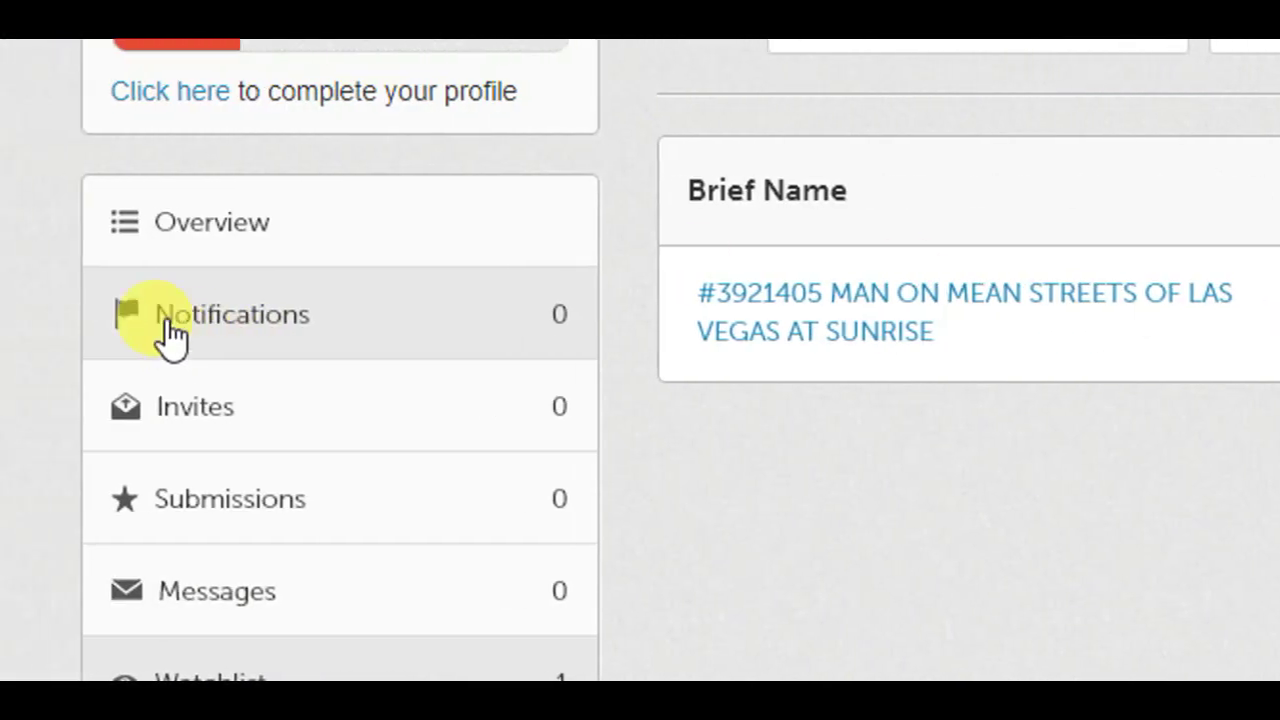
scroll(192, 318, "down", 4)
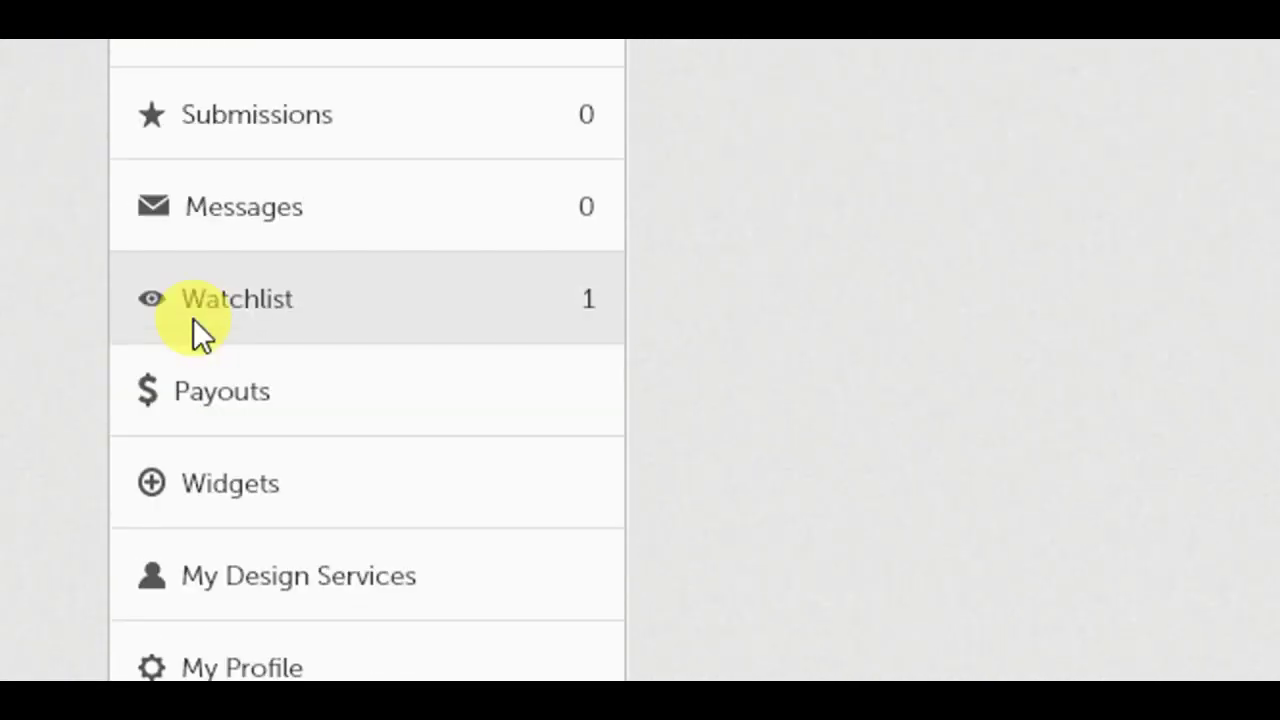
scroll(206, 406, "up", 4)
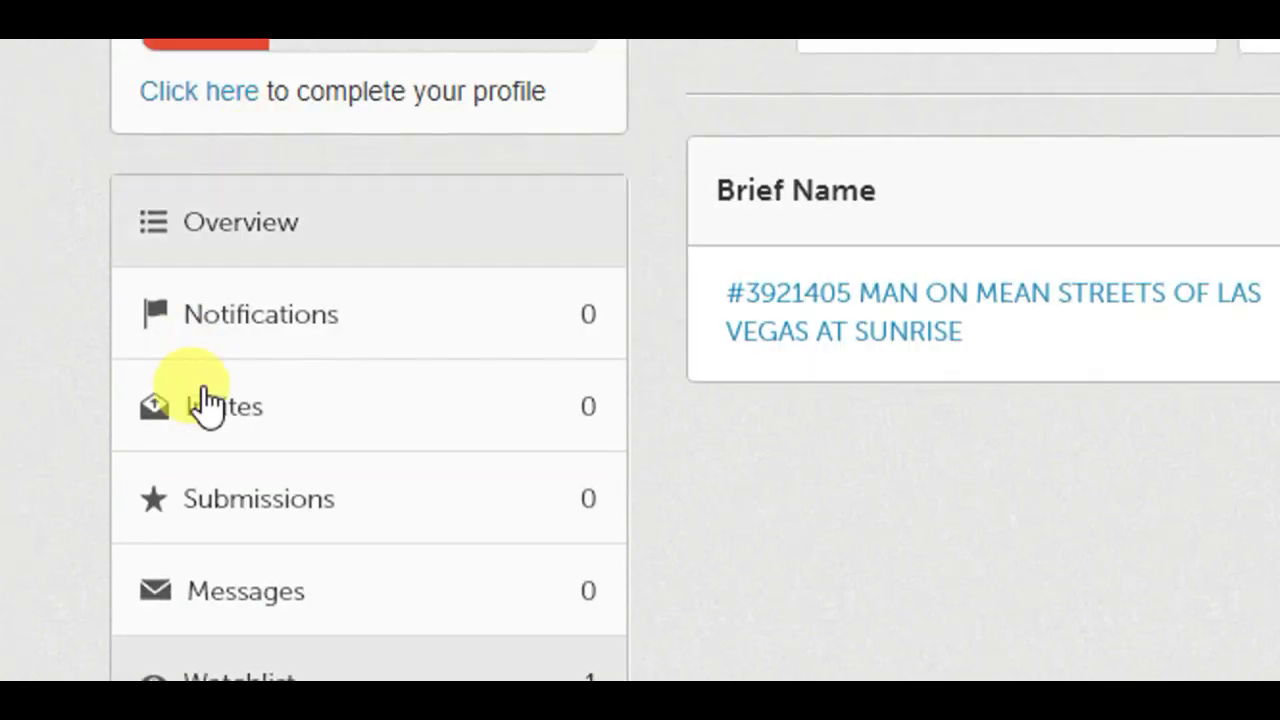
scroll(206, 620, "down", 2)
scroll(196, 660, "down", 3)
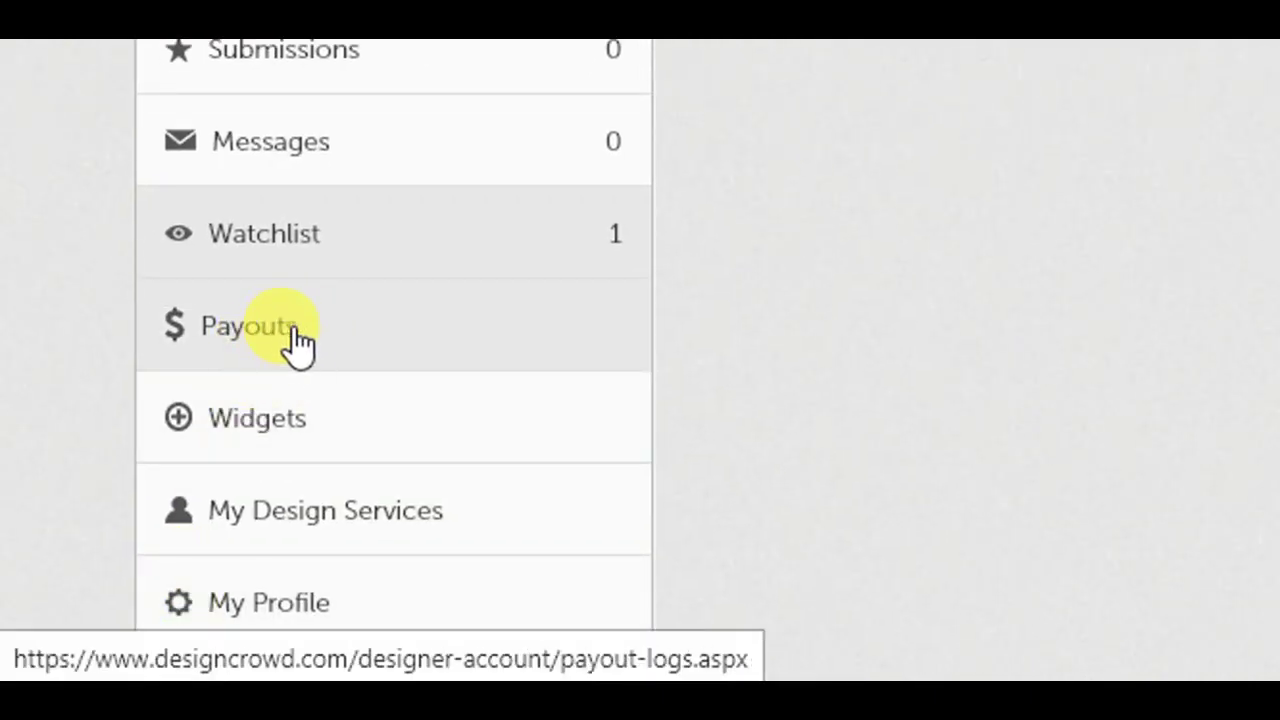
left_click(300, 350)
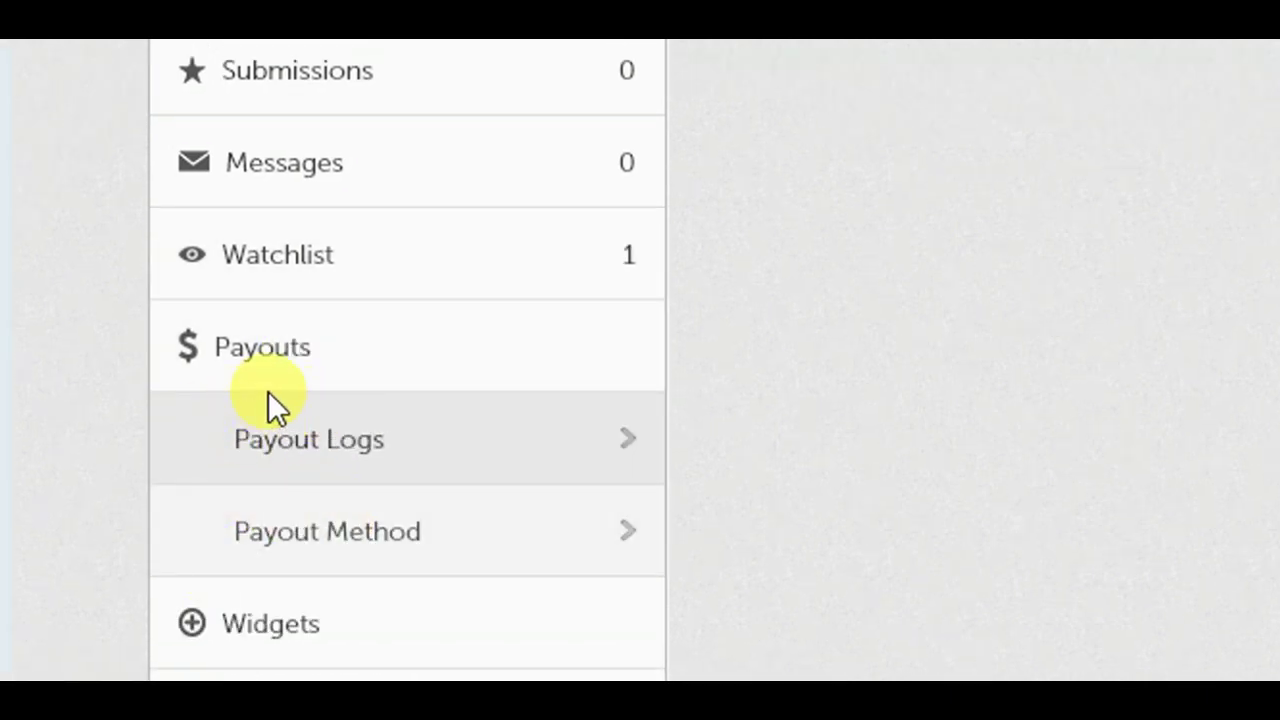
left_click(418, 560)
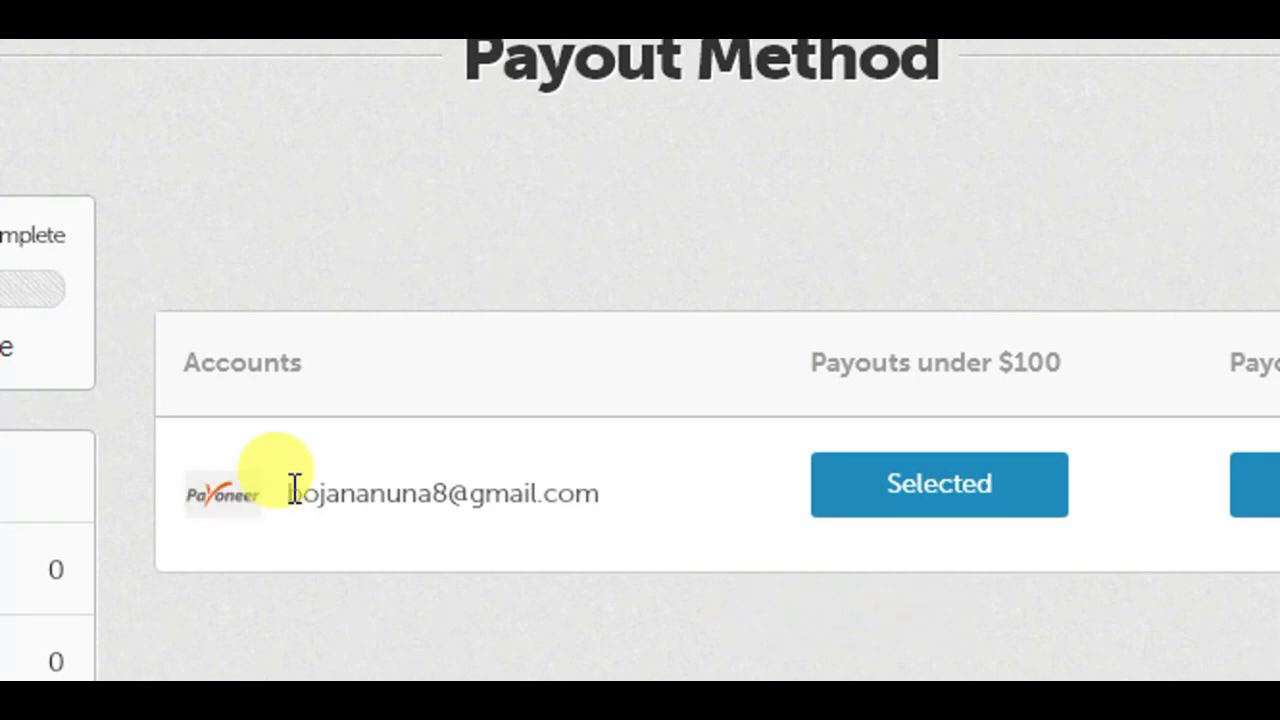
left_click_drag(290, 492, 600, 496)
left_click(600, 496)
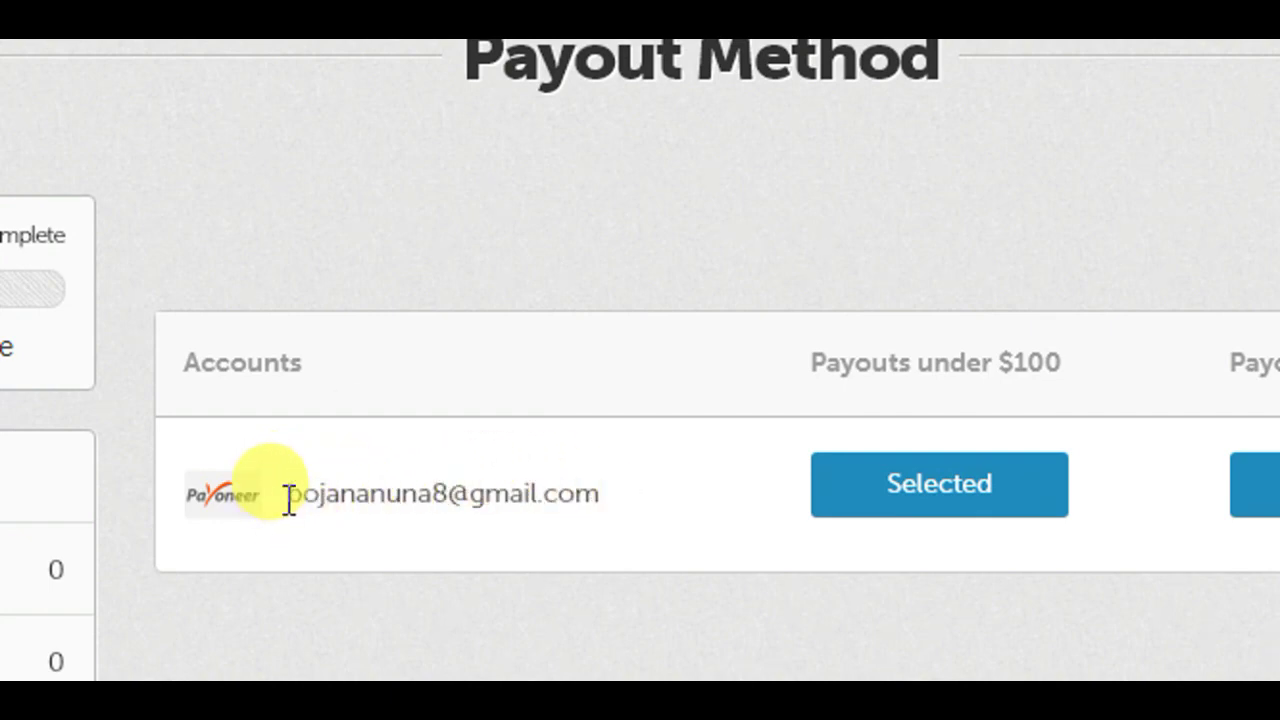
left_click_drag(296, 494, 623, 504)
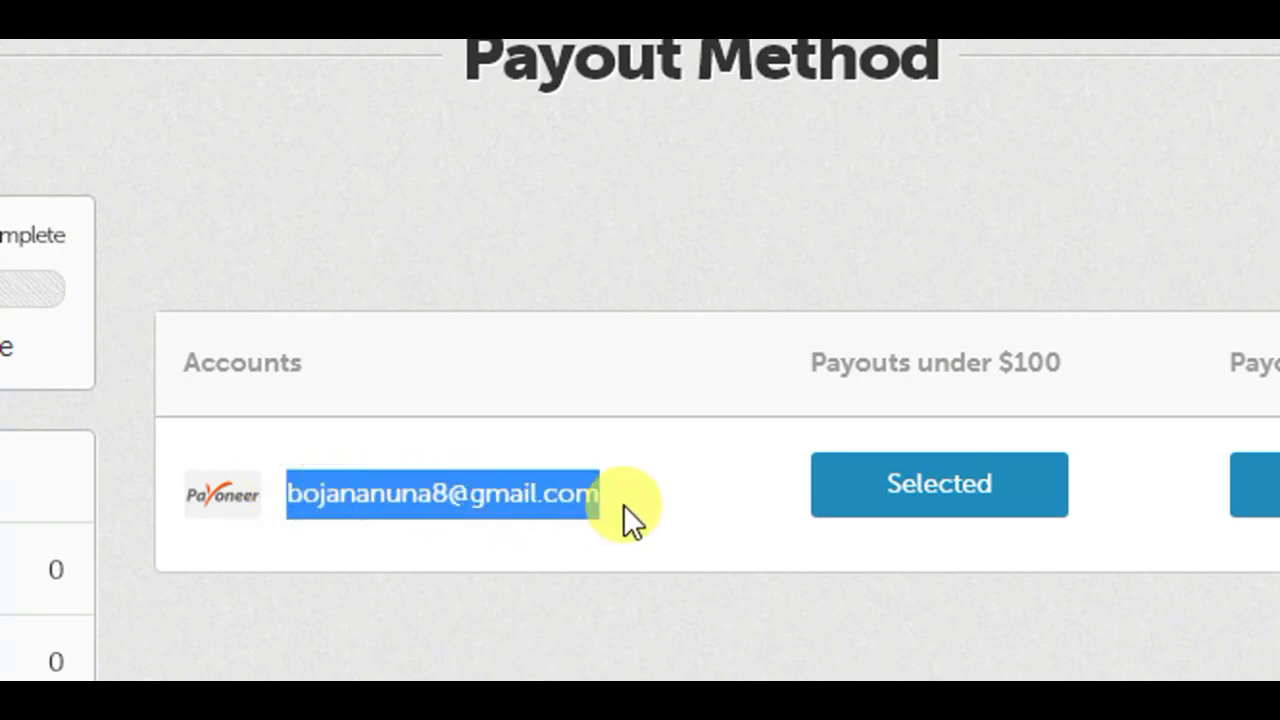
left_click(623, 504)
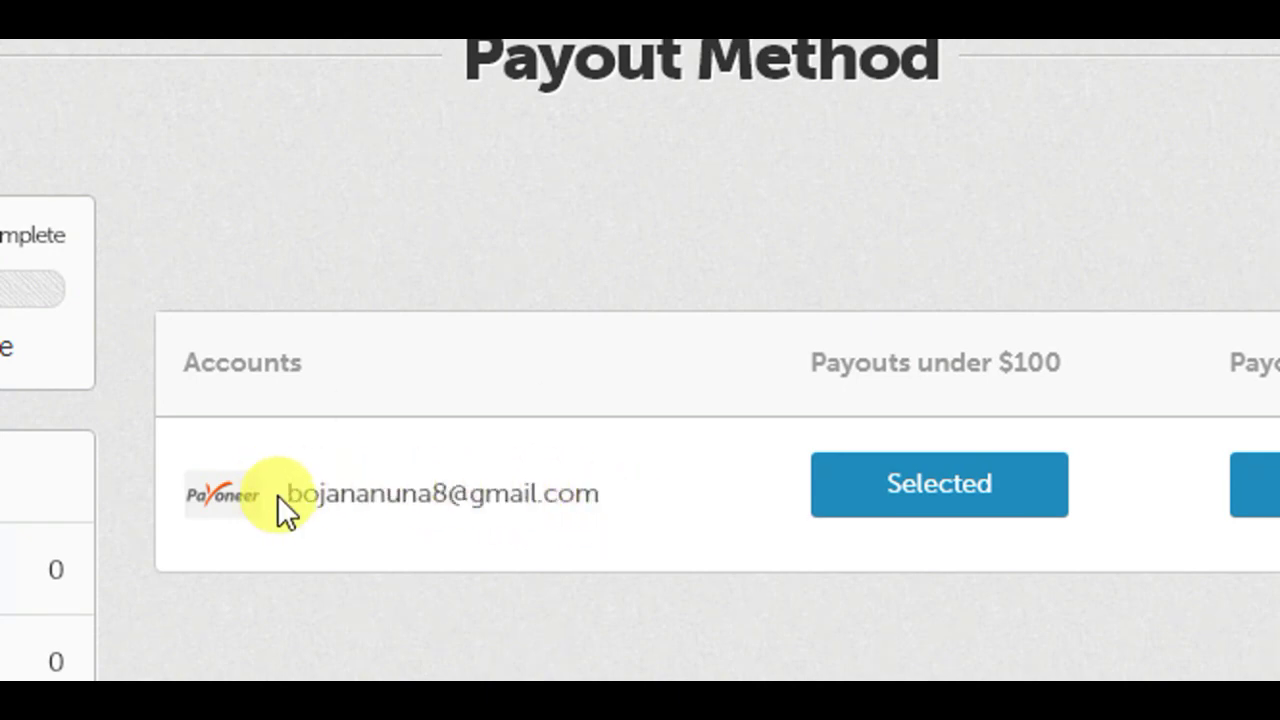
left_click_drag(290, 496, 491, 486)
left_click(500, 491)
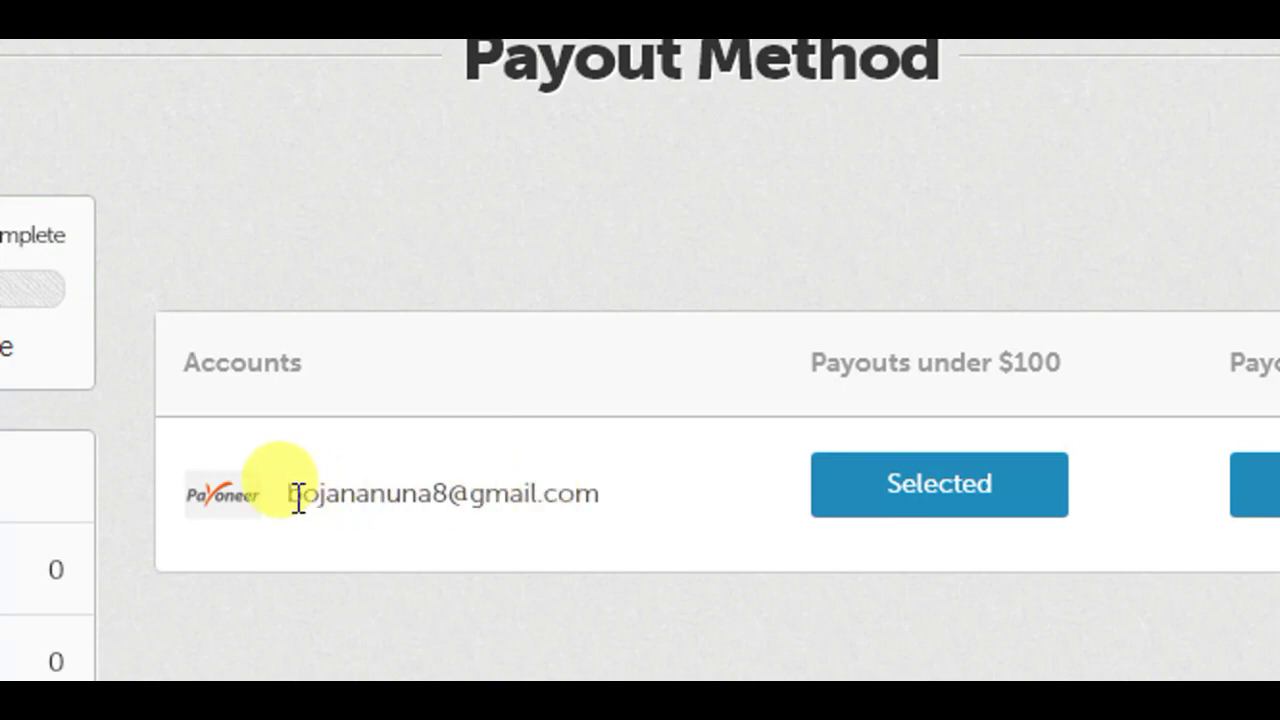
left_click_drag(294, 497, 603, 500)
key("ctrl+c")
left_click(603, 500)
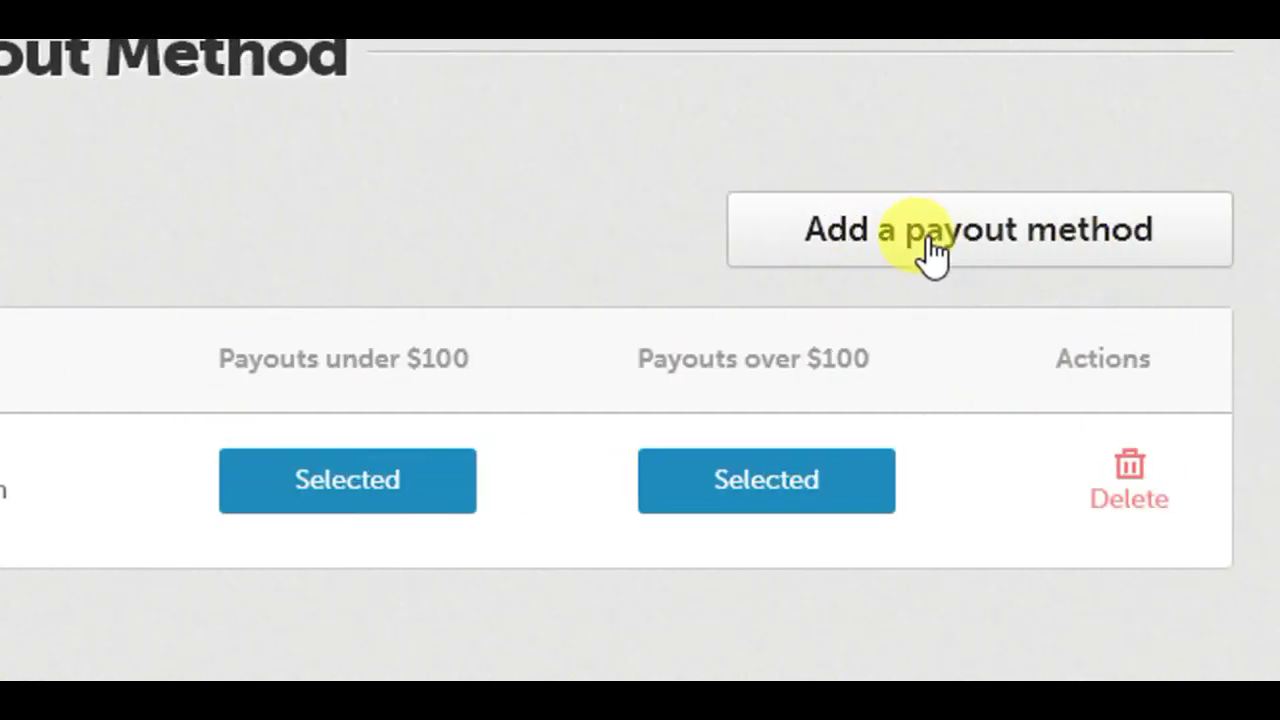
Step: Add a PayPal payout account with the pasted account e-mail for payouts under and over $100
left_click(927, 235)
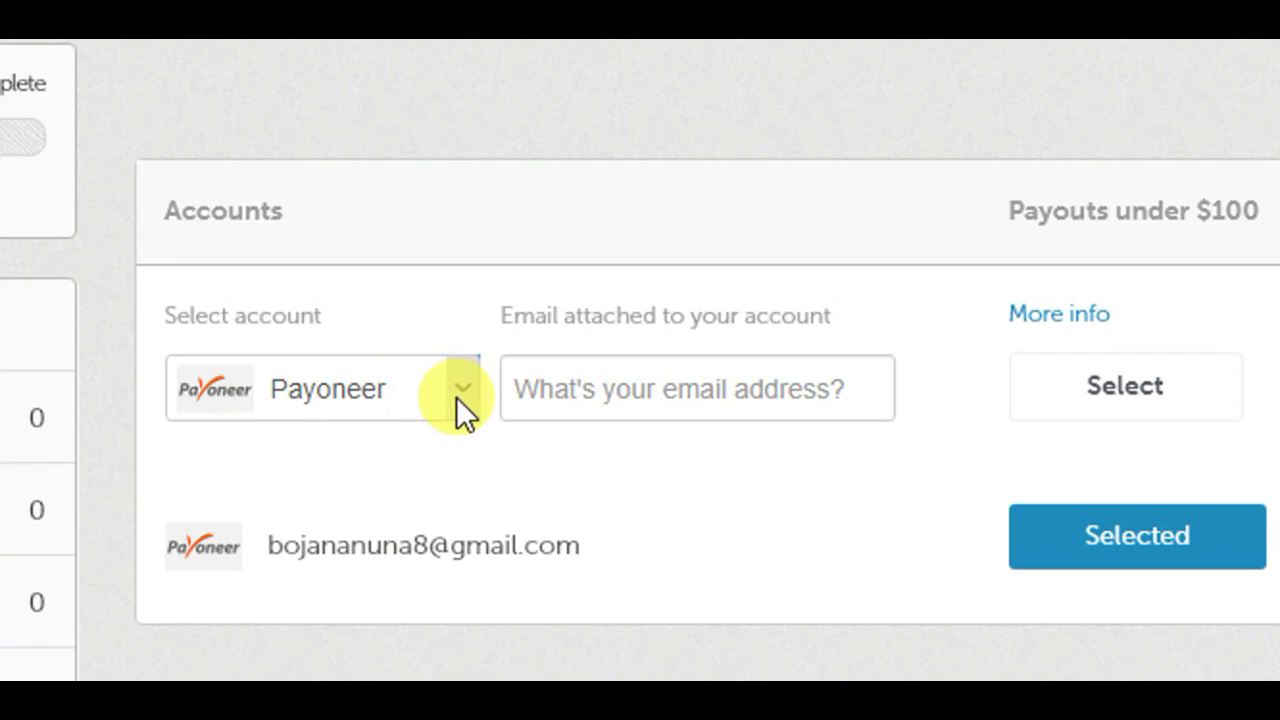
left_click(456, 397)
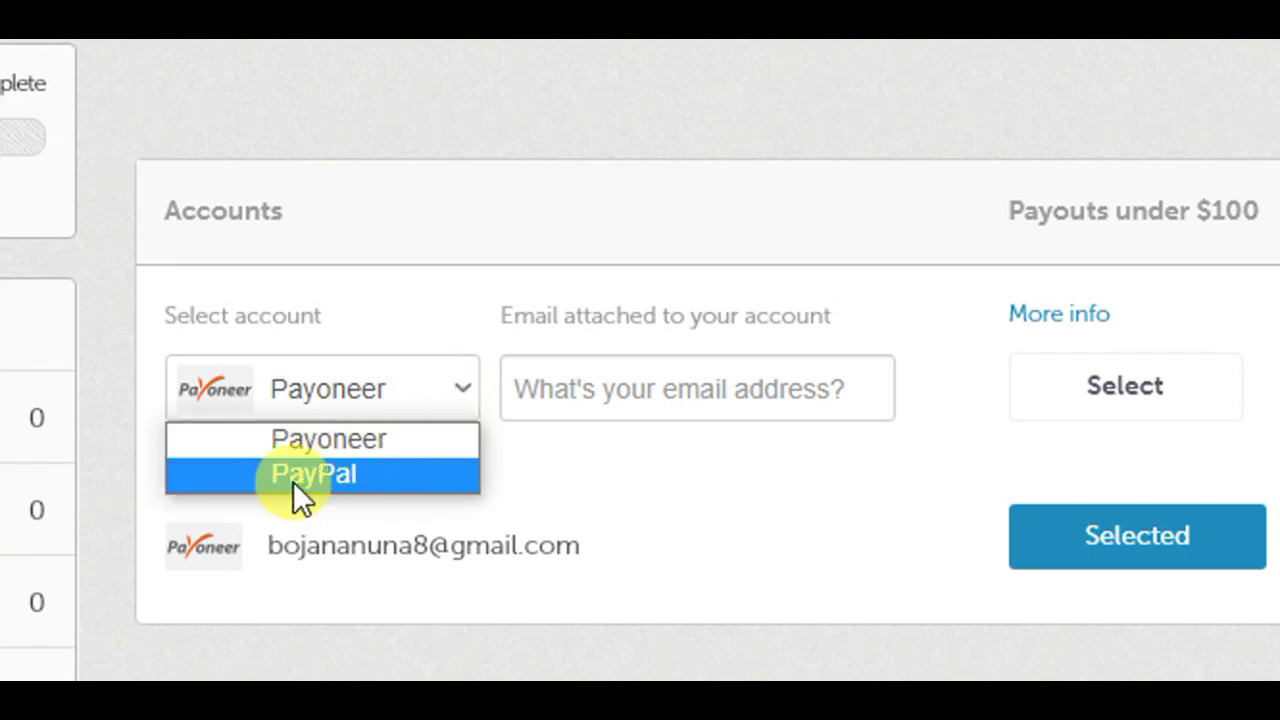
left_click(333, 473)
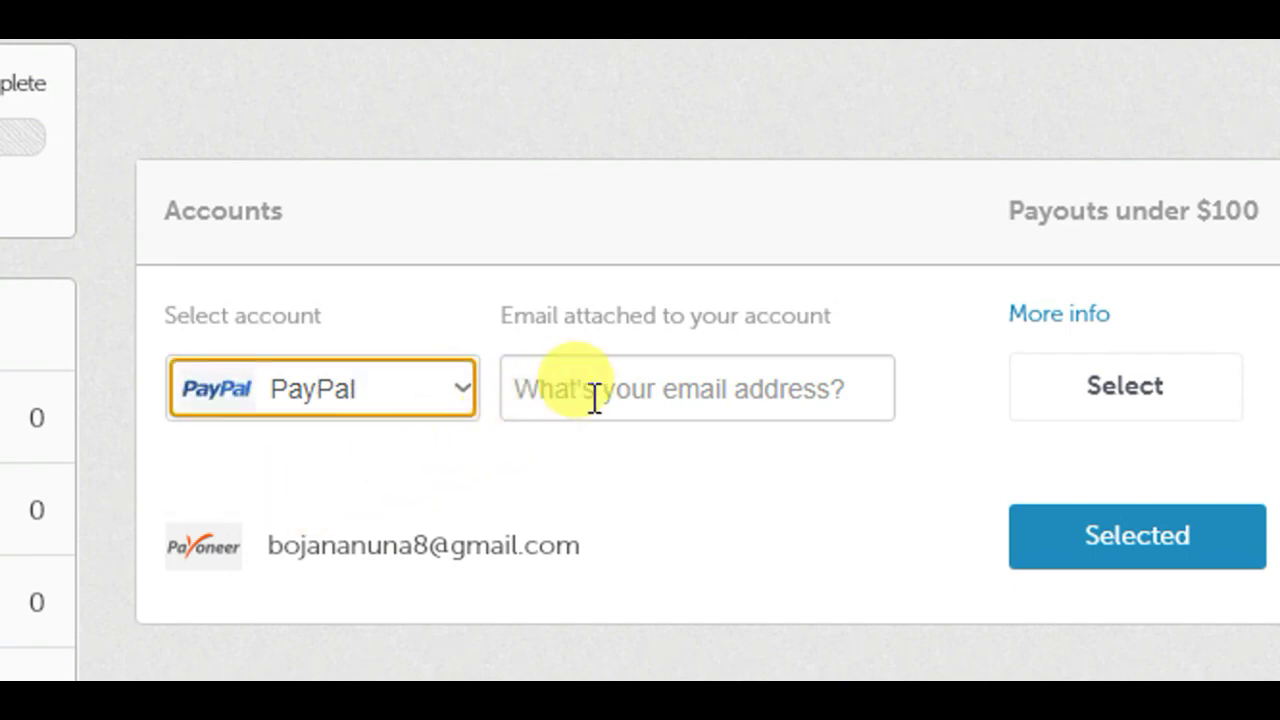
left_click(626, 390)
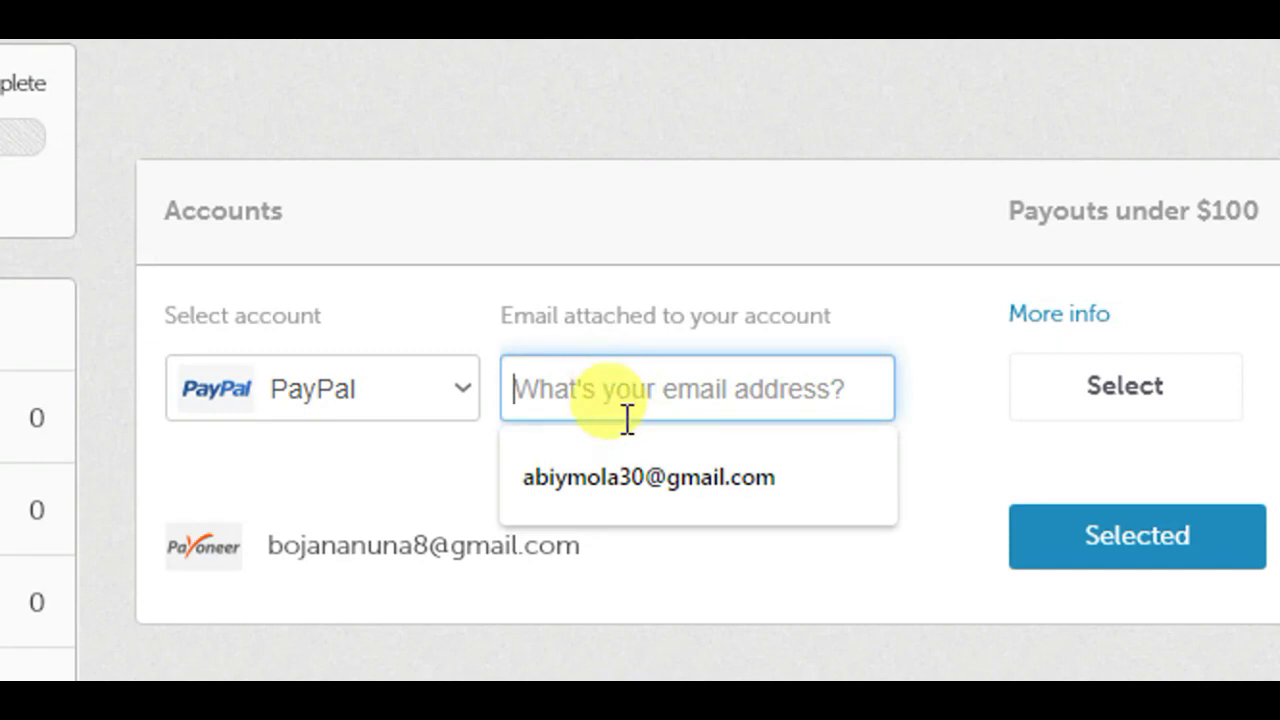
key("ctrl+v")
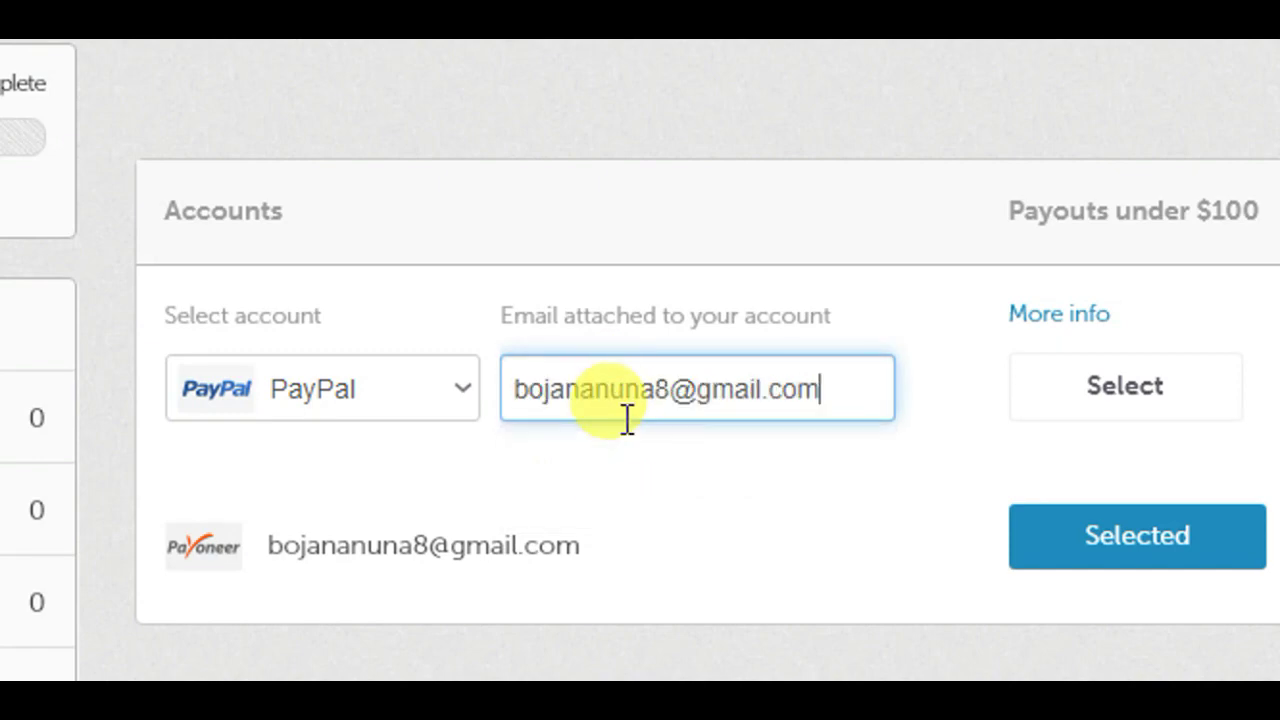
left_click(1013, 405)
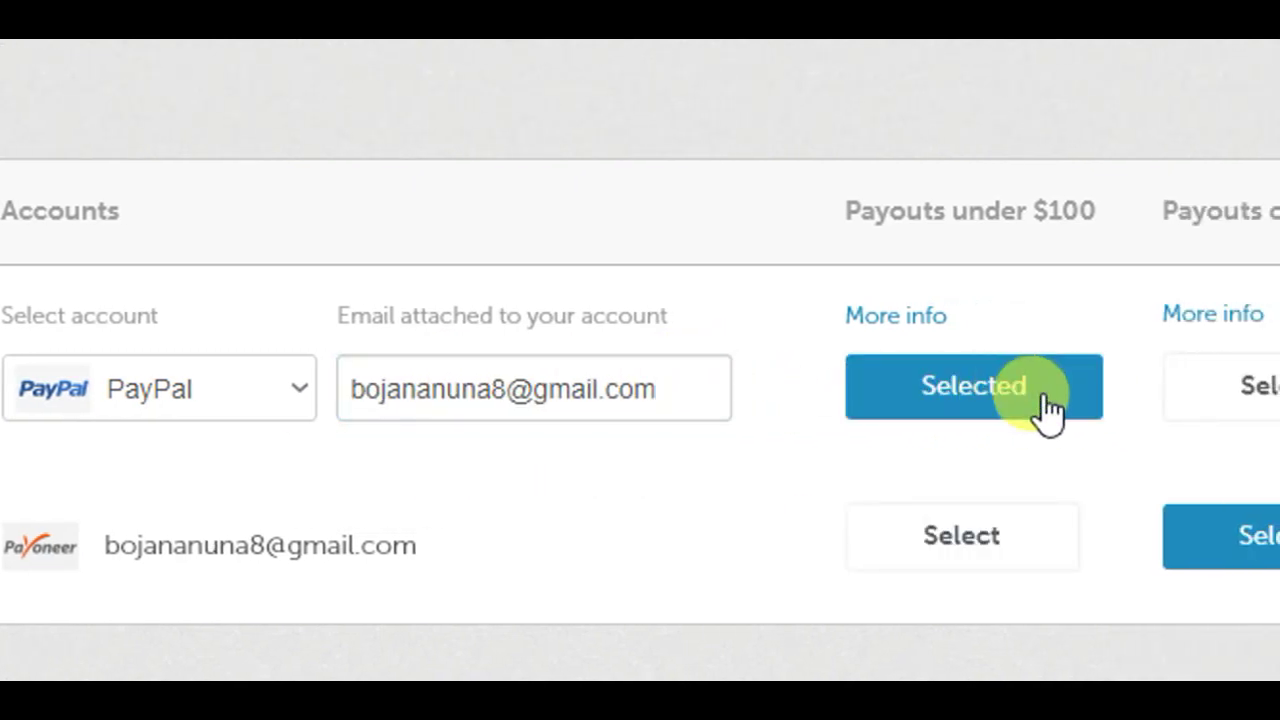
left_click(1091, 391)
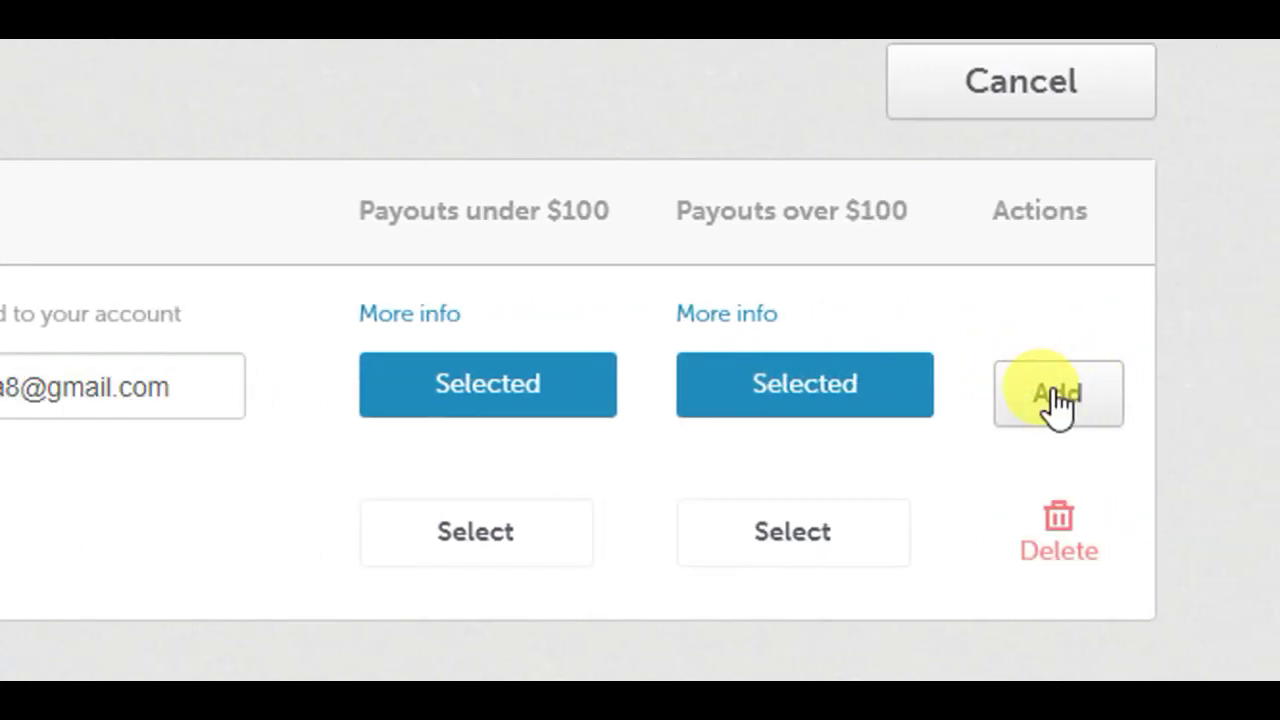
left_click(1052, 400)
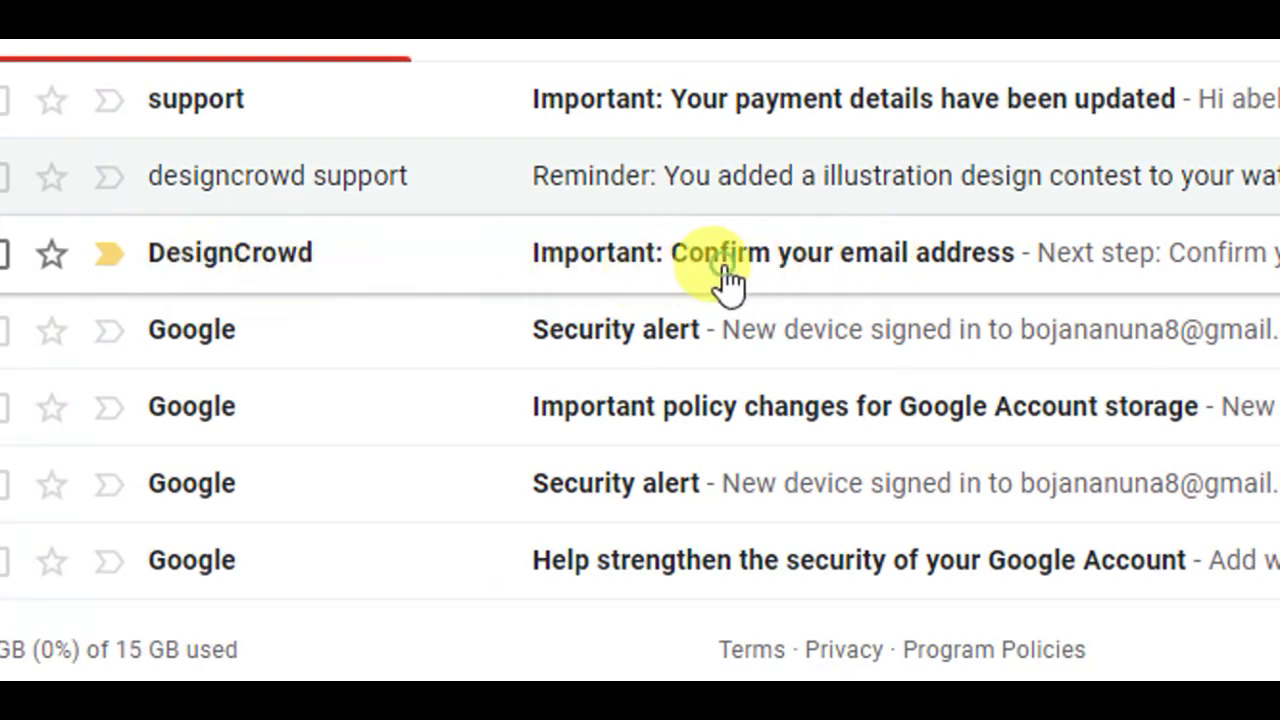
Step: Follow the 'Confirm your email address.' link in DesignCrowd's Gmail message to verify the email
scroll(193, 330, "down", 2)
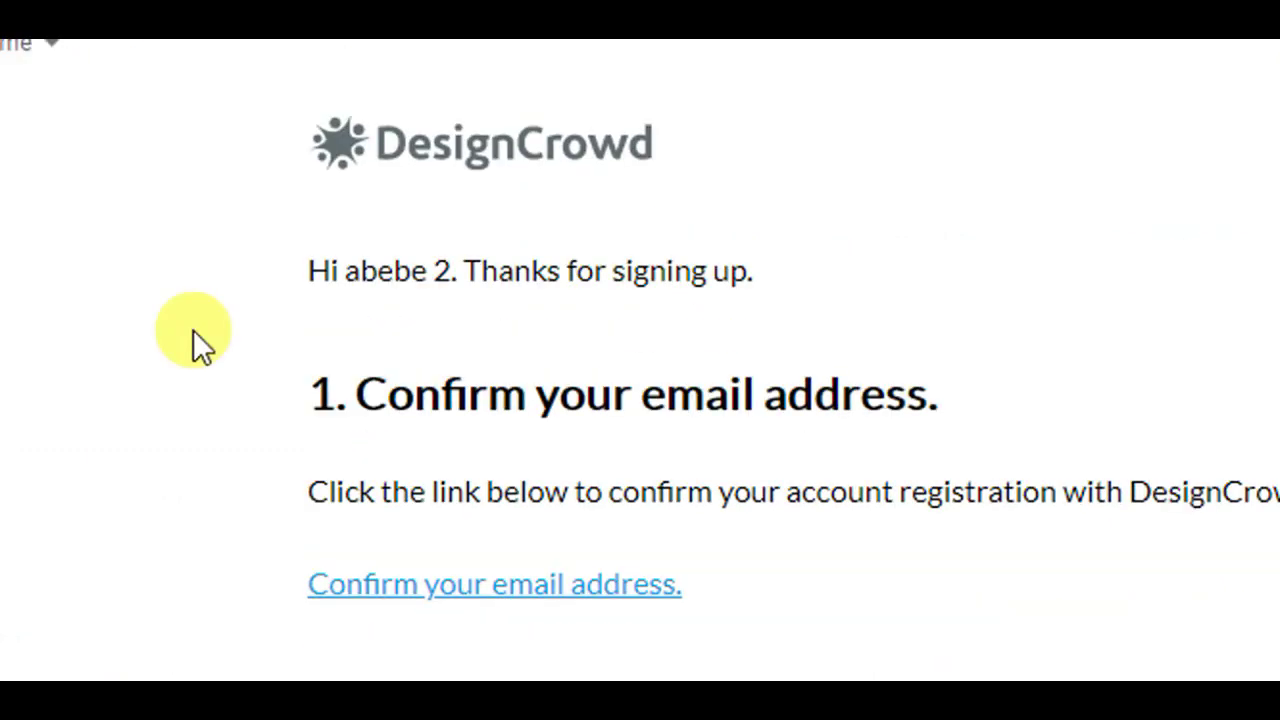
scroll(193, 330, "down", 1)
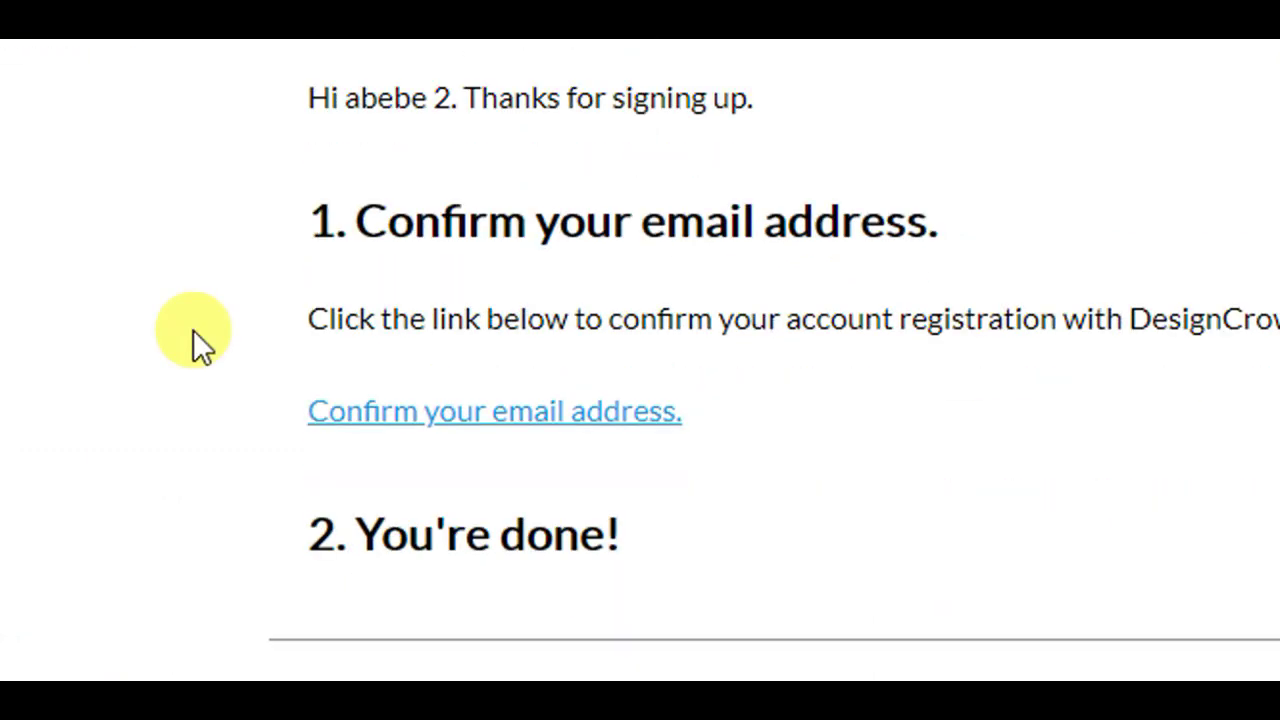
left_click(464, 405)
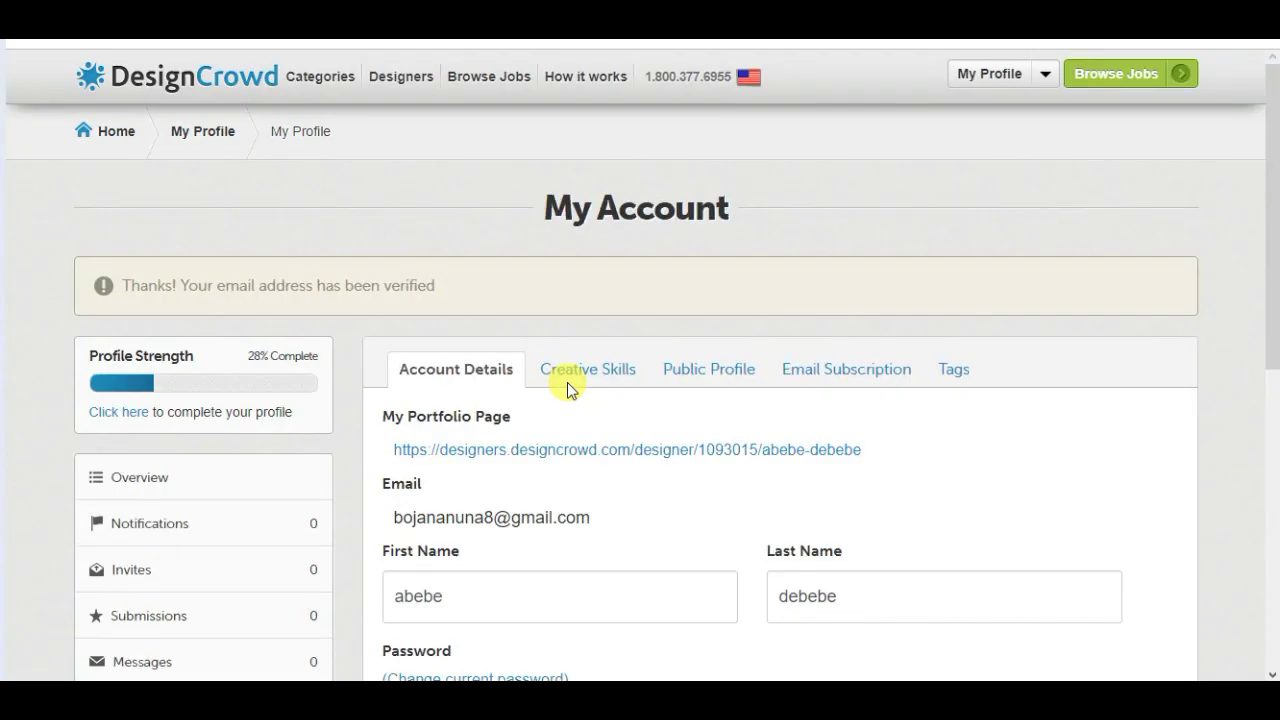
Step: Set Country to Ethiopia, Postcode to 1000, and City and State to 'adiss ababa'
left_click_drag(1275, 178, 1261, 450)
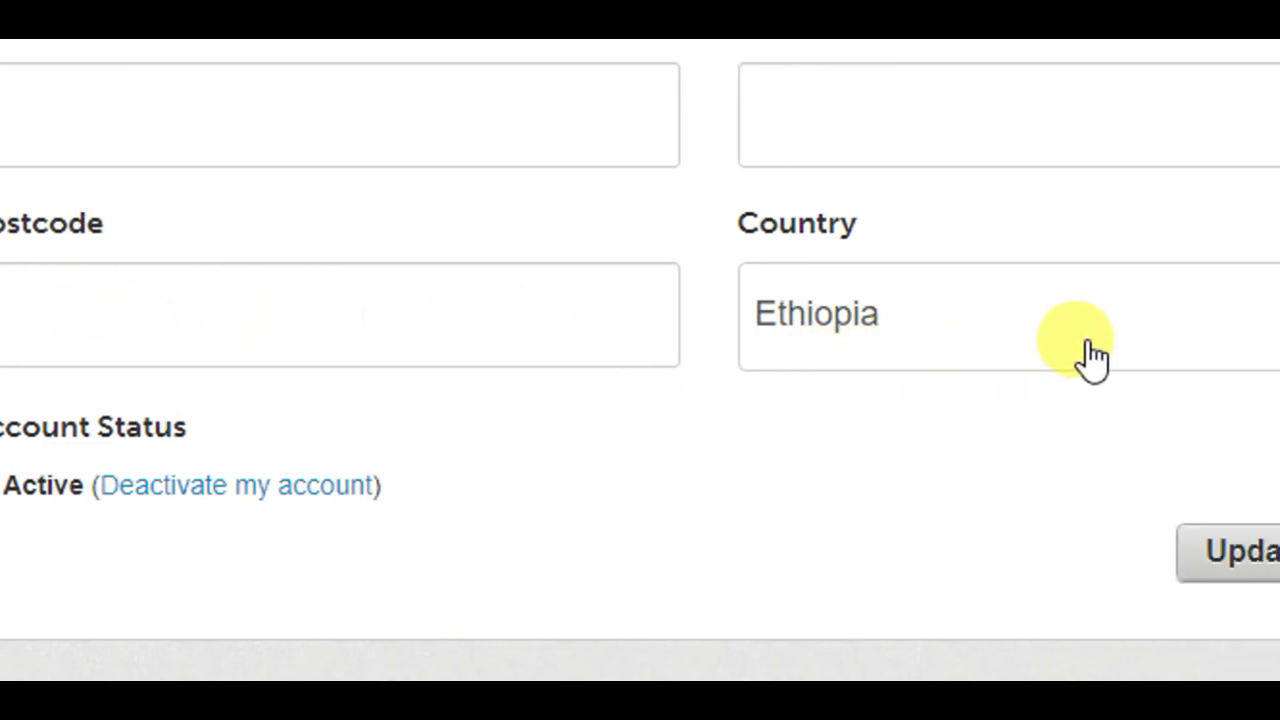
left_click(1091, 358)
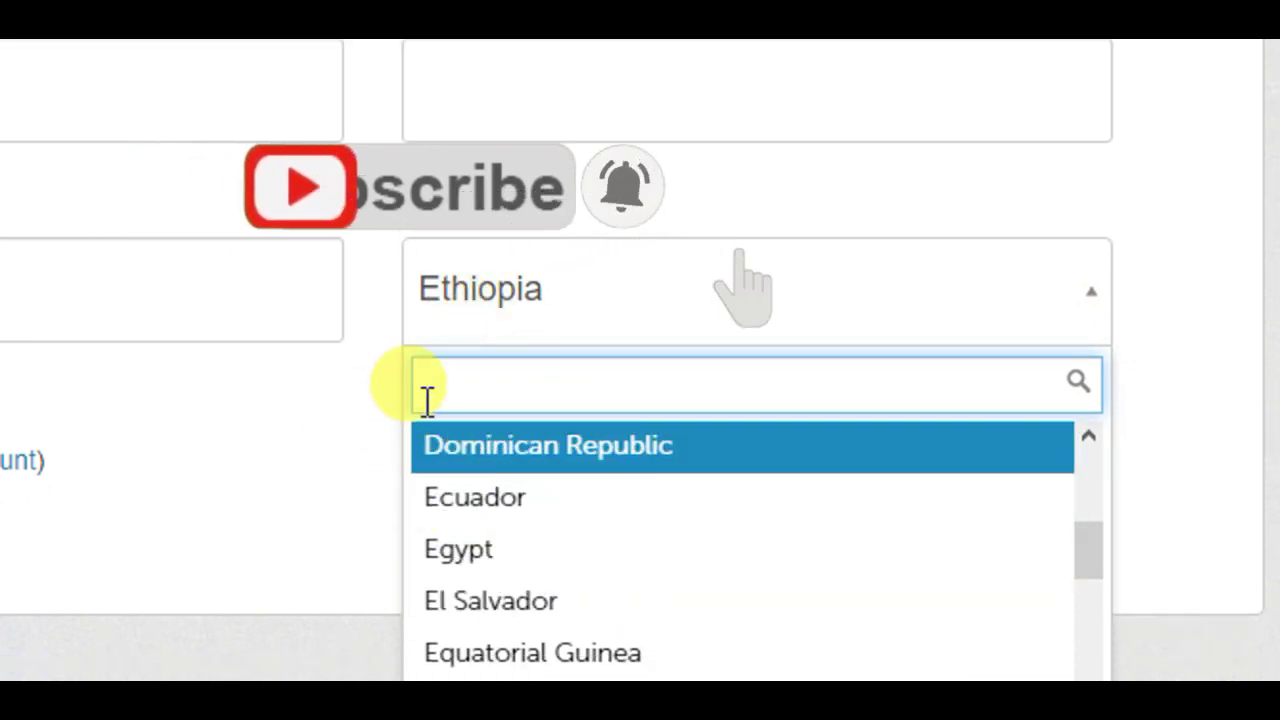
type("et")
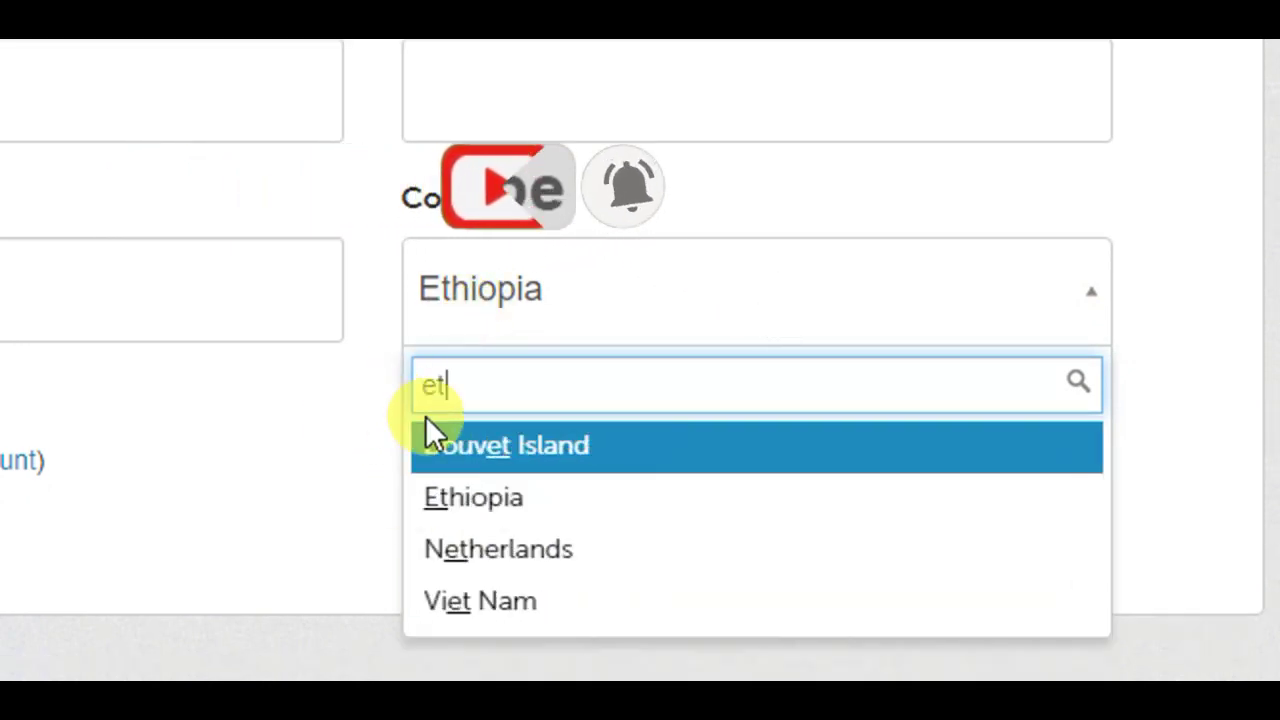
left_click(488, 510)
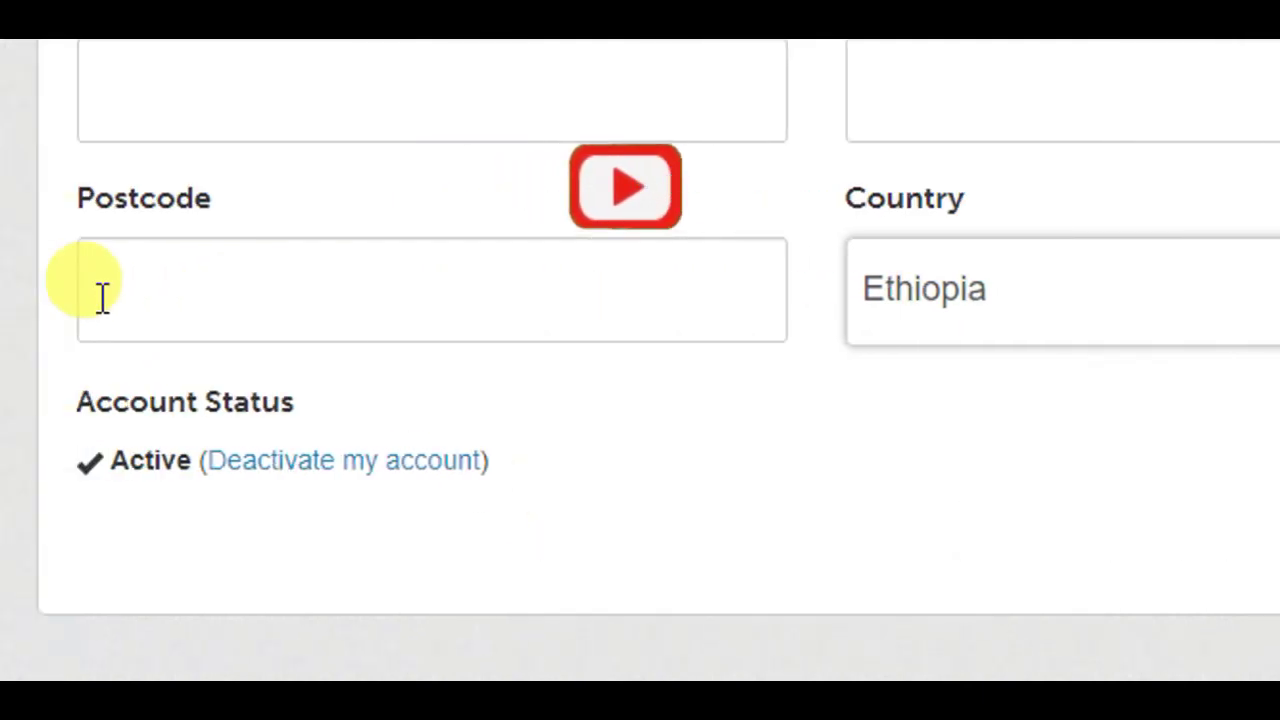
left_click(156, 293)
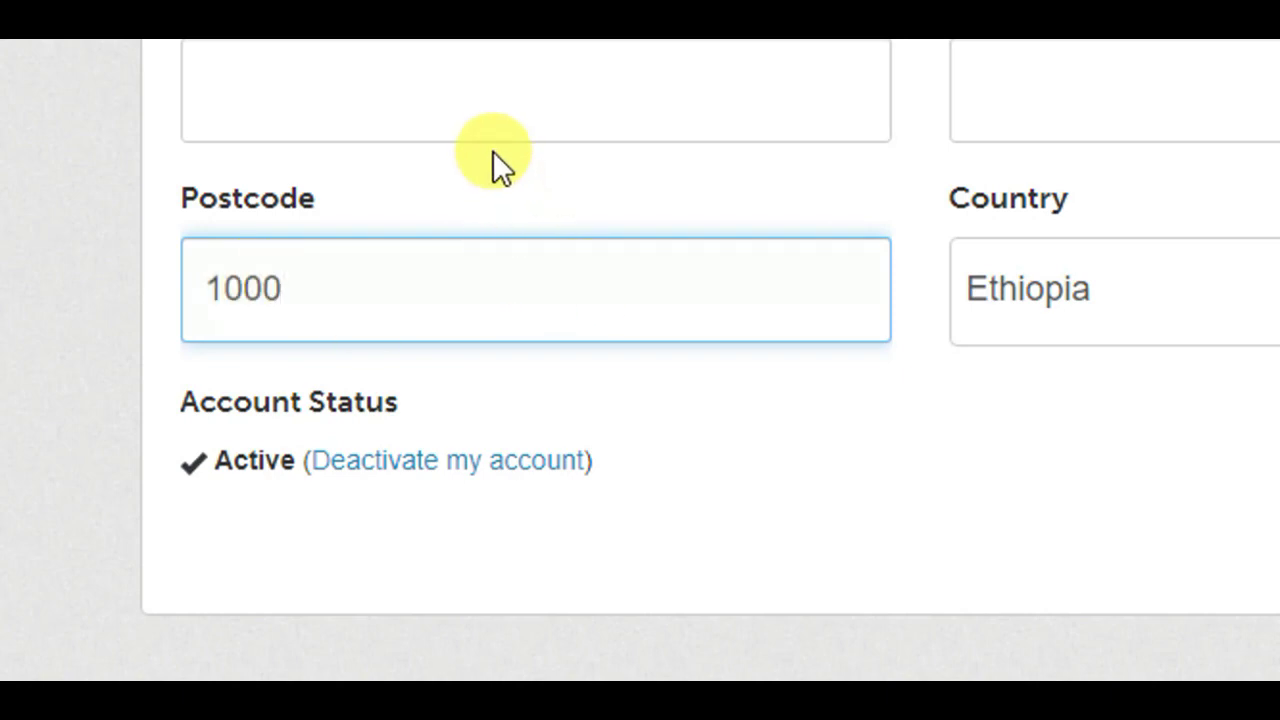
left_click(325, 275)
type("adiss ababa")
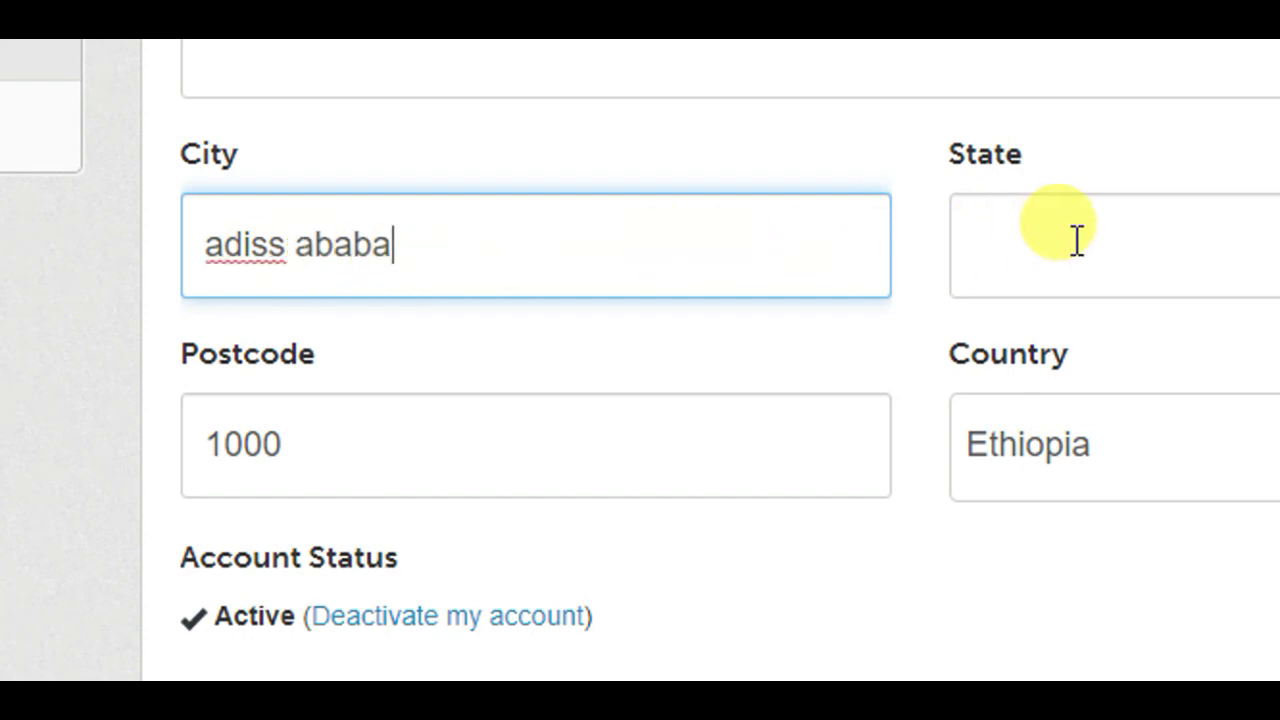
left_click(1075, 240)
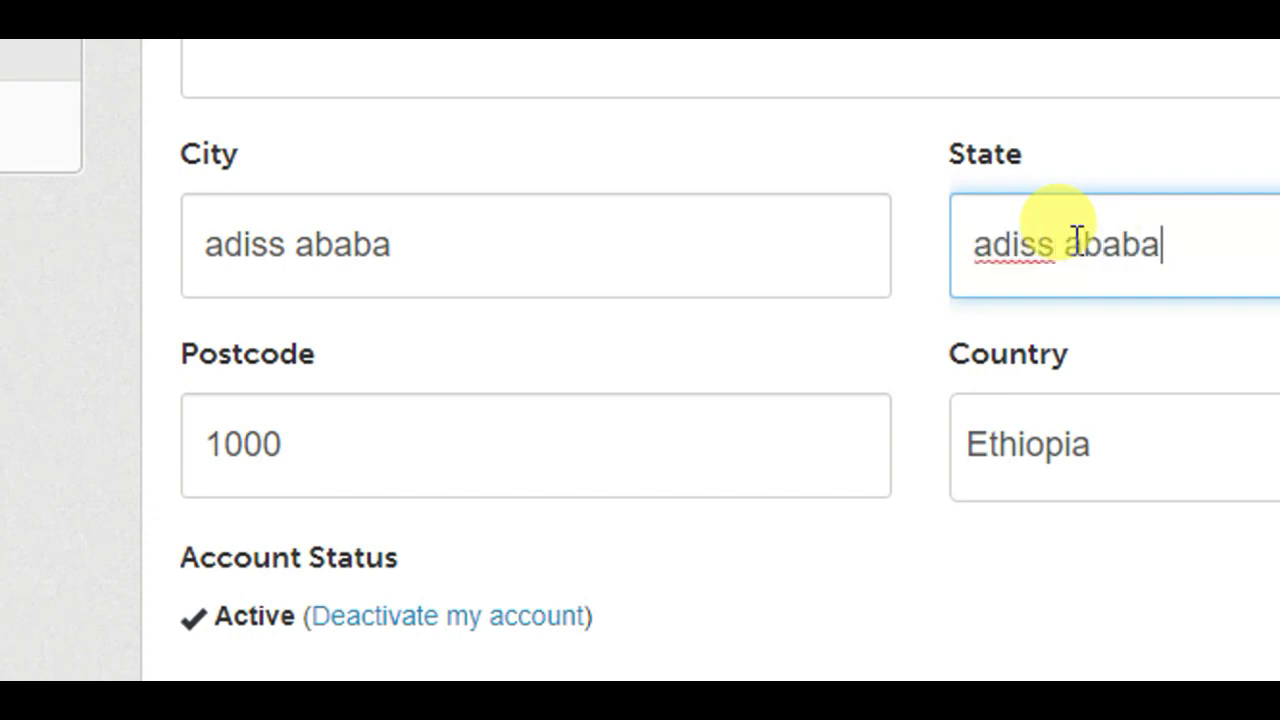
Step: Enter 'adiss ababa' as the Address, leave Company Name empty, and save with Update details
left_click_drag(1271, 443, 1276, 300)
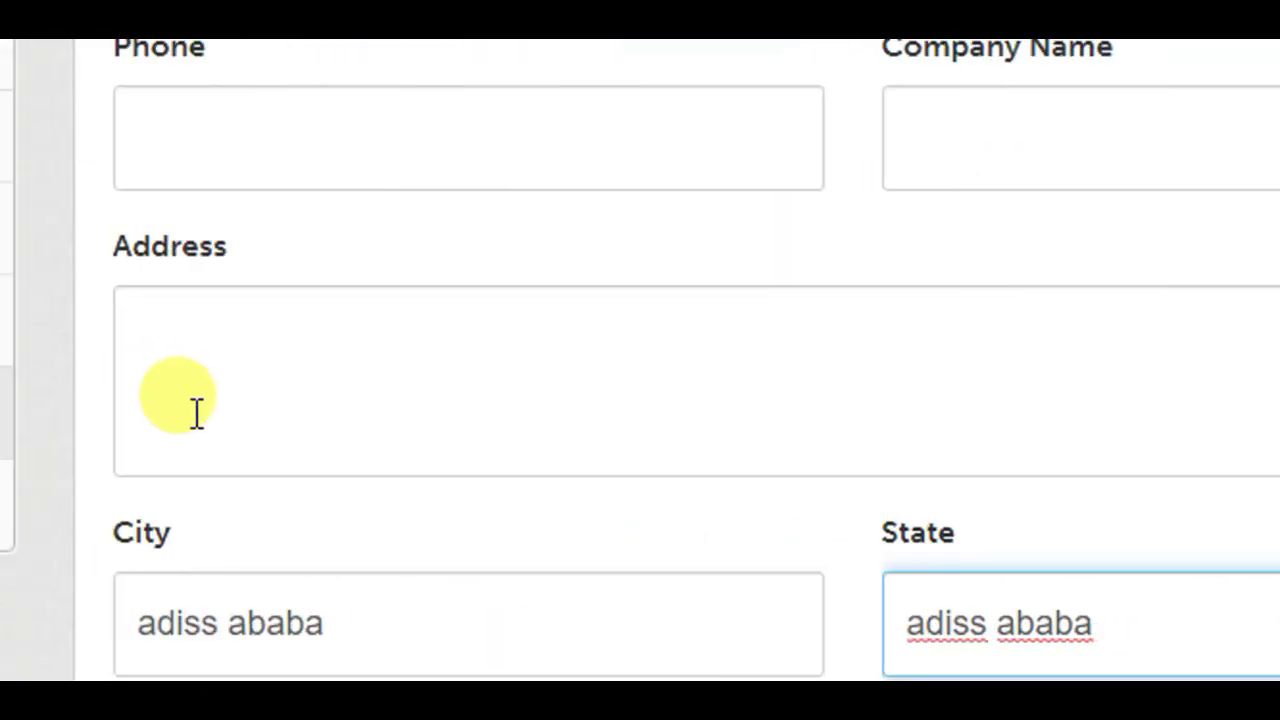
left_click(214, 340)
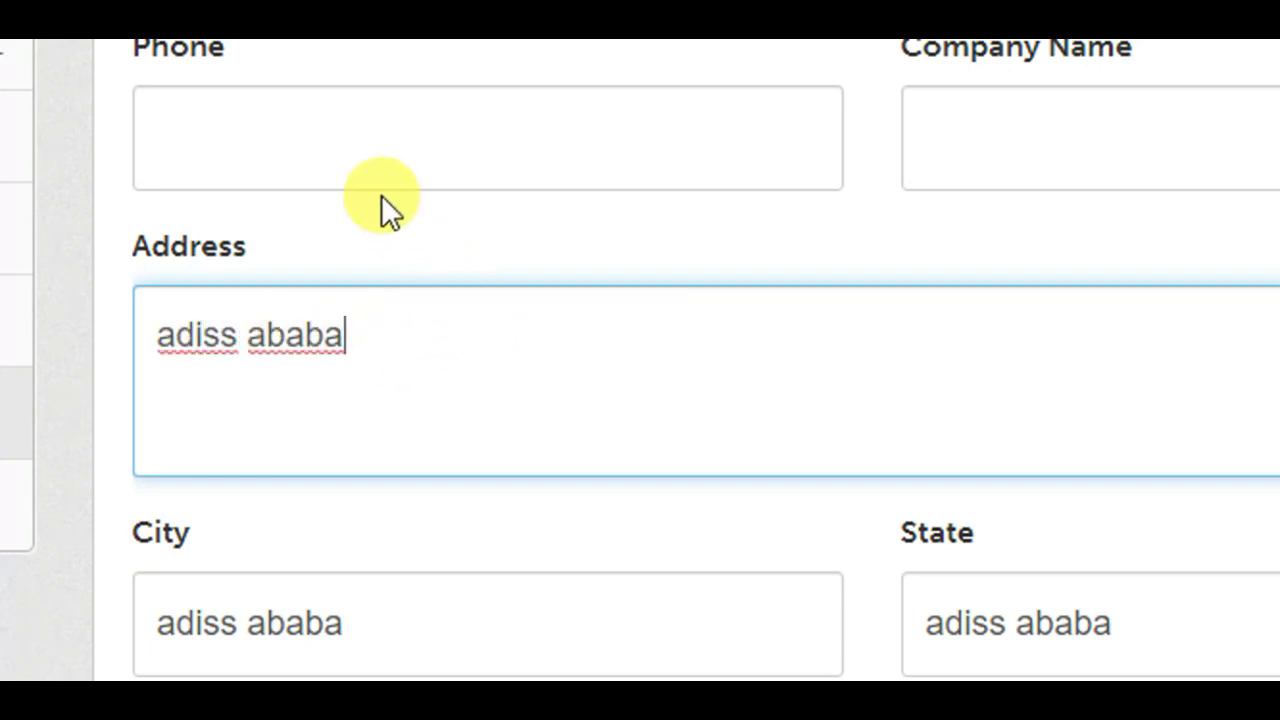
left_click(252, 140)
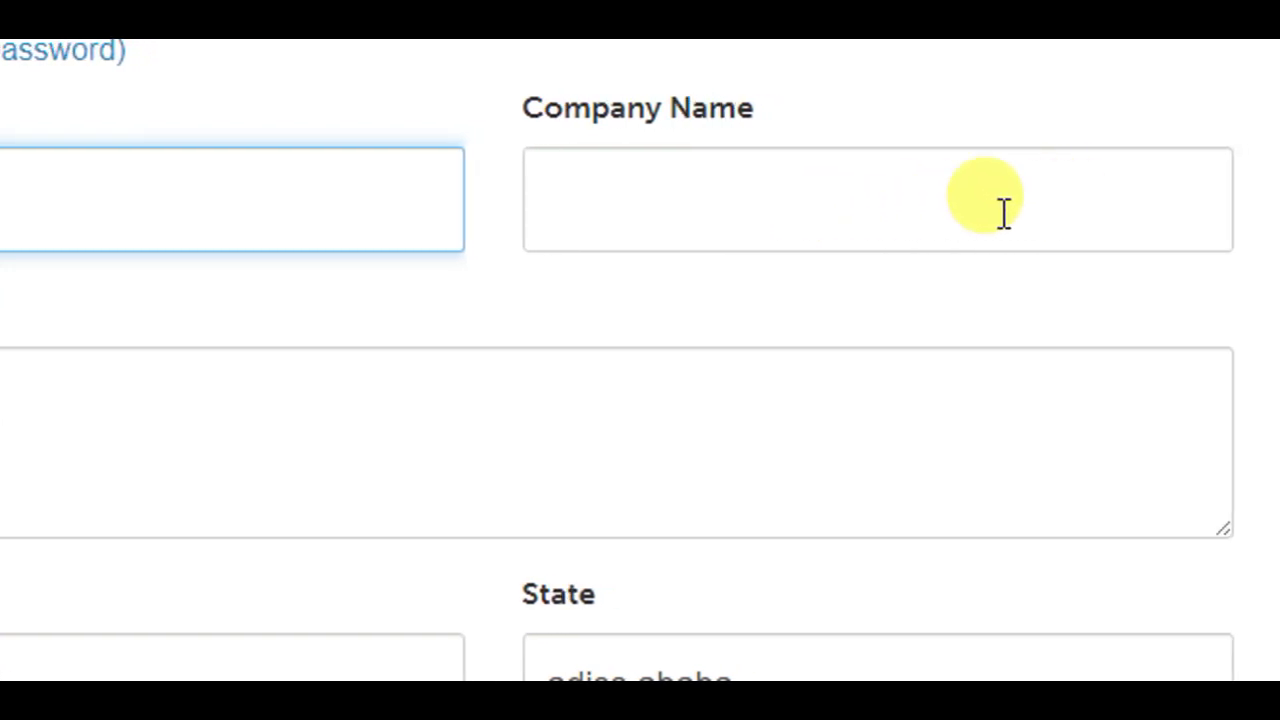
left_click(690, 234)
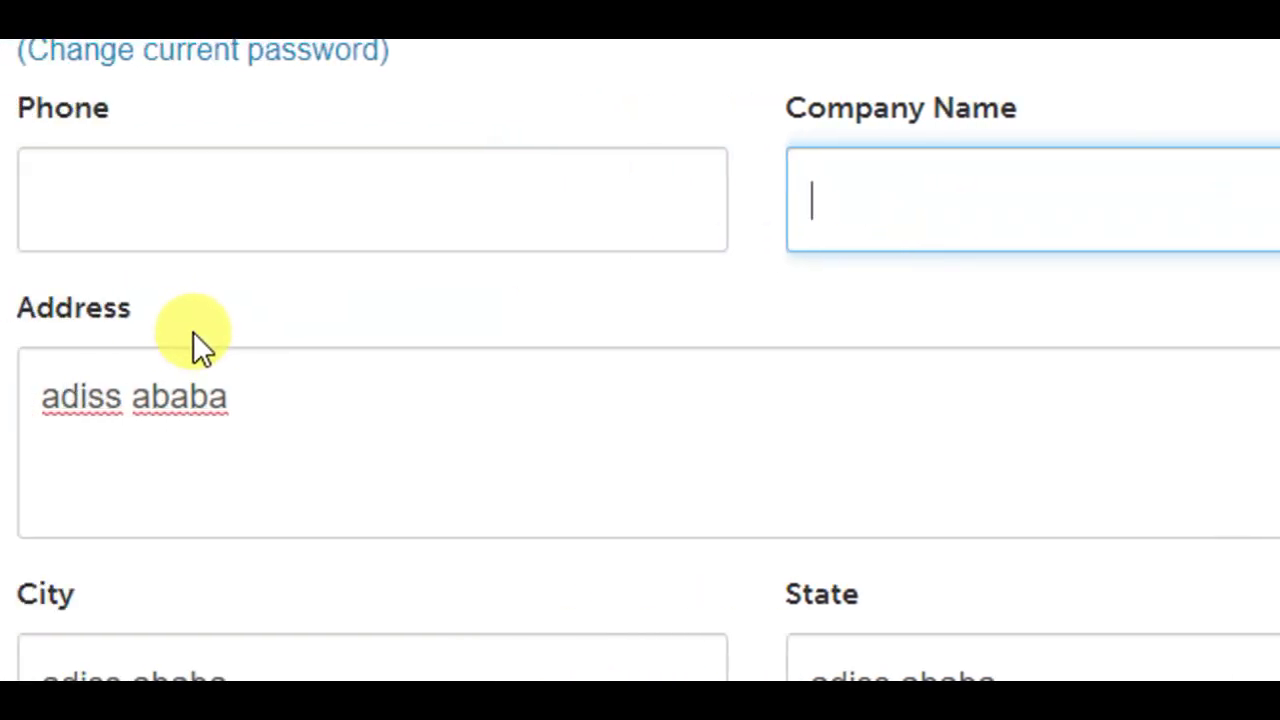
left_click(190, 333)
scroll(193, 331, "down", 3)
scroll(193, 331, "down", 3)
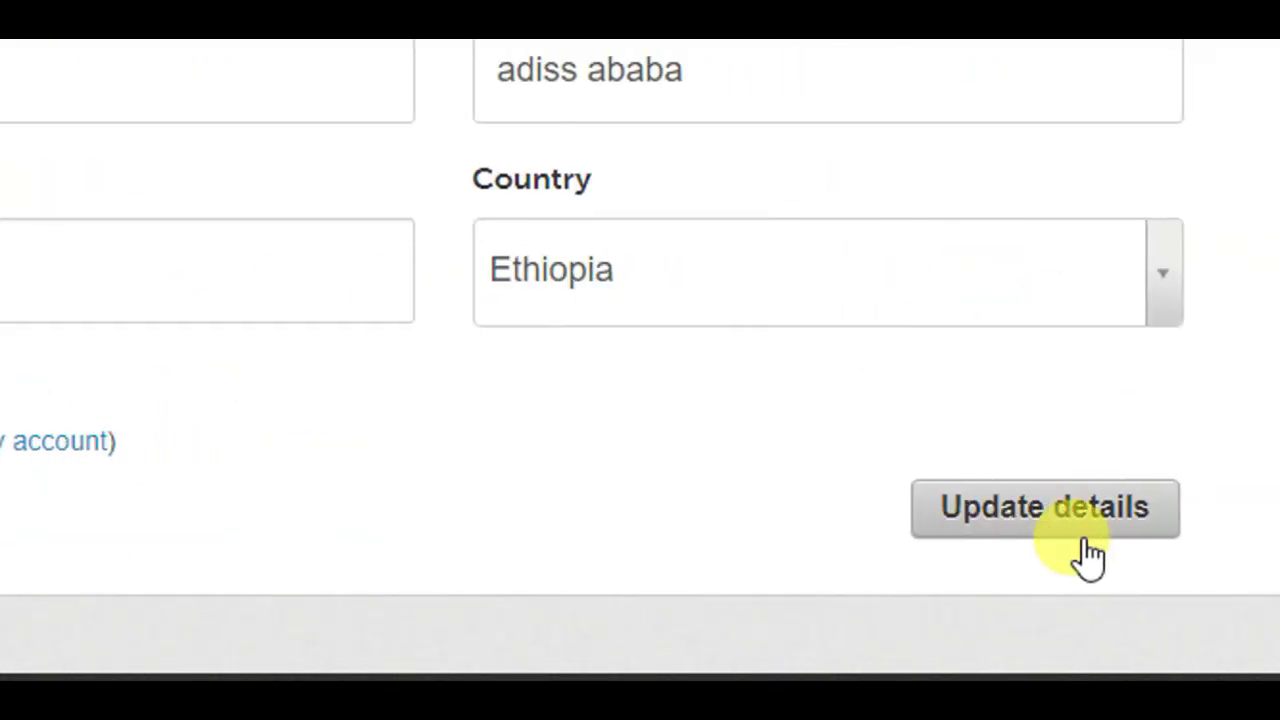
left_click(1035, 510)
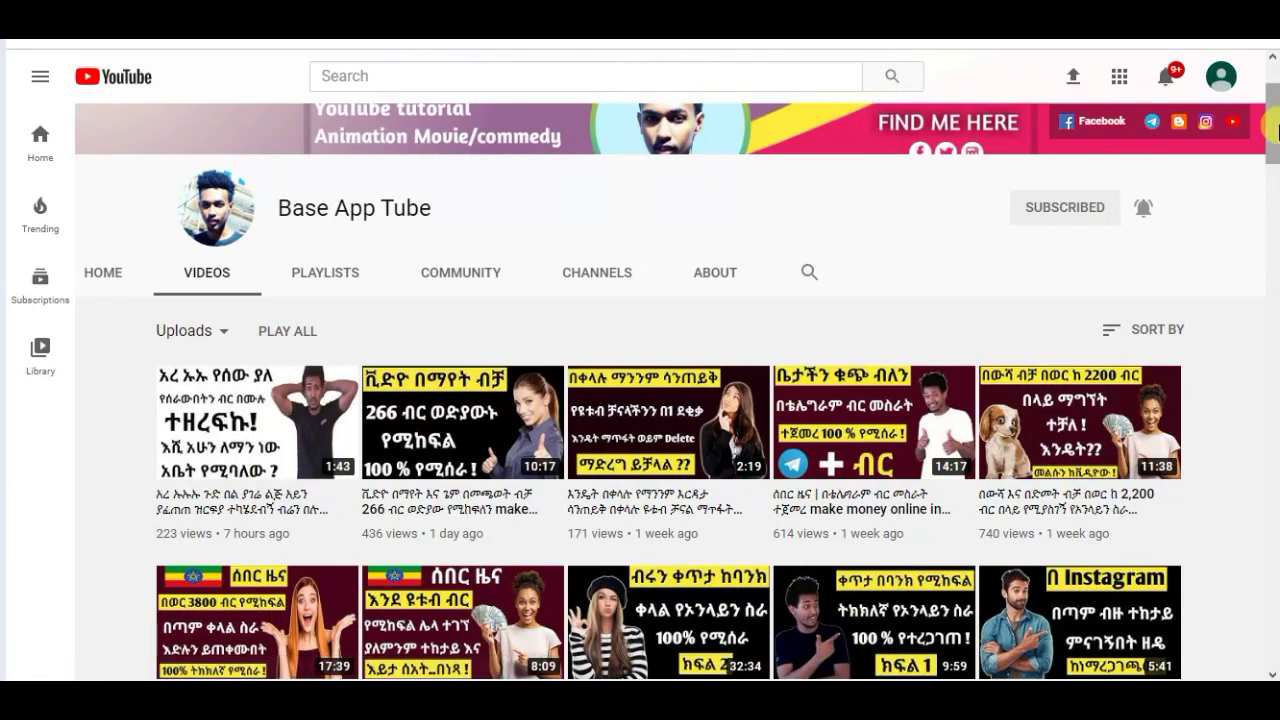
Step: Scroll through the channel's uploaded videos, then back up to the 'FIND ME HERE' banner
left_click_drag(1276, 127, 1276, 375)
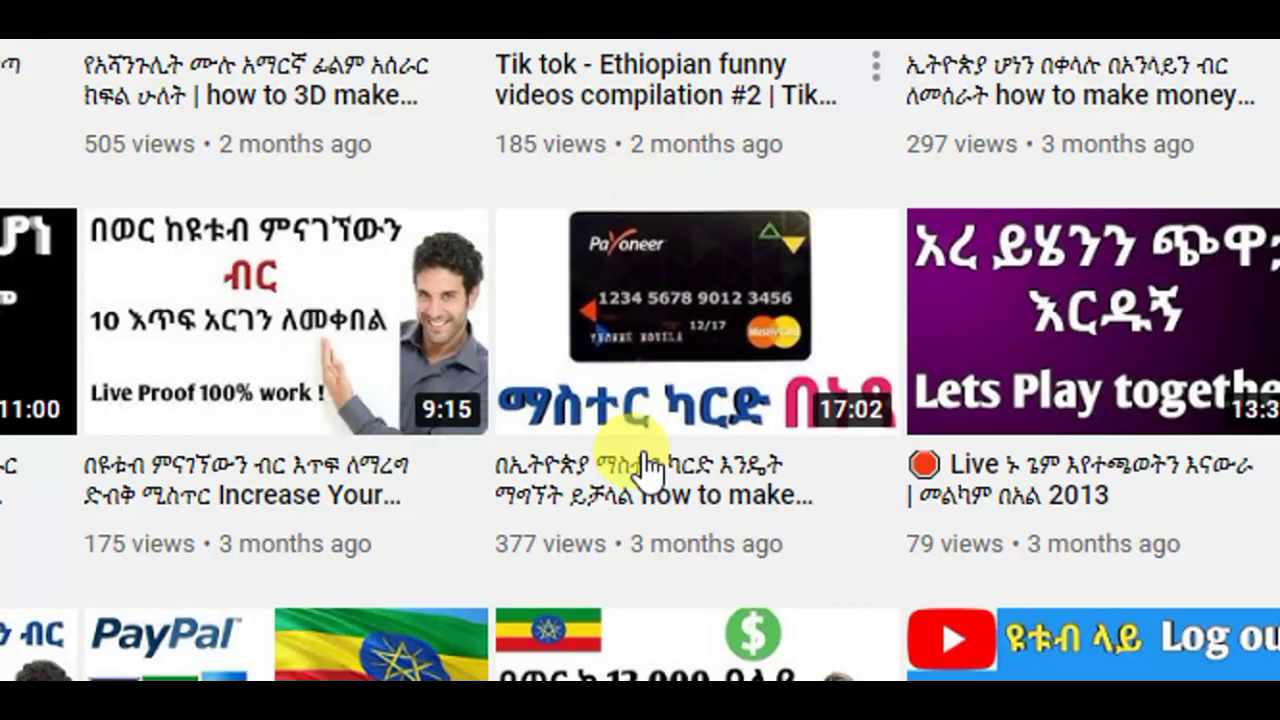
mouse_move(703, 364)
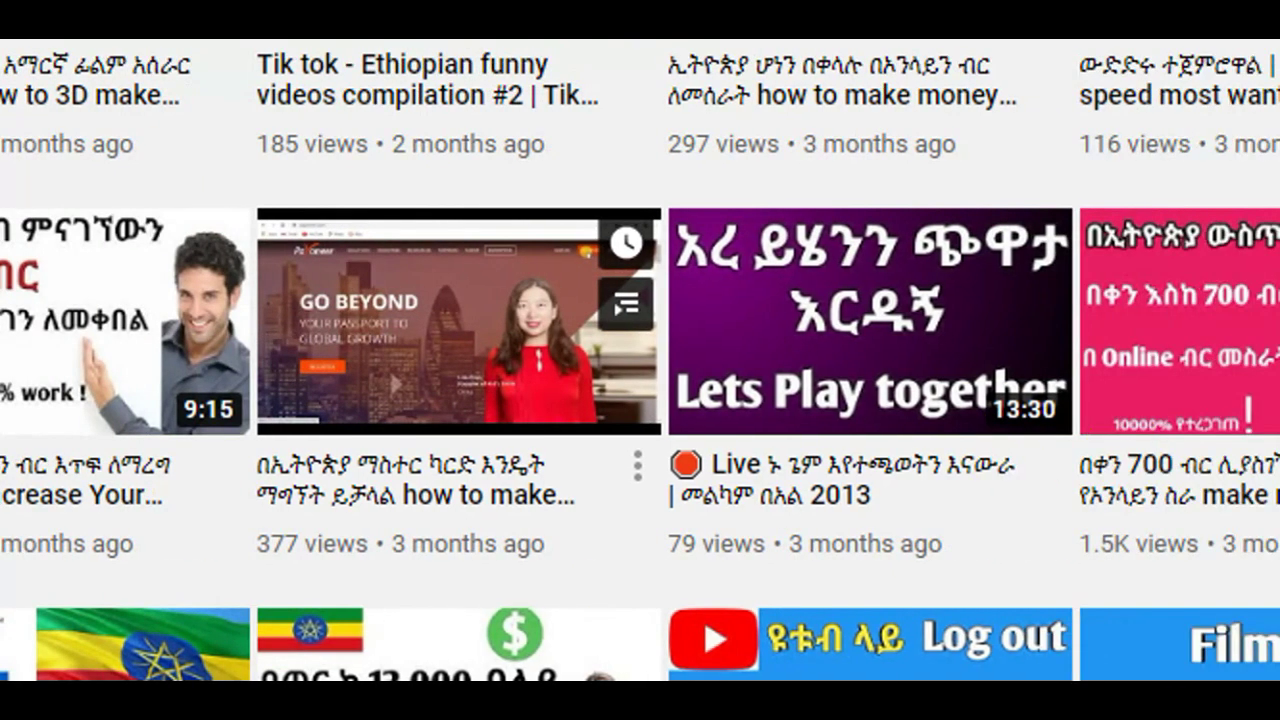
left_click_drag(1272, 491, 1266, 129)
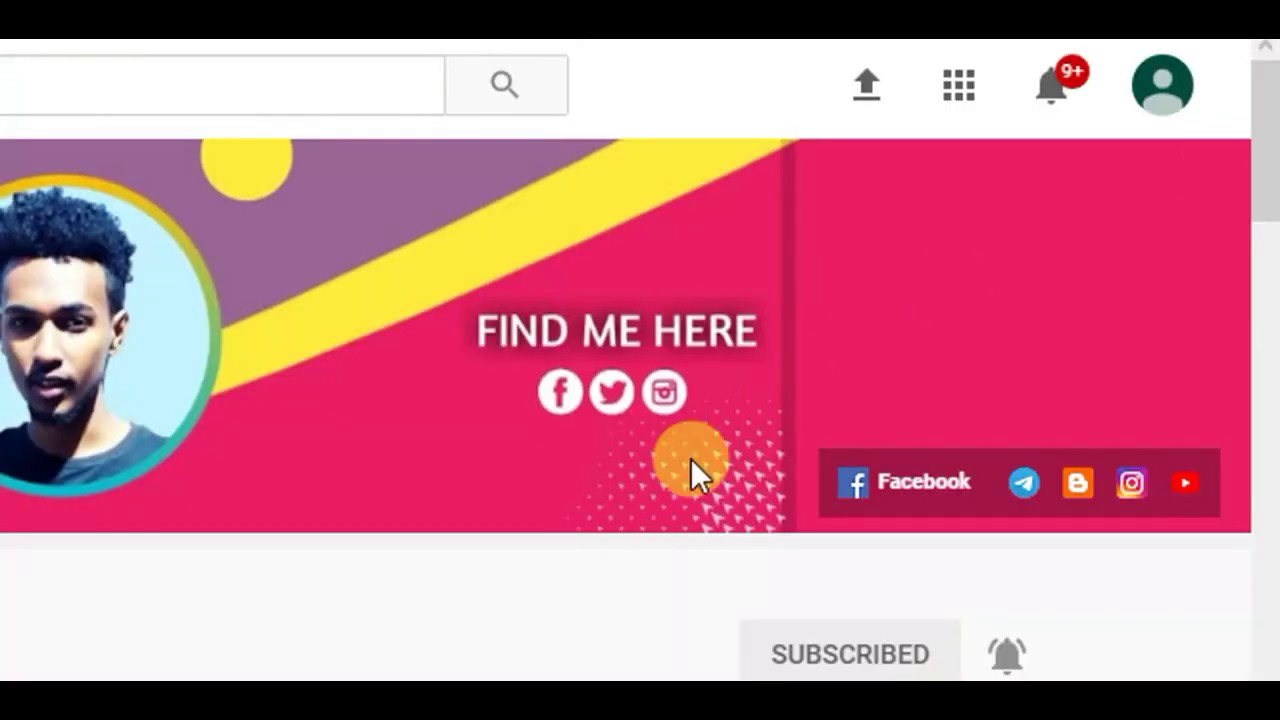